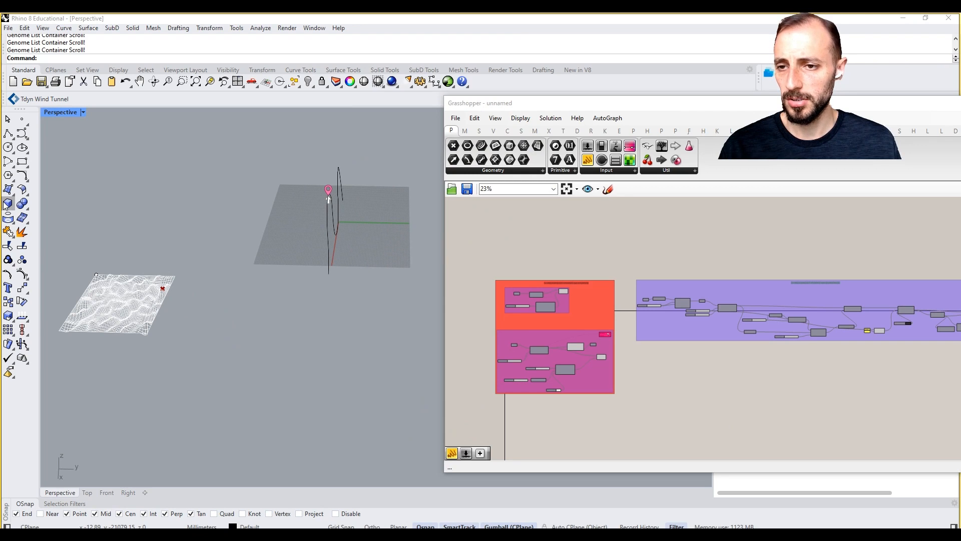
Model a solid box on the ground between the terrain mesh and the construction grid
left_click(6, 204)
left_click(278, 311)
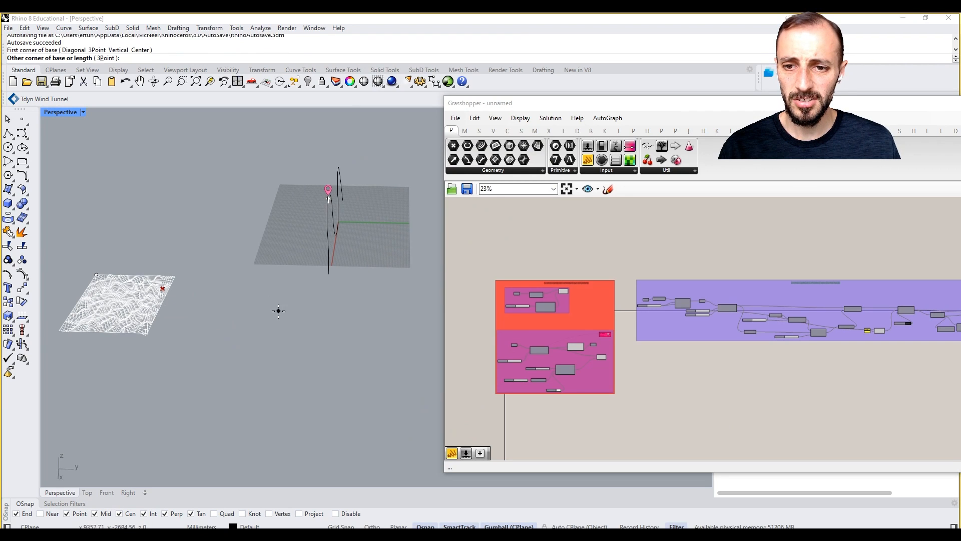
left_click(324, 343)
left_click(291, 314)
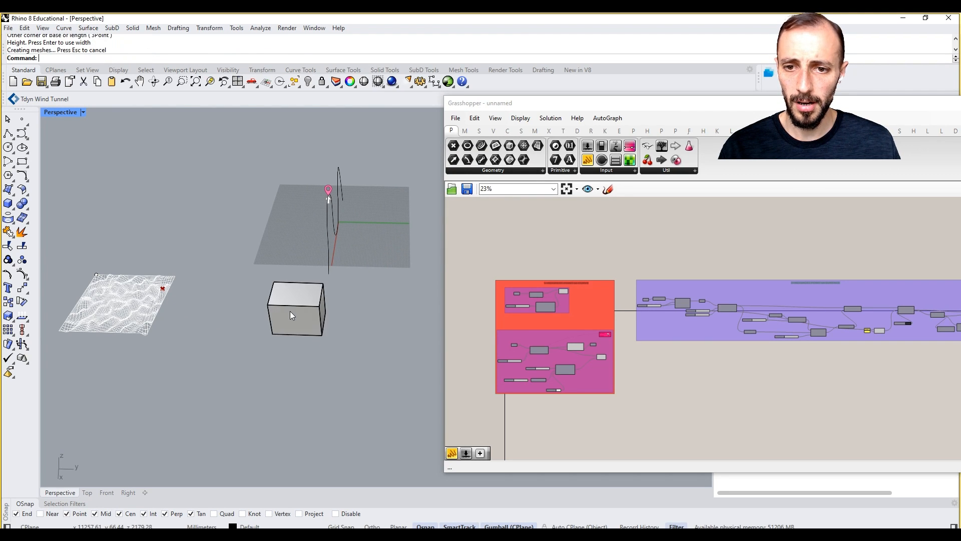
scroll(290, 308, "up", 3)
right_click_drag(291, 305, 284, 263)
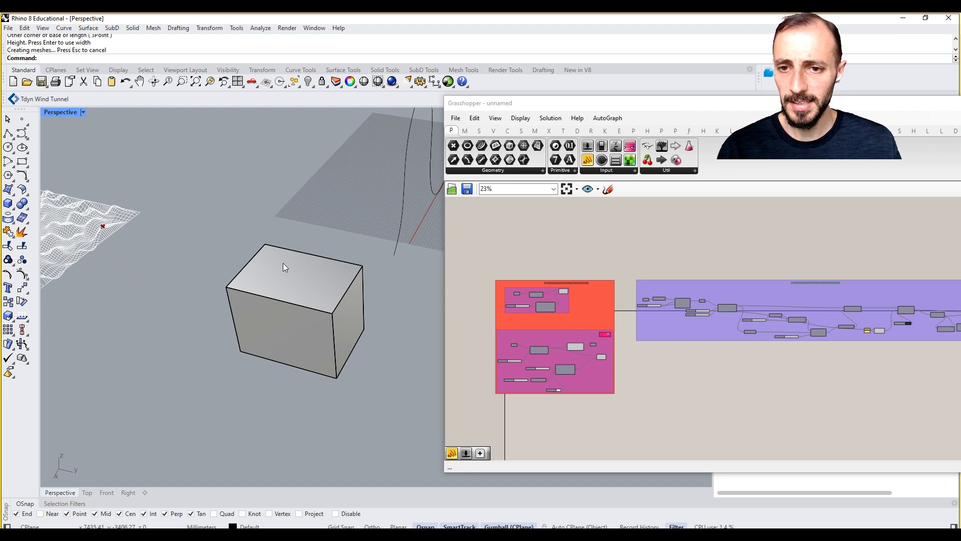
Model a second, taller box that overlaps one corner of the first box
key("Return")
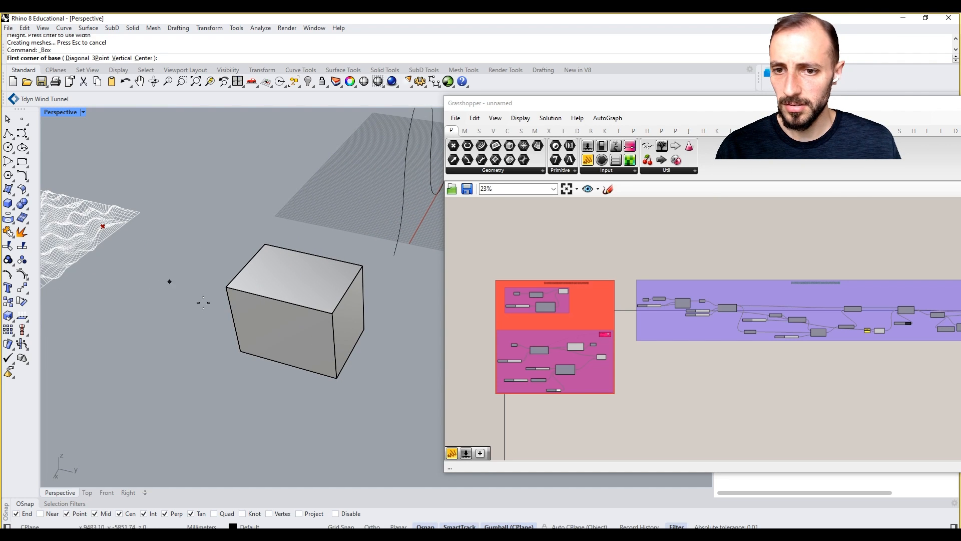
left_click(253, 392)
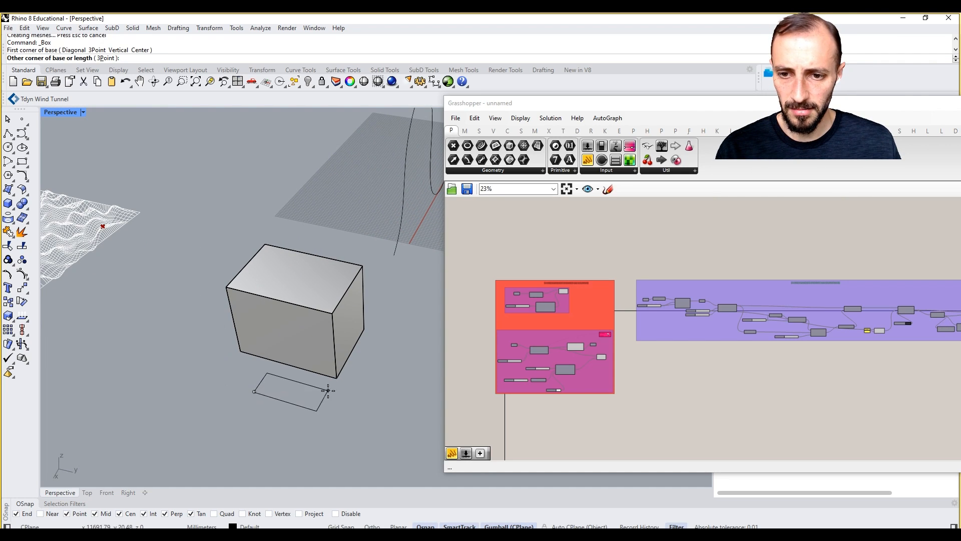
left_click(363, 374)
left_click(326, 267)
right_click_drag(325, 267, 84, 229)
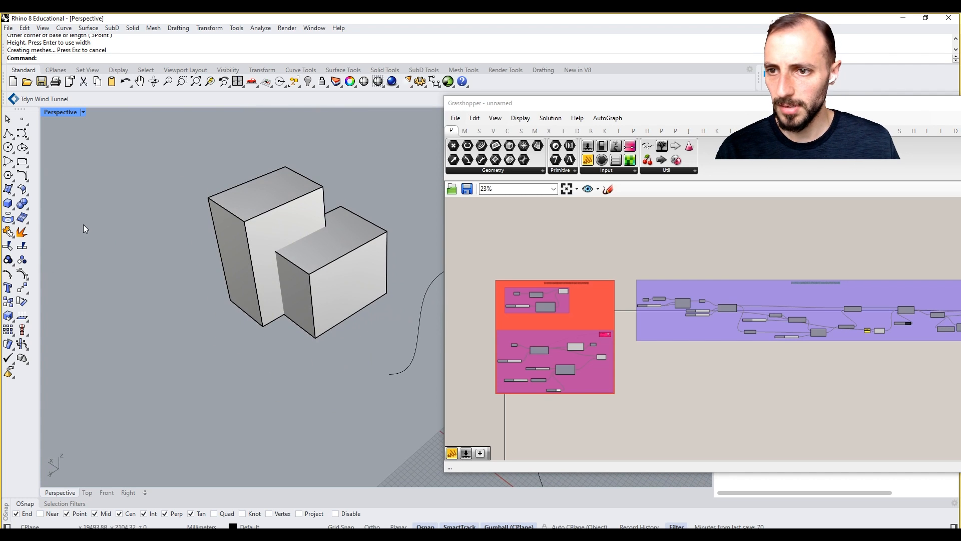
Create a vertical cone with its base centred on the shorter box's top corner and its tip pointing down to the base
left_click(14, 209)
left_click(25, 237)
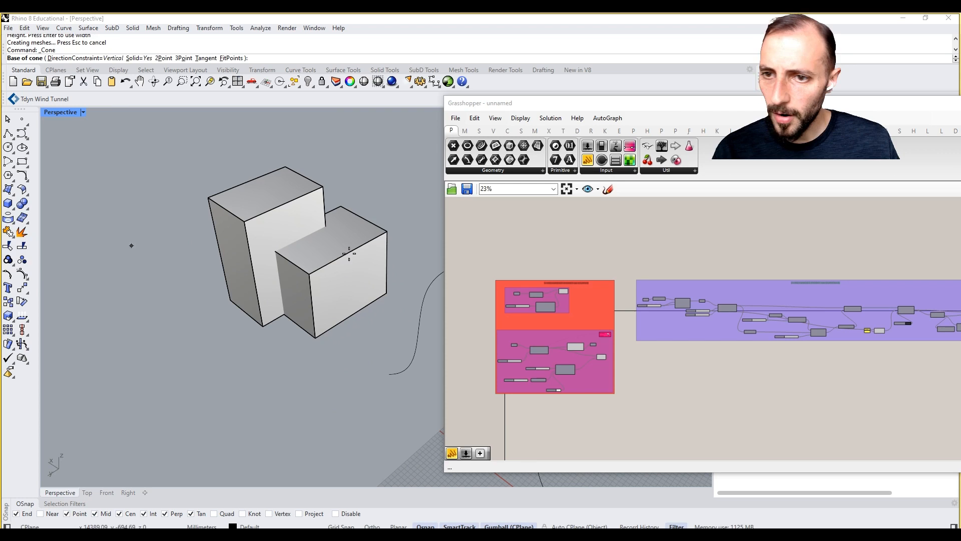
left_click(387, 231)
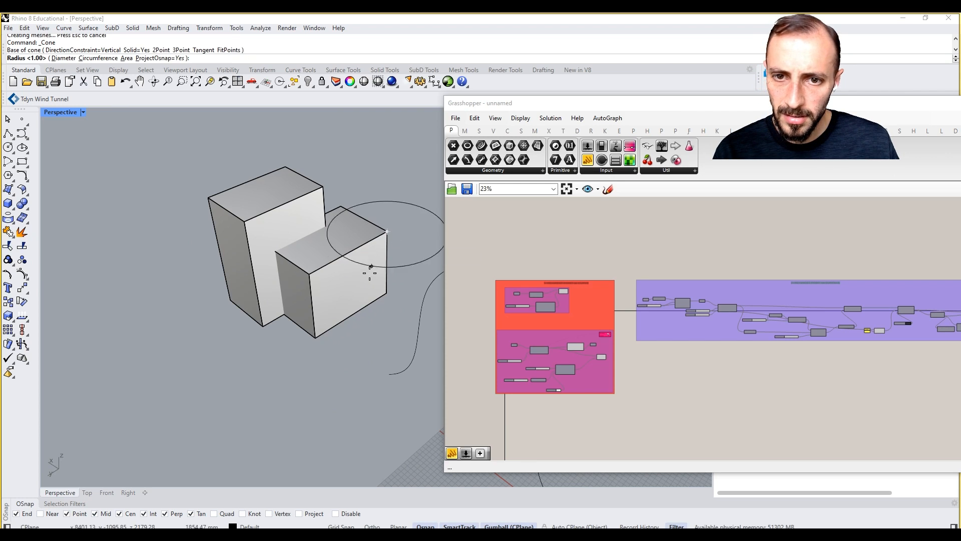
left_click(404, 240)
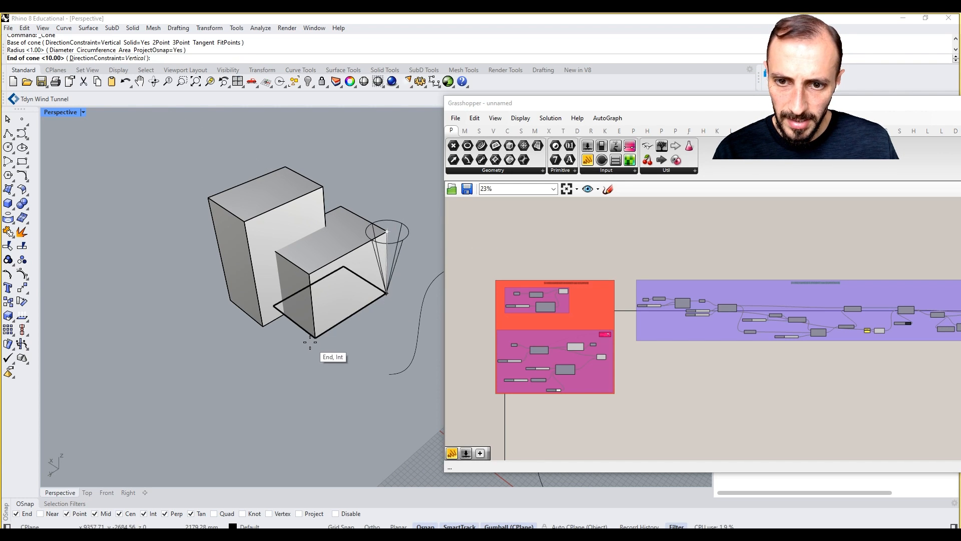
left_click(341, 330)
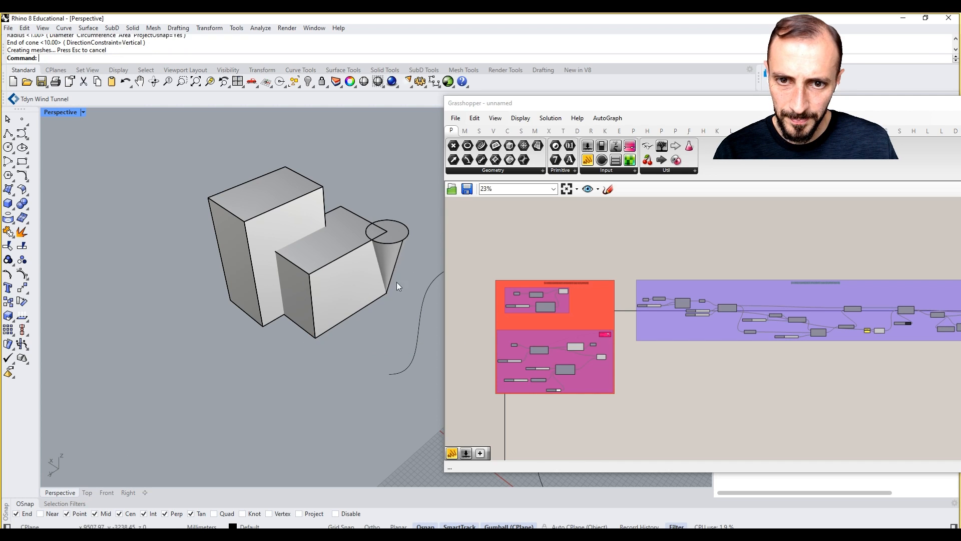
Reposition and tilt the cone so it cuts diagonally through the lower corner of the shorter box
left_click(396, 260)
left_click_drag(428, 273, 389, 276)
right_click_drag(400, 280, 266, 296)
scroll(315, 292, "up", 4)
left_click_drag(269, 340, 288, 263)
right_click_drag(277, 307, 353, 307)
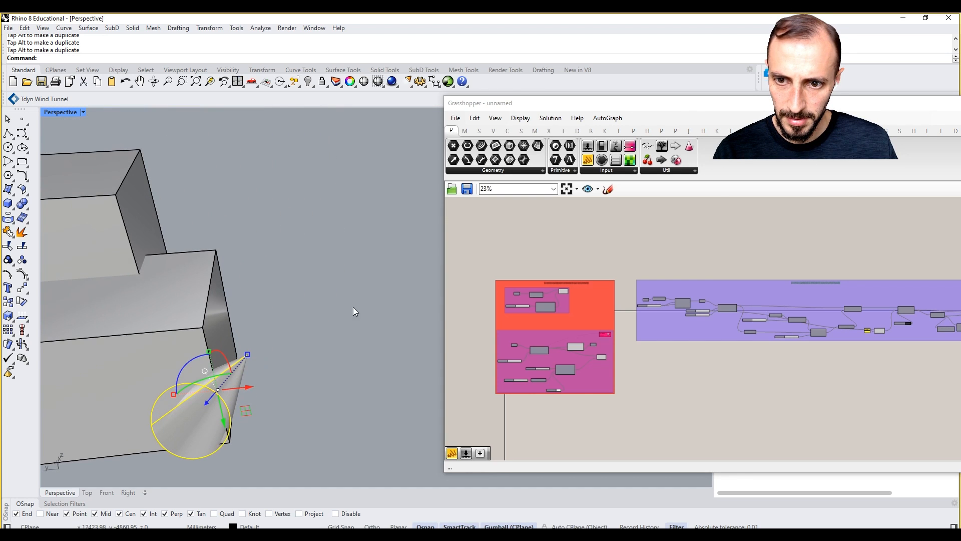
right_click_drag(209, 383, 330, 305)
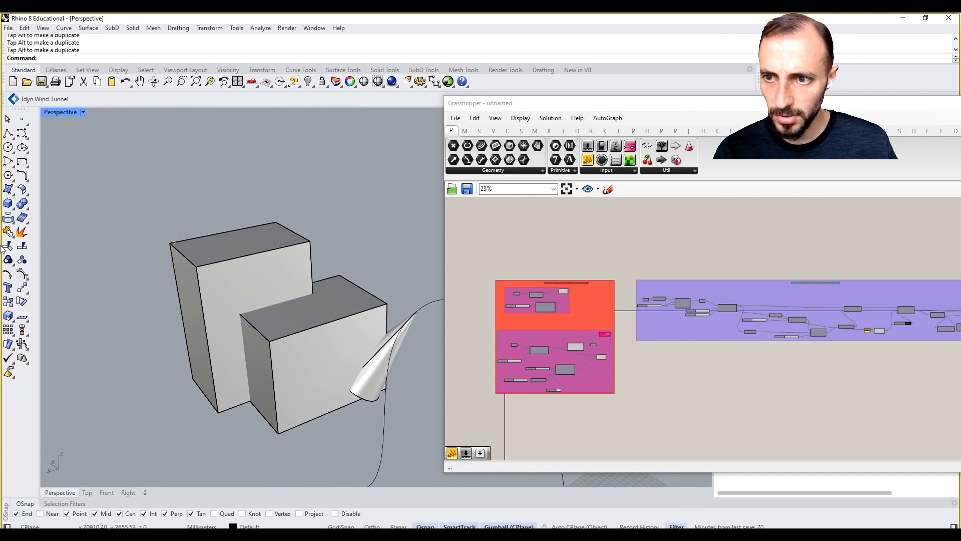
Subtract the taller box and the cone from the shorter box with a Boolean Difference
left_click(27, 208)
left_click(42, 224)
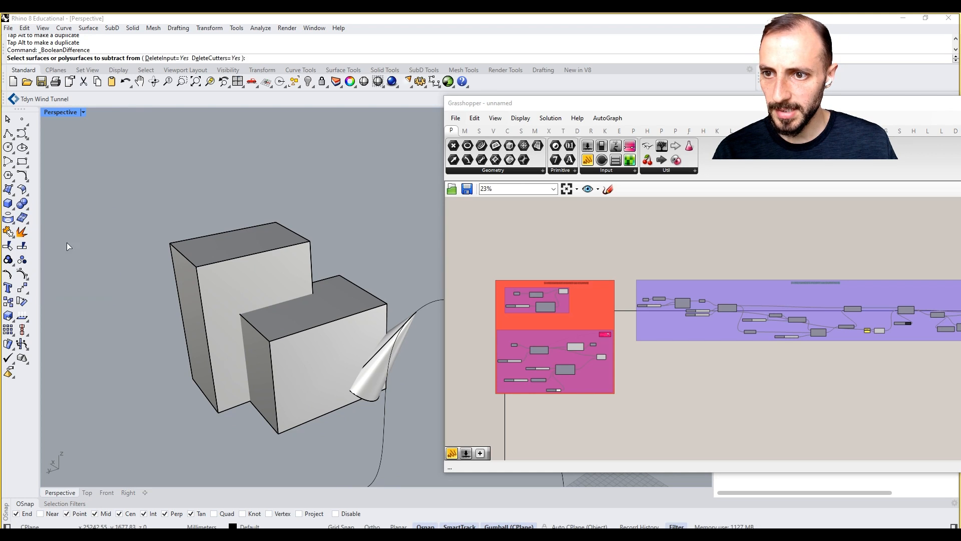
left_click(263, 364)
key("Return")
left_click(255, 285)
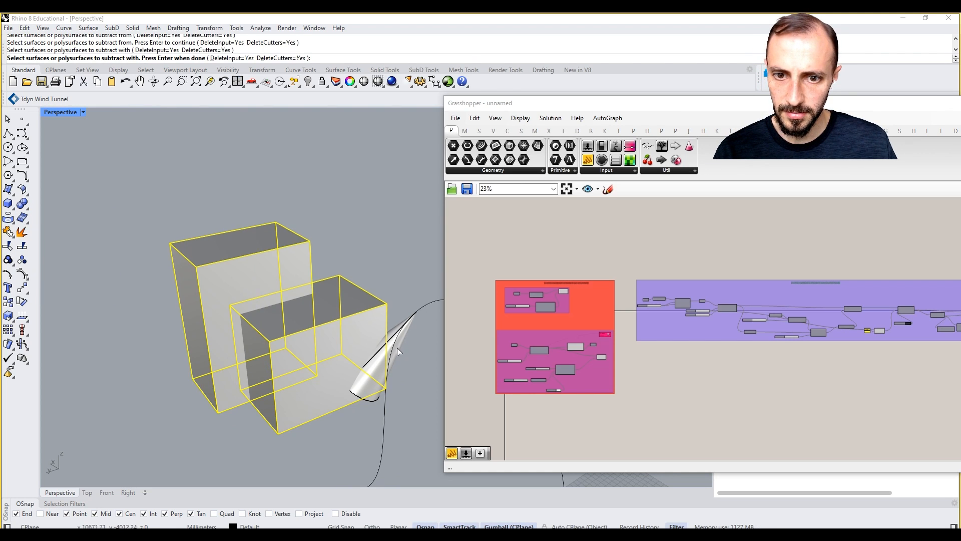
key("Return")
right_click_drag(377, 347, 56, 253)
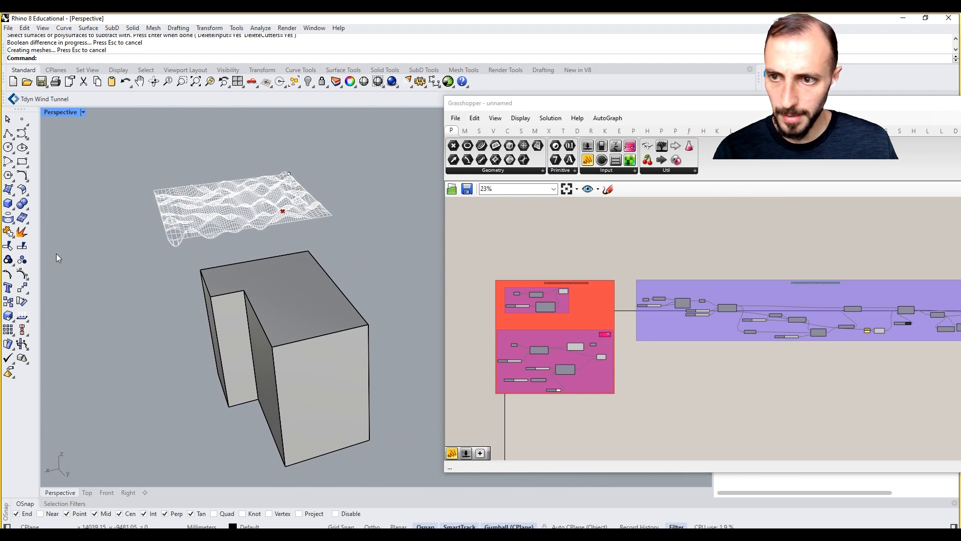
Create a vertical cylinder using the 2Point option, starting at the notched block's top corner and extending down its height
left_click(14, 210)
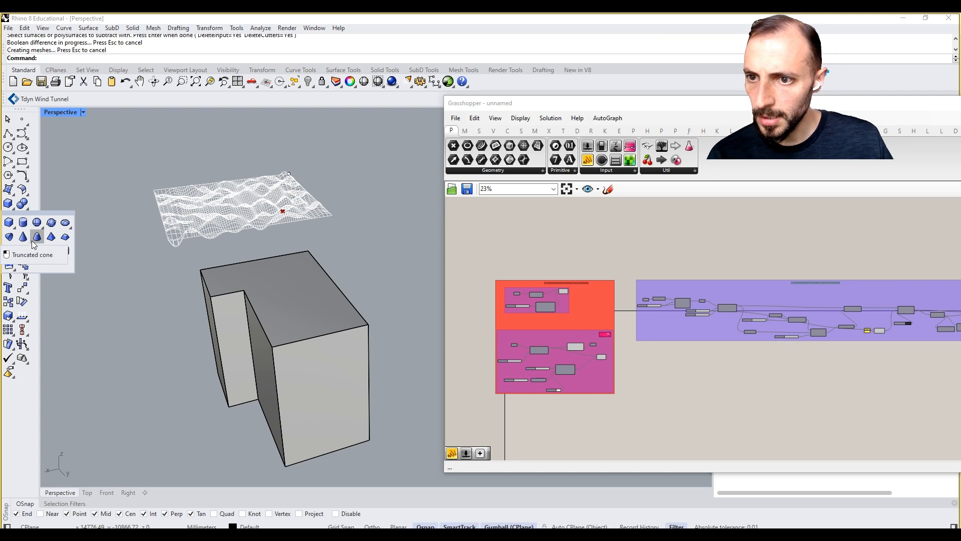
left_click(23, 223)
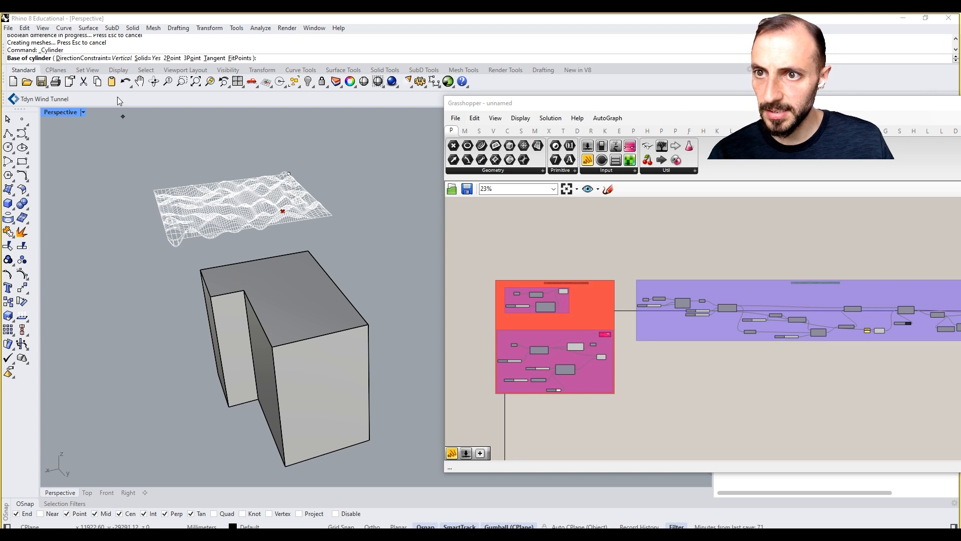
left_click(173, 58)
left_click(201, 271)
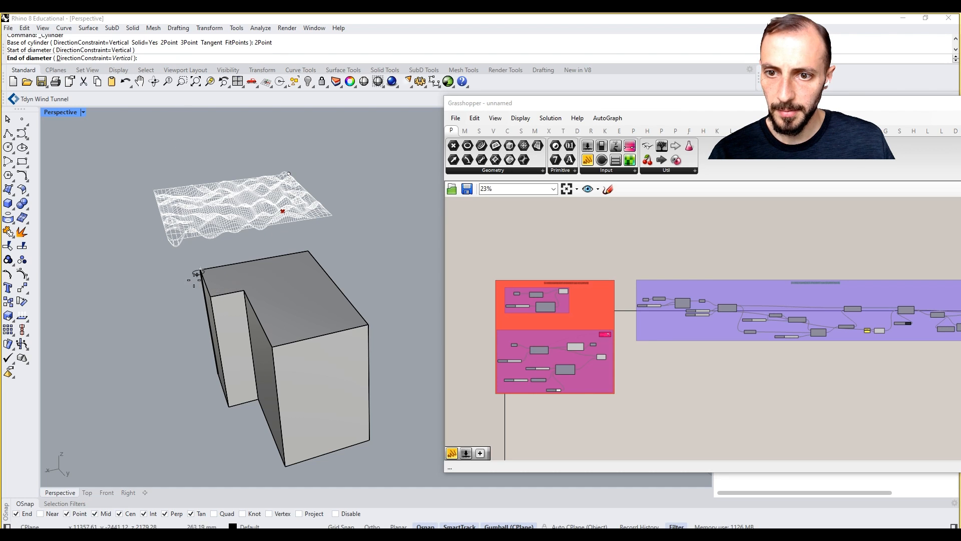
left_click(204, 281)
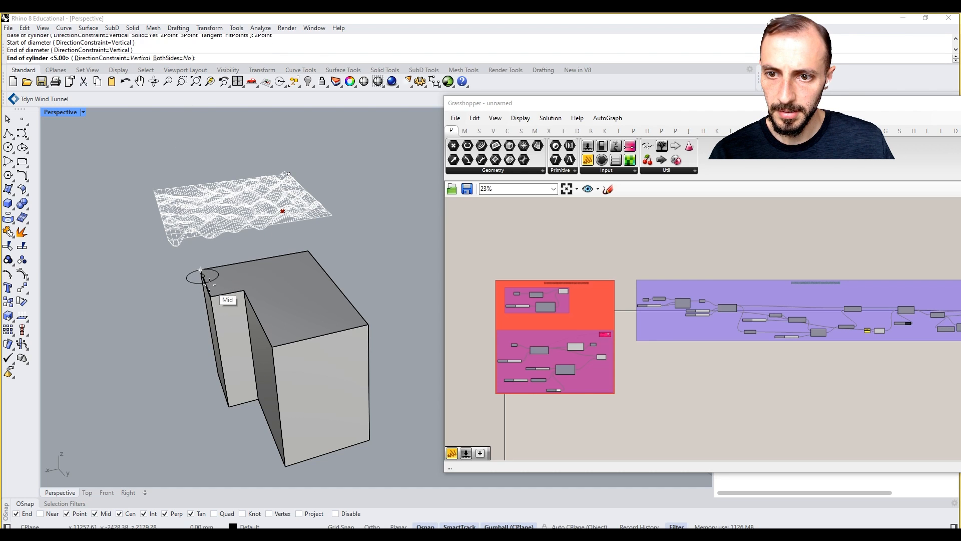
left_click(206, 403)
Rotate the cylinder to a slanted position and slide it so it runs through the block
right_click_drag(203, 421, 221, 410)
left_click(253, 411)
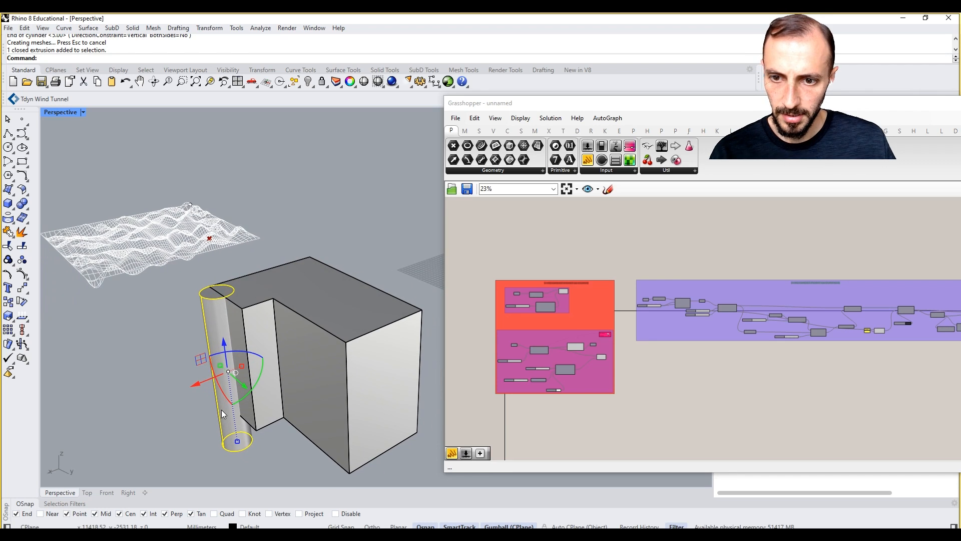
mouse_move(223, 392)
left_mouse_down()
mouse_move(235, 395)
mouse_move(243, 379)
mouse_move(224, 381)
left_mouse_up()
right_click_drag(239, 375, 258, 412)
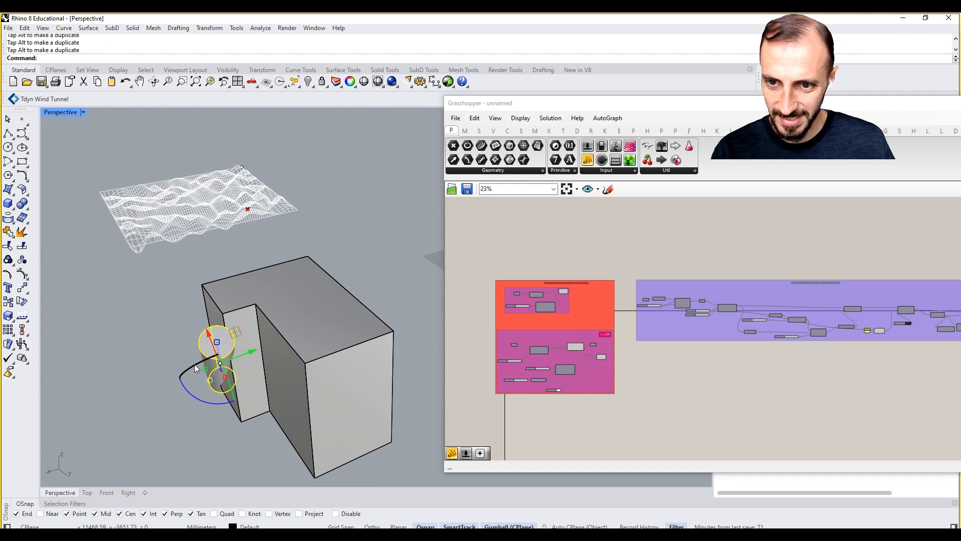
left_click_drag(195, 364, 165, 382)
left_click_drag(241, 361, 321, 358)
right_click_drag(320, 358, 180, 353)
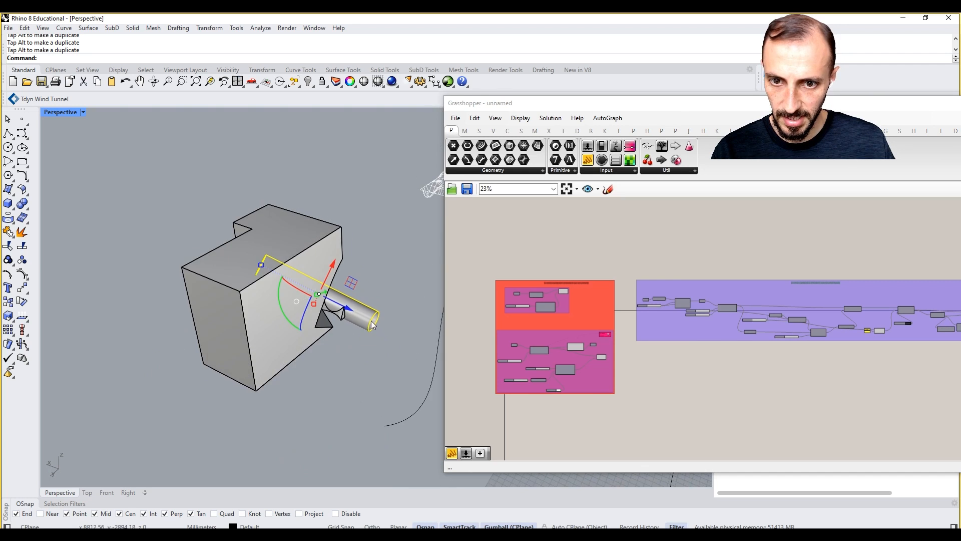
Move the slanted cylinder by its end onto the far corner of the block's top face
scroll(374, 320, "up", 3)
type("m")
key("Return")
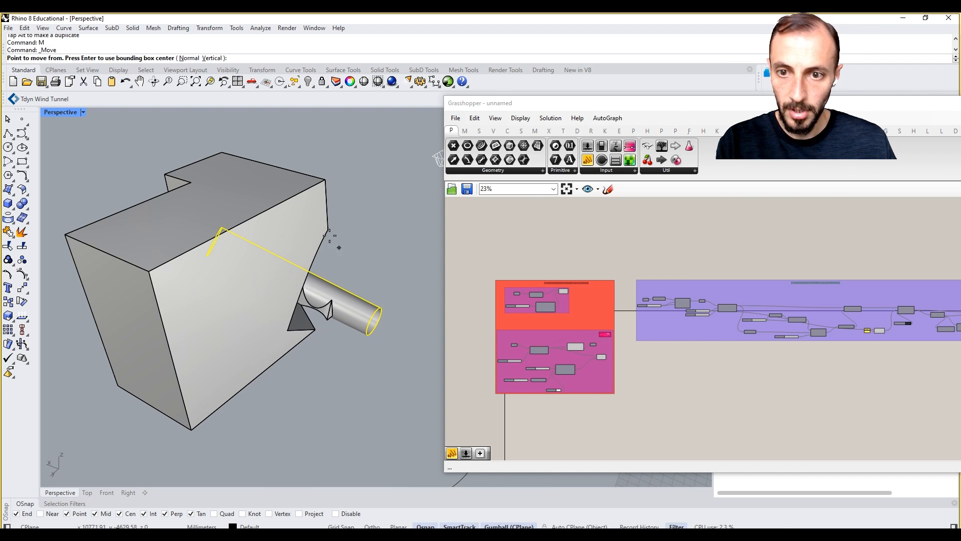
left_click(214, 240)
left_click(65, 234)
key("Escape")
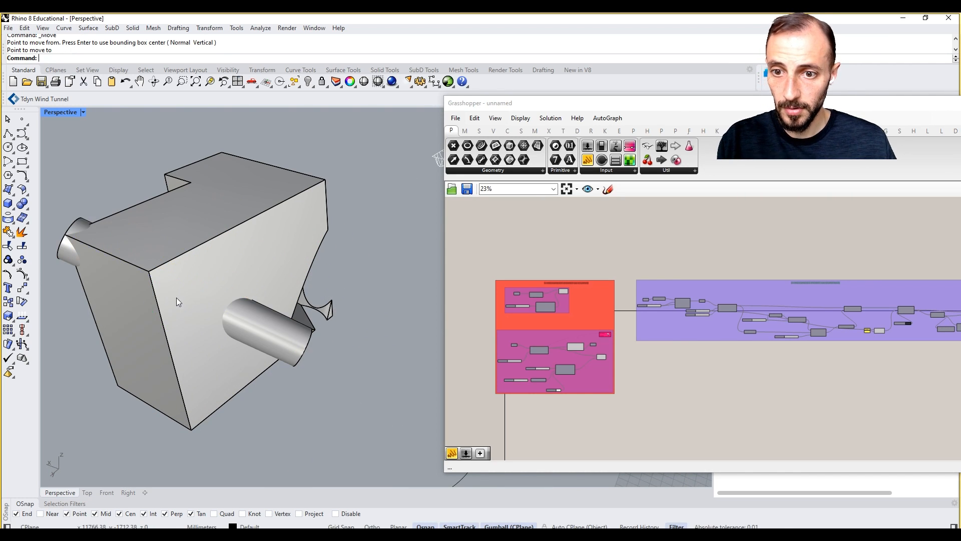
Subtract the slanted cylinder from the block with a Boolean Difference
right_click_drag(176, 297, 215, 312)
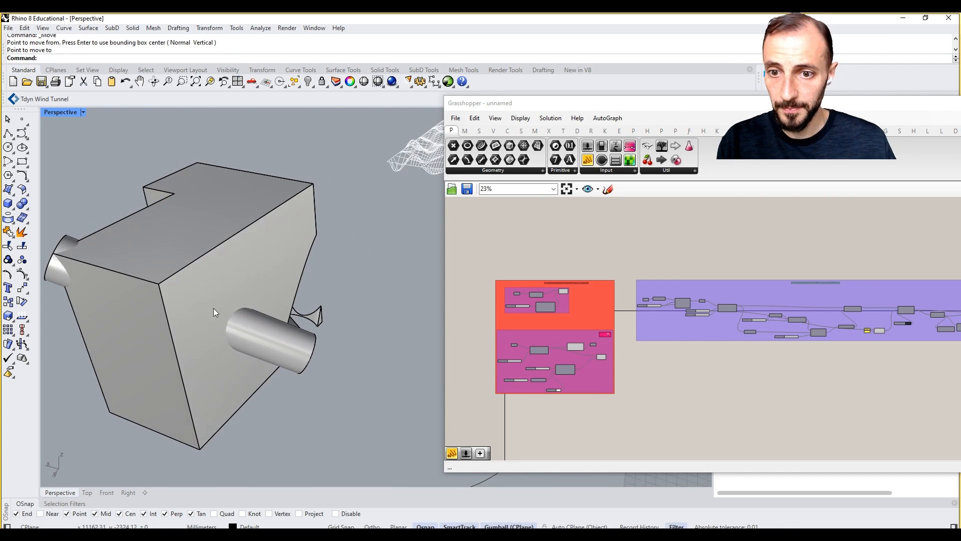
left_click(26, 216)
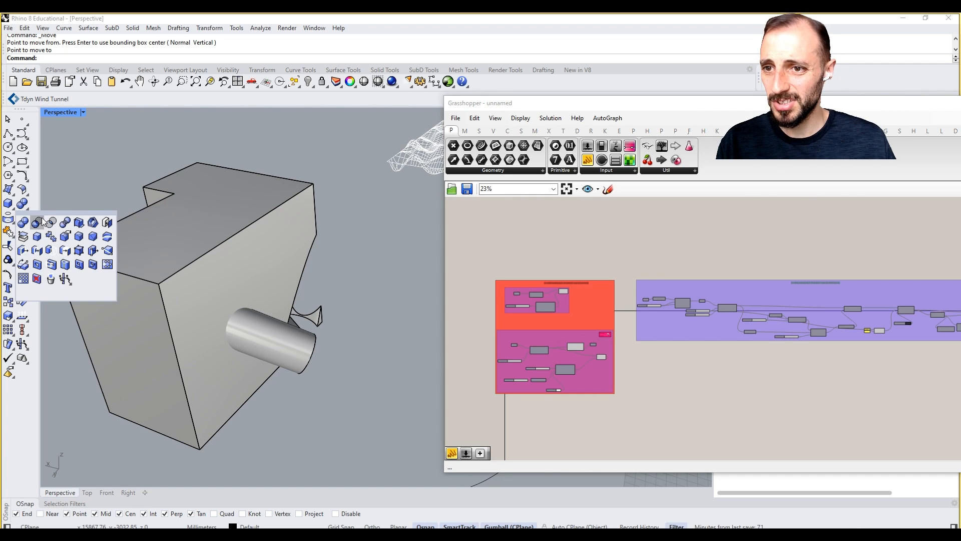
left_click(47, 224)
left_click(268, 261)
key("Return")
left_click(311, 357)
key("Return")
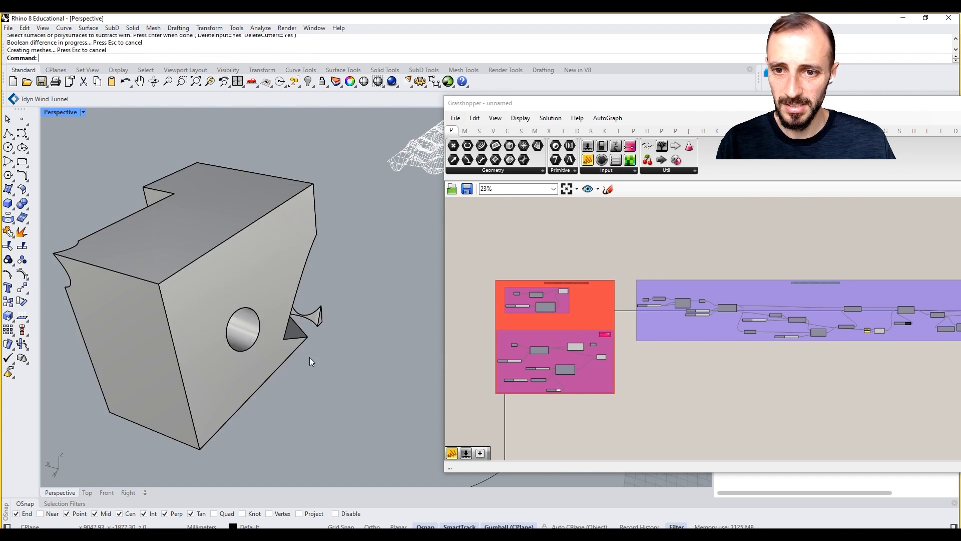
Turn on the block's solid edit points and pull the two top corner points beside the notch outward
scroll(252, 344, "down", 3)
right_click_drag(253, 344, 291, 344)
left_click(289, 345)
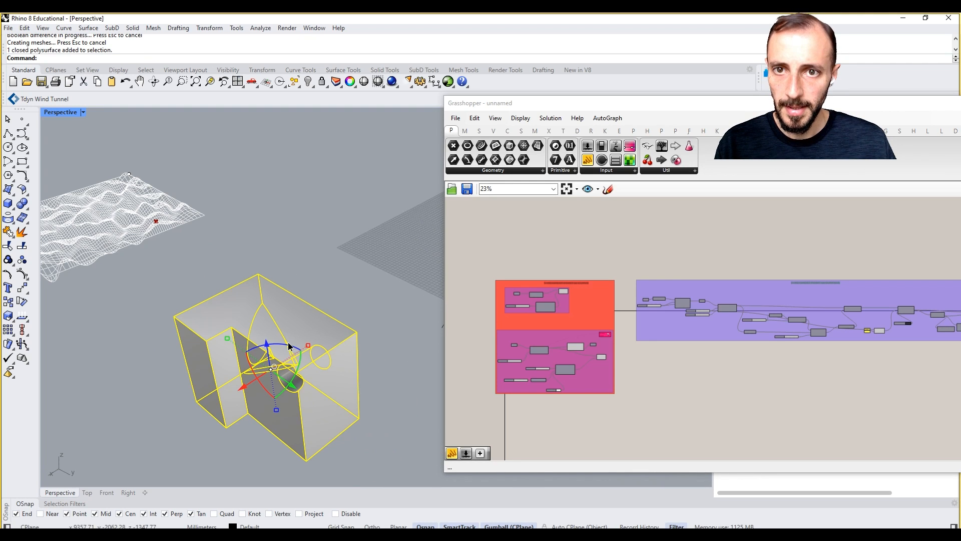
left_click(383, 70)
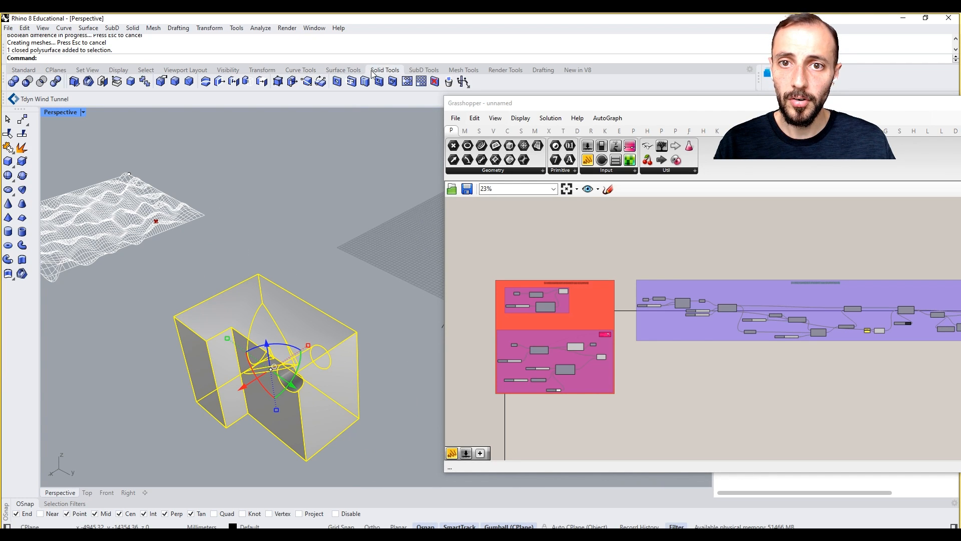
left_click(278, 82)
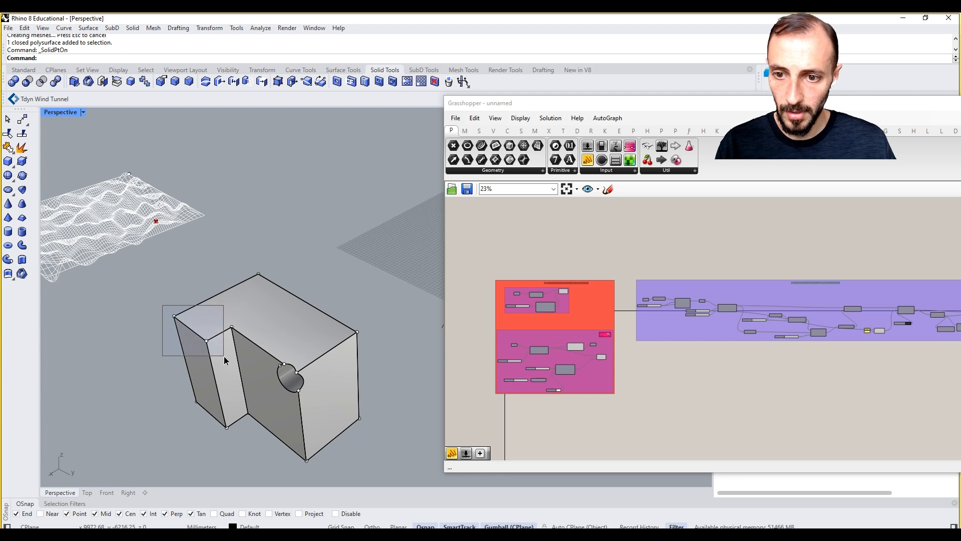
left_click_drag(224, 356, 149, 348)
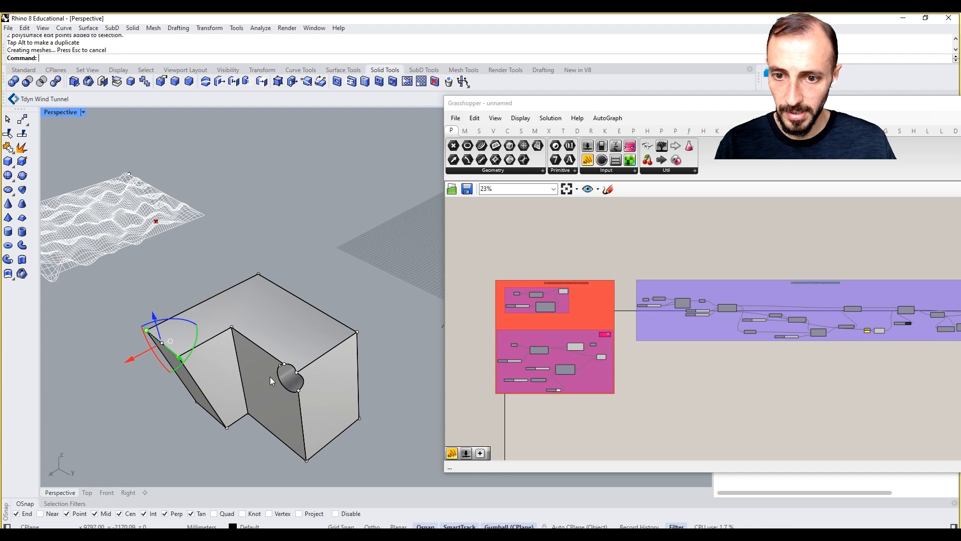
Move the whole block slightly, and shift the edit points around the cylindrical cut to deform its faces
left_click_drag(253, 410, 285, 391)
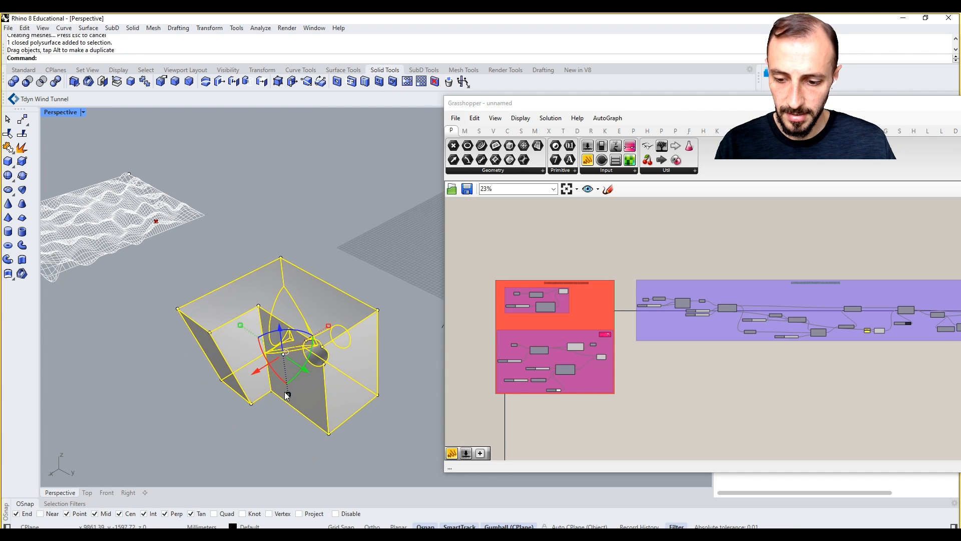
left_click(287, 450)
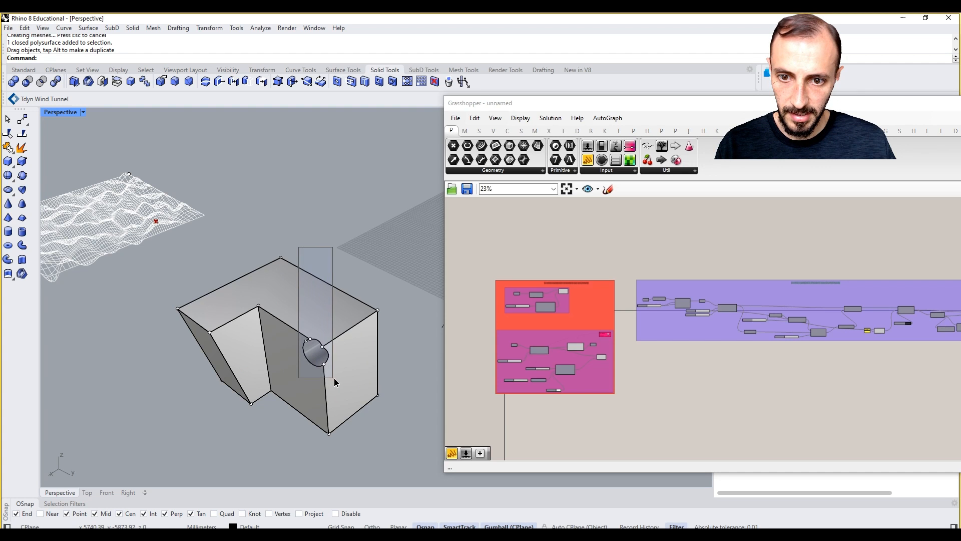
left_click_drag(334, 379, 334, 379, "ctrl+shift")
left_click_drag(283, 363, 254, 378)
right_click_drag(329, 380, 308, 316)
scroll(330, 310, "up", 5)
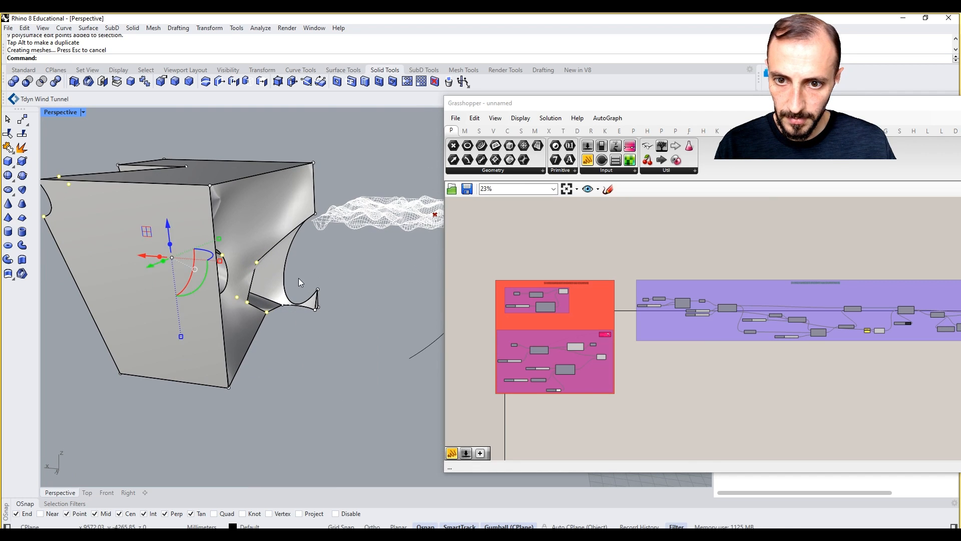
Try to delete the edit points at the thin tip beside the cylindrical cut and pull the tip's lower corner point away
left_click_drag(299, 278, 353, 302, "ctrl+shift")
key("Delete")
key("Delete")
left_click(317, 308, "ctrl+shift")
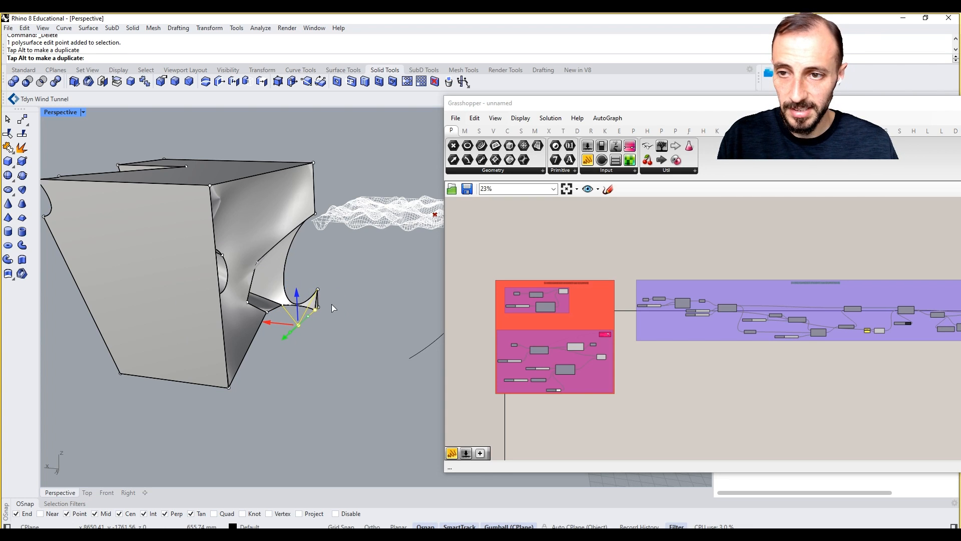
left_click_drag(340, 307, 340, 306)
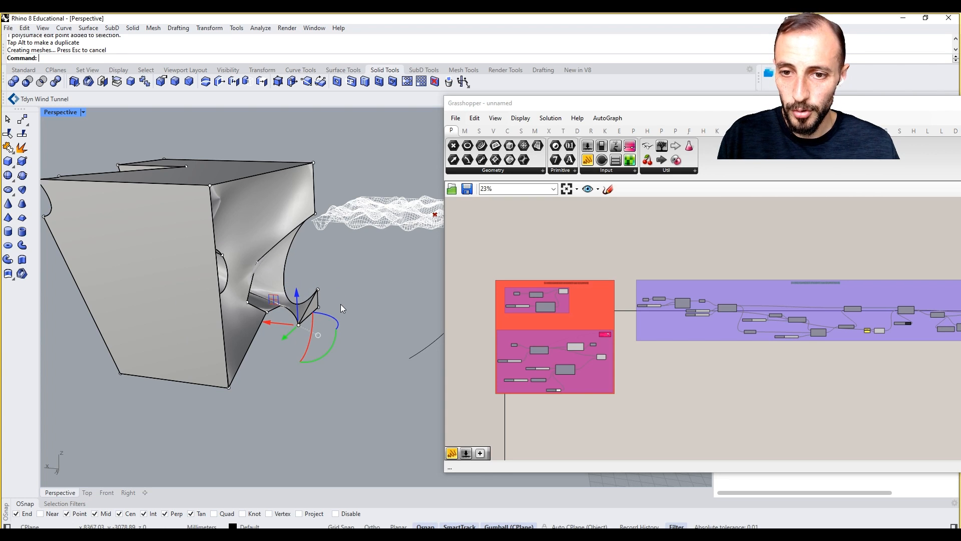
key("Escape")
right_click_drag(331, 310, 304, 382)
scroll(284, 266, "up", 5)
right_click_drag(284, 266, 255, 188)
Undo the edit point moves back to the block's undistorted shape with the notch and cylindrical cut
key("ctrl+z")
key("Escape")
scroll(220, 230, "down", 5)
right_click_drag(220, 229, 325, 299)
scroll(311, 272, "down", 6)
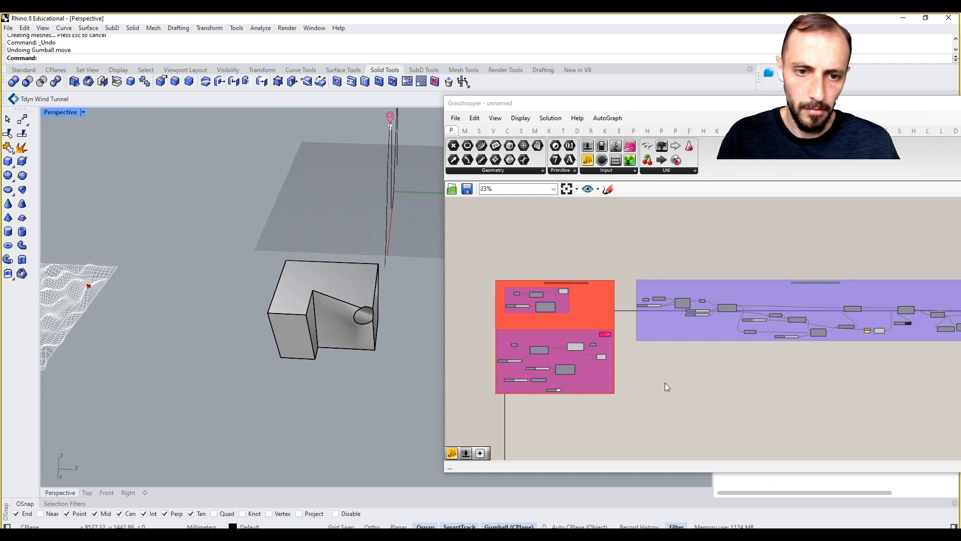
In Grasshopper, add a Brep parameter on an empty part of the canvas and reference the notched block in it
right_click_drag(696, 366, 570, 347)
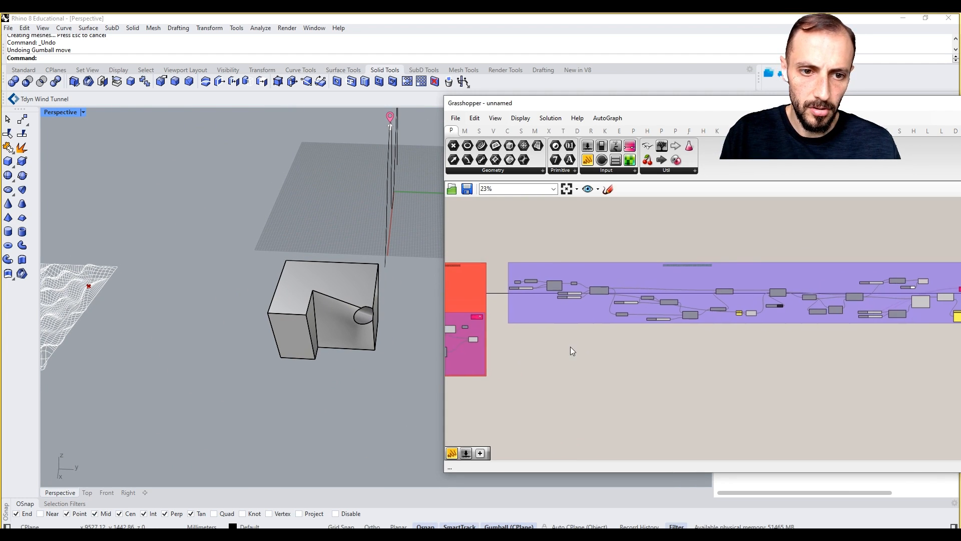
left_click(349, 314)
double_click(598, 362)
type("brep")
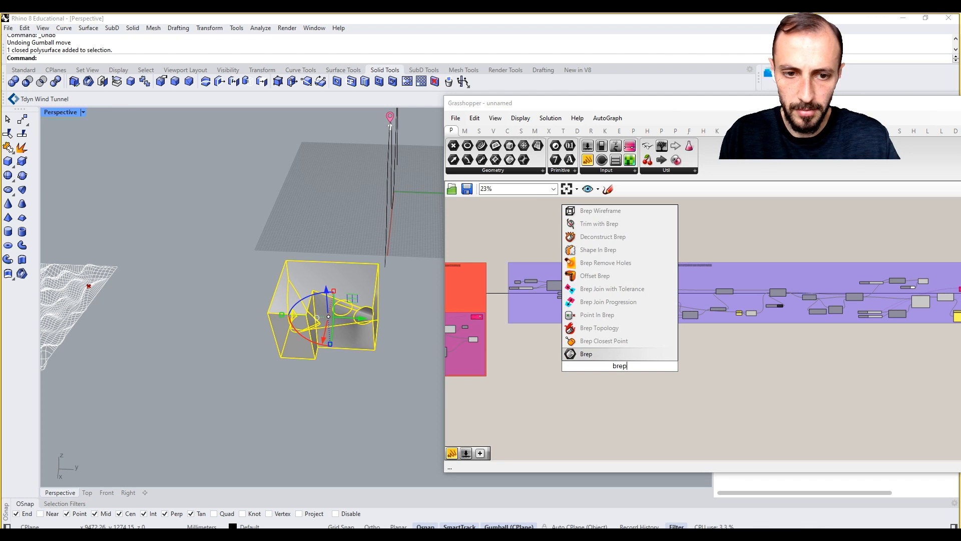
left_click(599, 354)
scroll(628, 370, "up", 5)
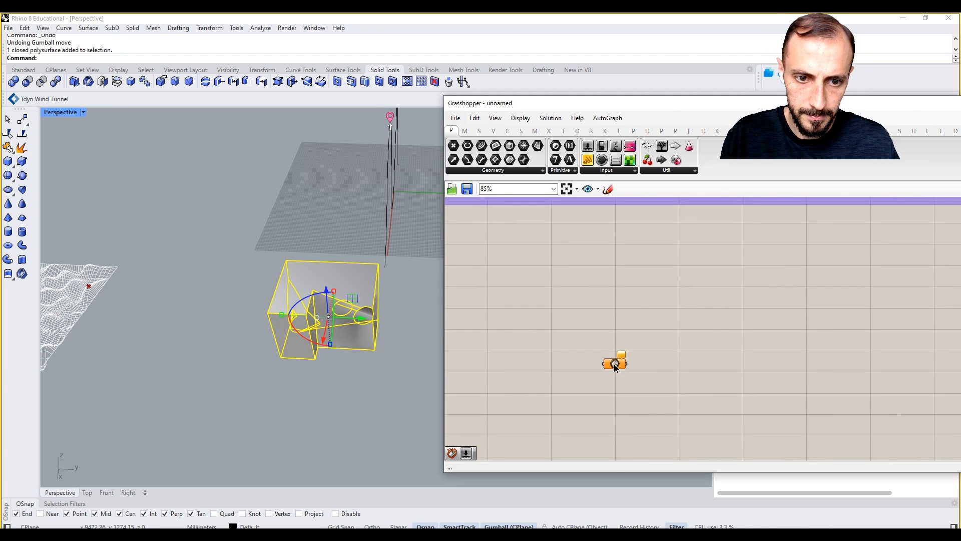
right_click(610, 364)
left_click(646, 453)
right_click_drag(325, 320, 290, 351)
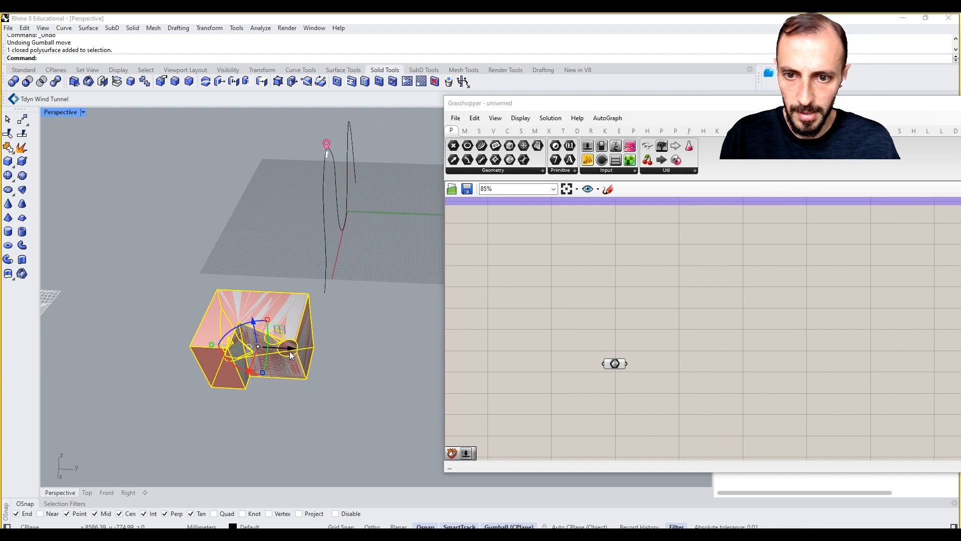
right_click_drag(258, 380, 330, 363)
Add a Bounding Box component and connect the Brep parameter to its Content input
double_click(718, 366)
type("bounding")
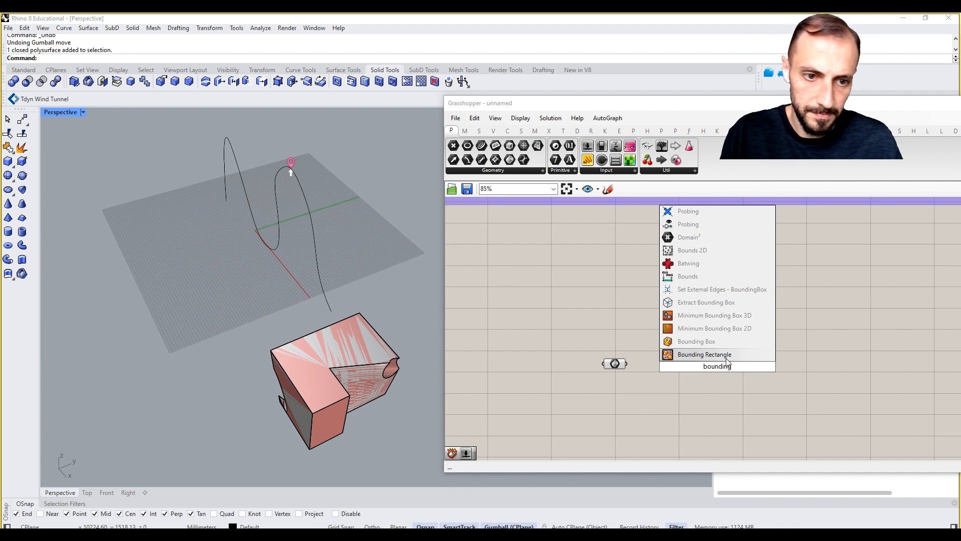
left_click(698, 341)
scroll(640, 360, "up", 2)
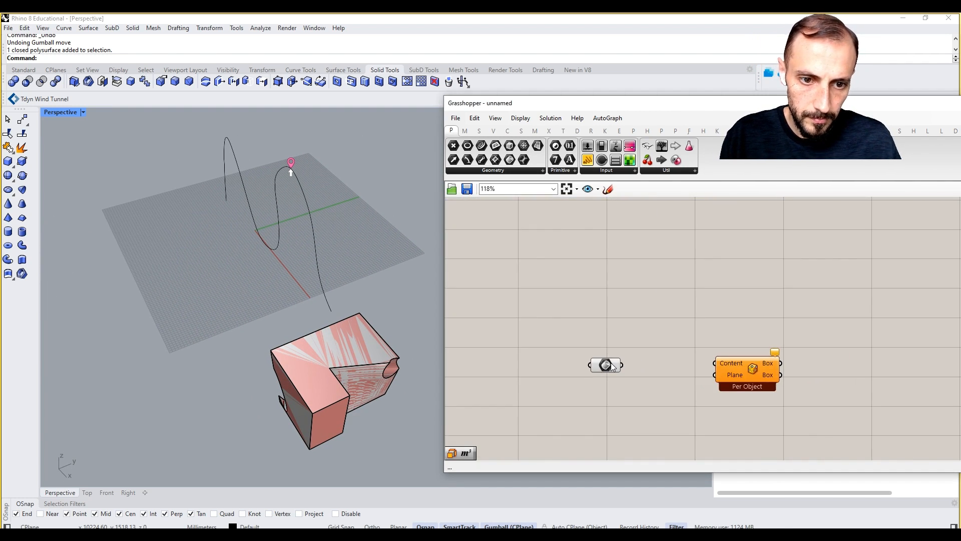
left_click_drag(696, 363, 722, 341)
right_click_drag(316, 359, 357, 336)
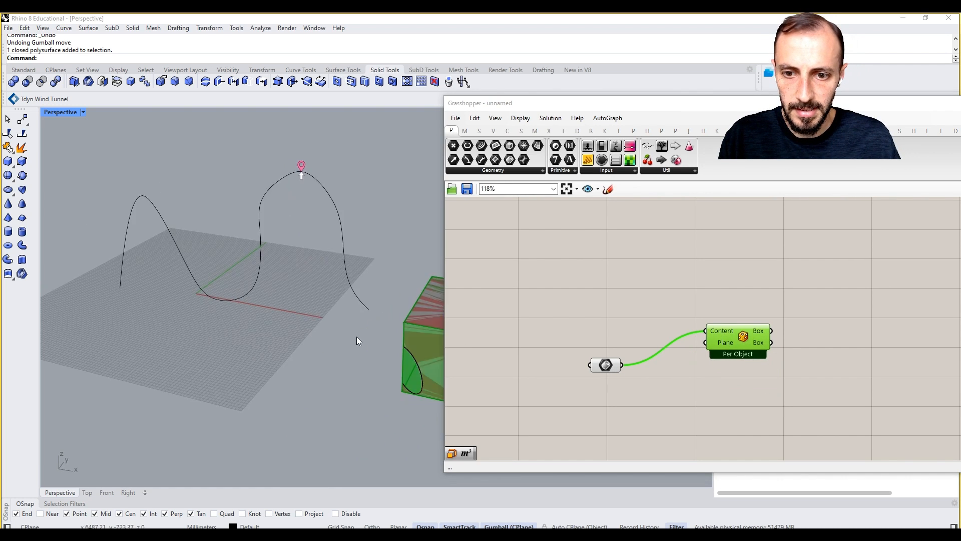
right_click_drag(426, 337, 320, 288, "shift")
scroll(329, 292, "up", 2)
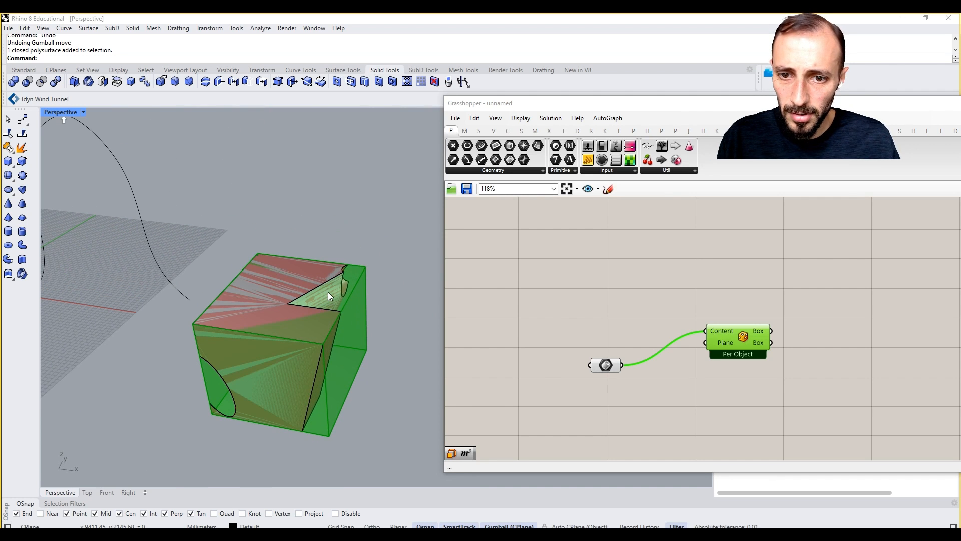
Turn on the block's solid edit points in Rhino and shift the corner points at the end of its protruding arm
left_click(299, 338)
left_click(279, 81)
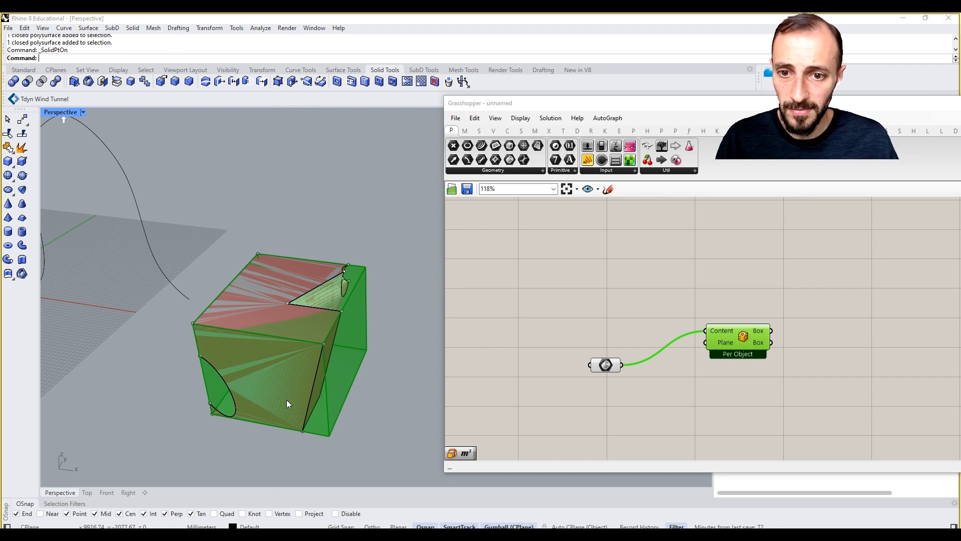
left_click_drag(359, 404, 361, 383)
left_click_drag(336, 417, 303, 410)
right_click_drag(337, 395, 258, 384)
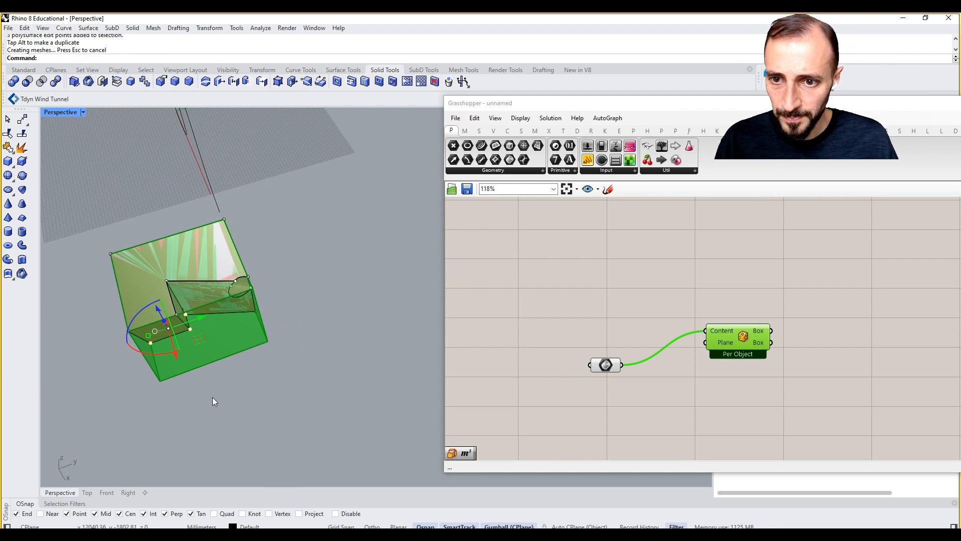
Move the edit points around the cylindrical cut and scale them to deform that side of the block
left_click_drag(212, 402, 220, 322)
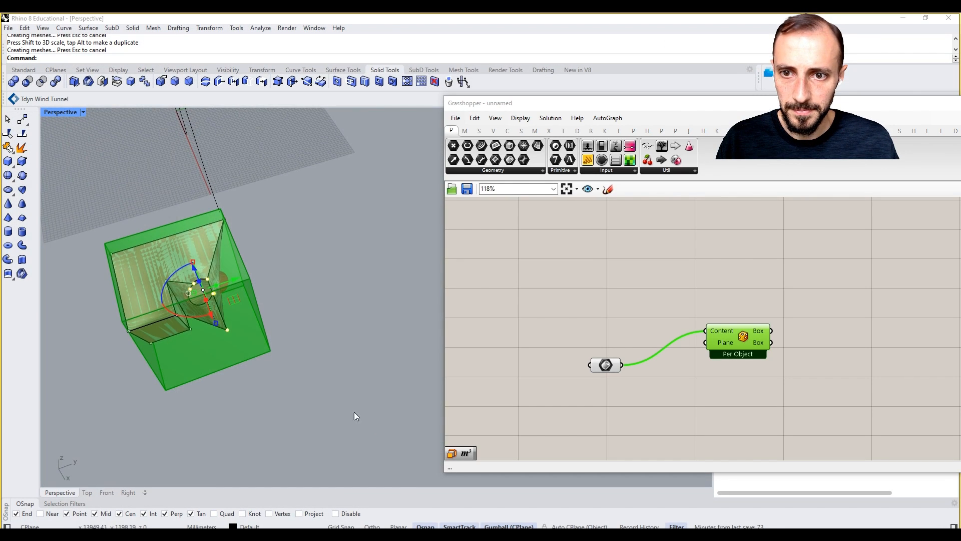
right_click_drag(355, 416, 197, 225)
scroll(241, 241, "up", 4)
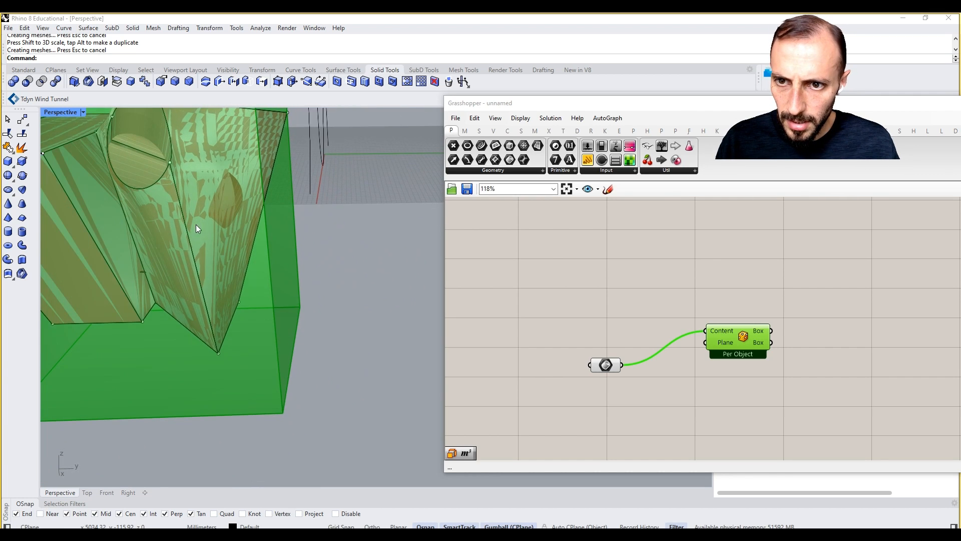
Undo the last scaling of the edit points, and shift the points around the cylindrical cut outward
key("ctrl+z")
right_click_drag(365, 320, 206, 429)
key("Escape")
scroll(240, 327, "down", 6)
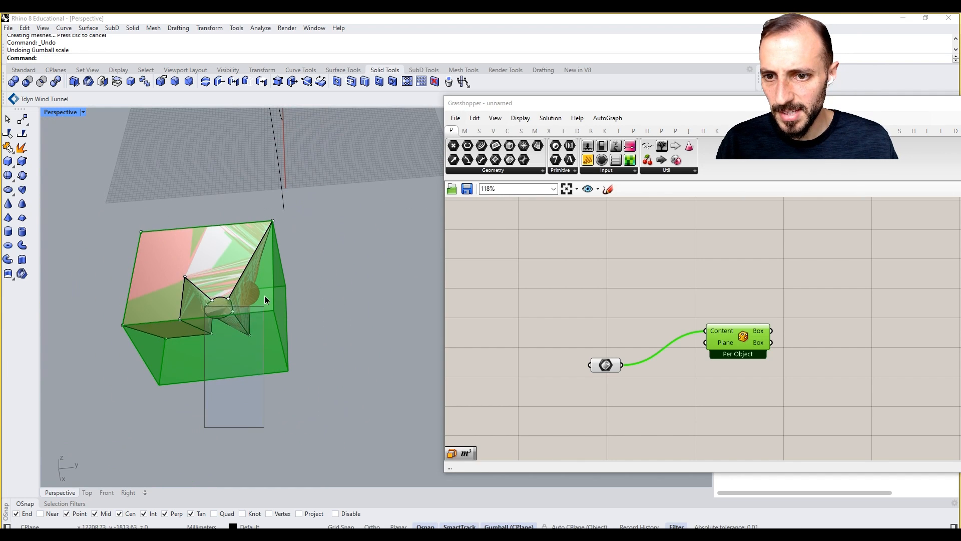
left_click_drag(249, 284, 250, 281)
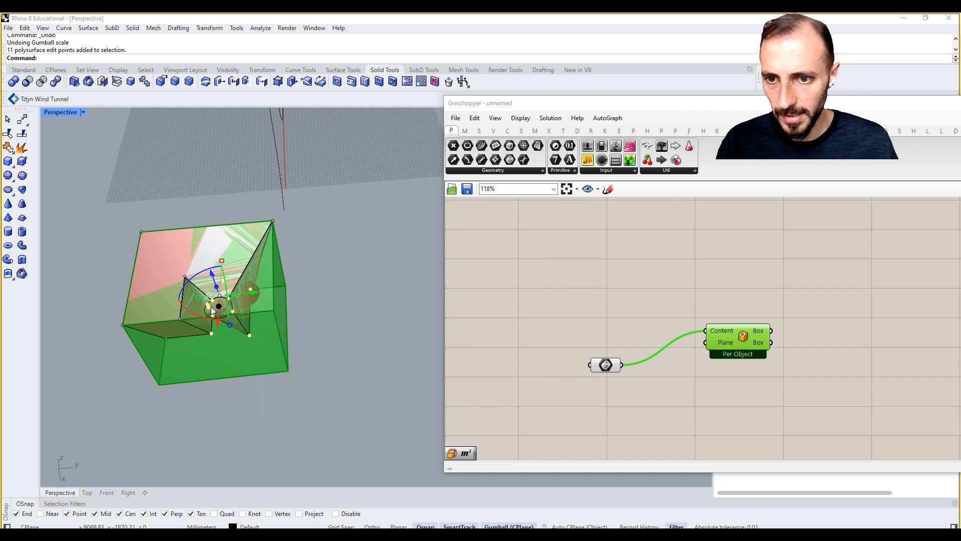
left_click_drag(217, 325, 218, 344)
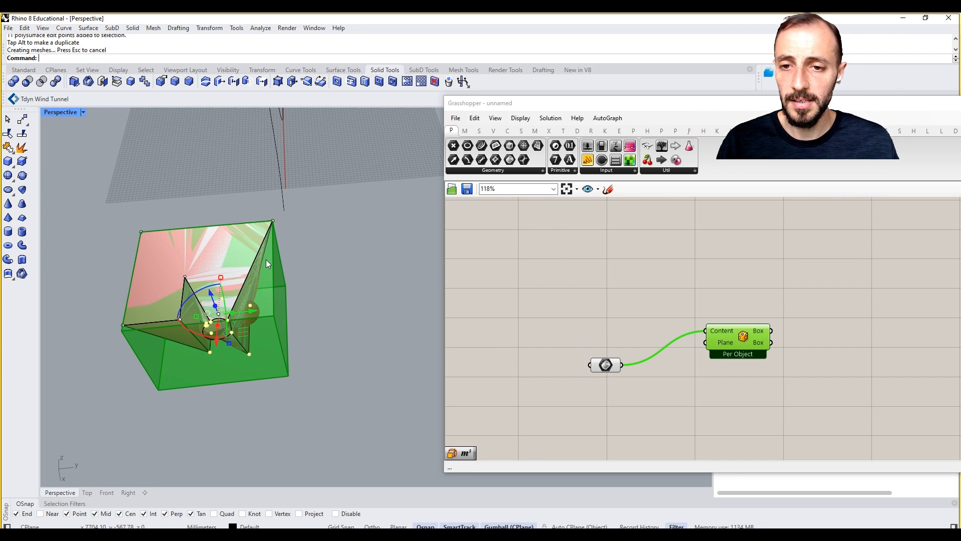
left_click(428, 263)
Line up the Brep parameter with the Bounding Box, and add a Rotate component with the Brep connected to its Geometry input
left_click_drag(607, 367, 581, 333)
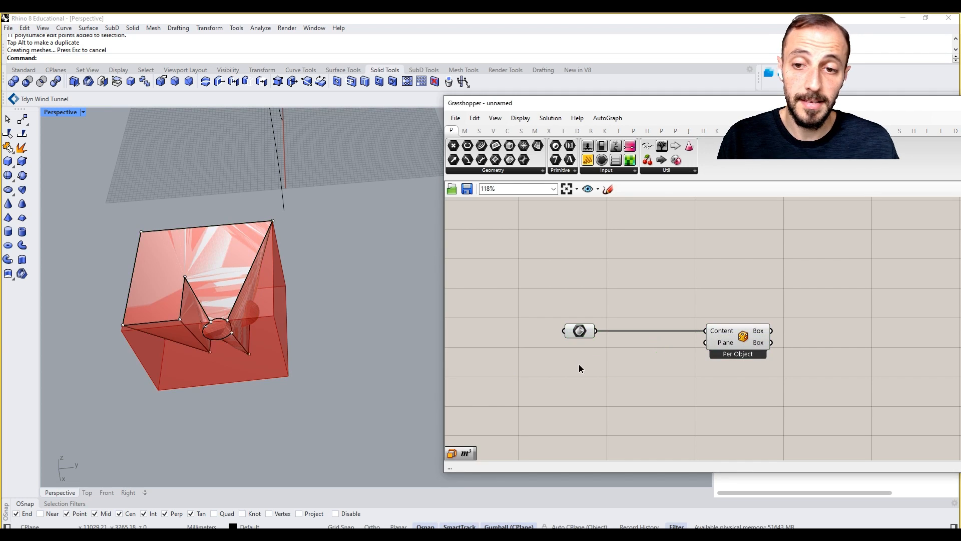
double_click(579, 364)
type("rotate")
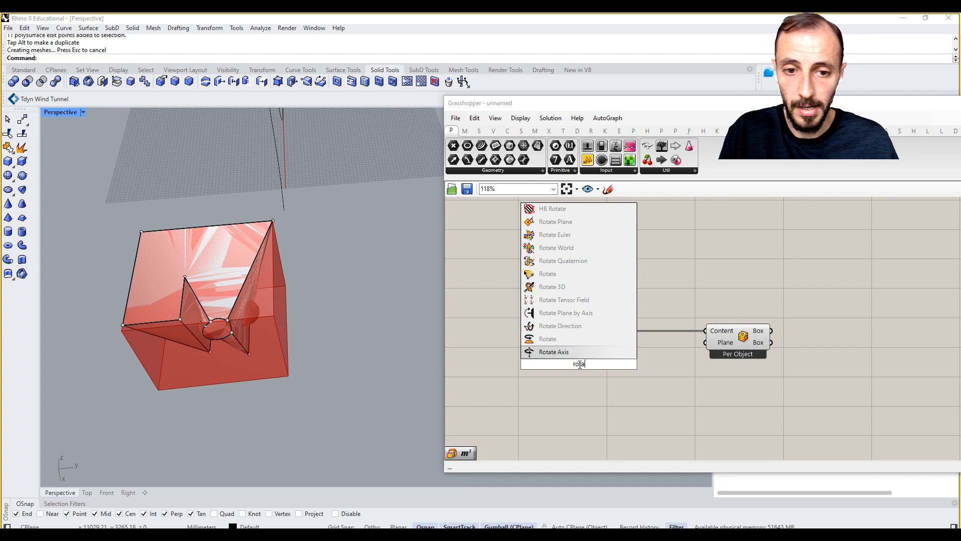
left_click(567, 343)
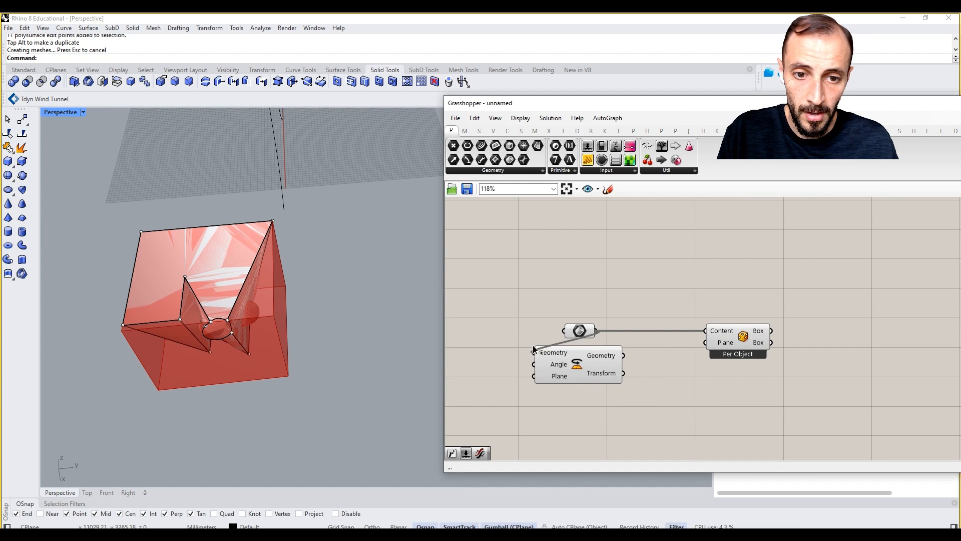
left_click_drag(578, 373, 645, 402)
Add a Volume component that computes the centroid and connect the Brep to its Geometry input
double_click(549, 392)
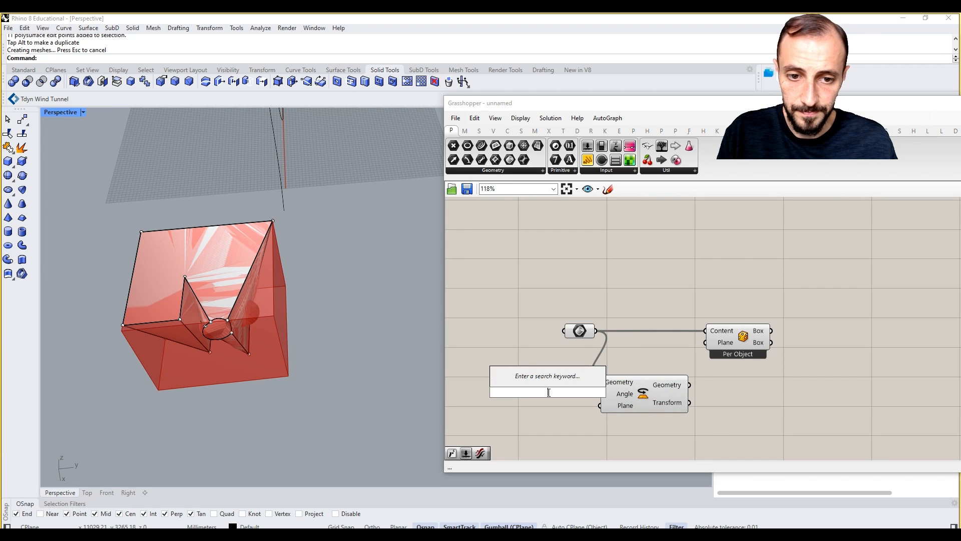
type("volume")
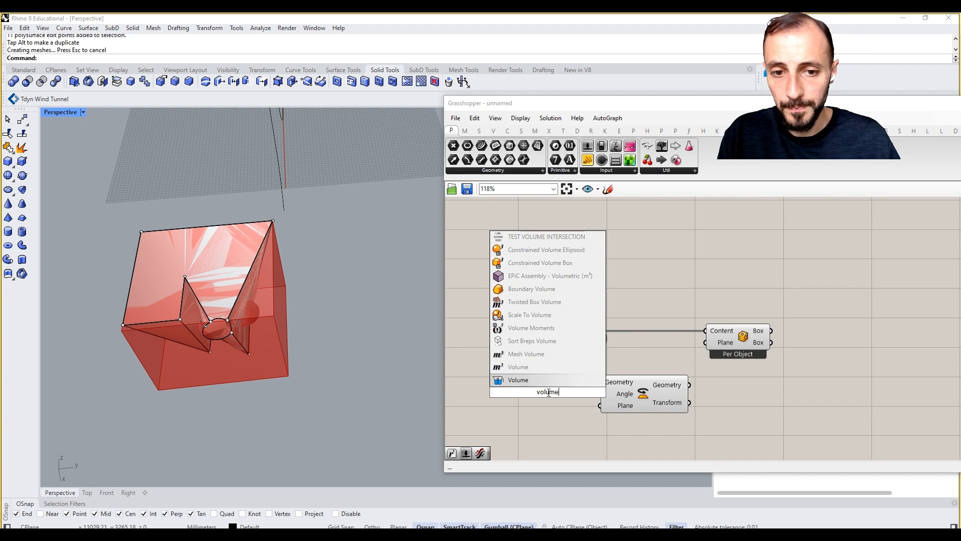
left_click(537, 380)
left_click_drag(534, 369, 515, 391)
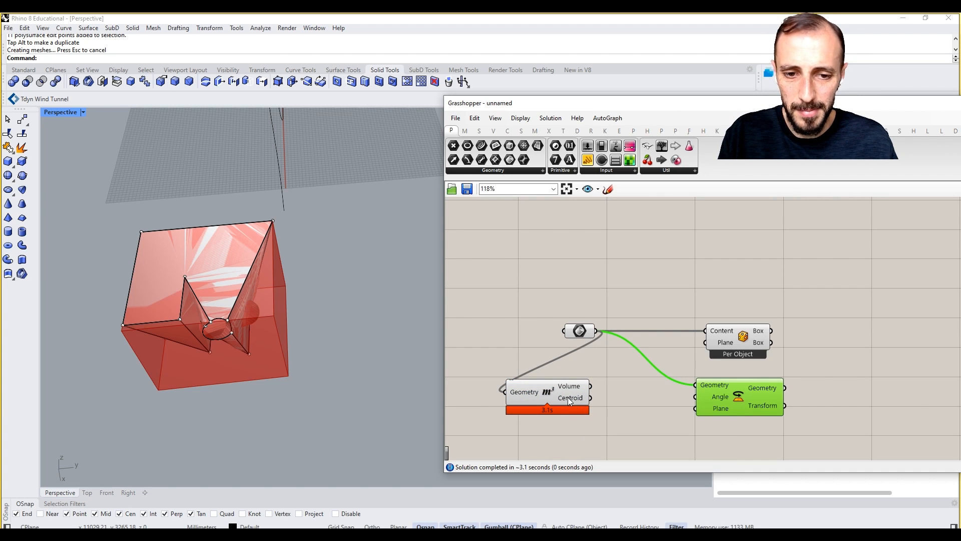
double_click(632, 425)
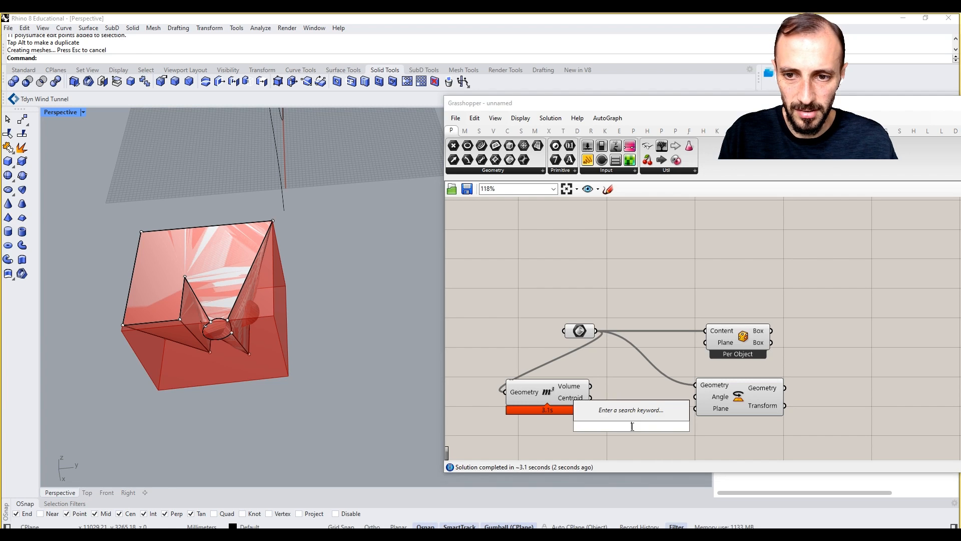
type("xz")
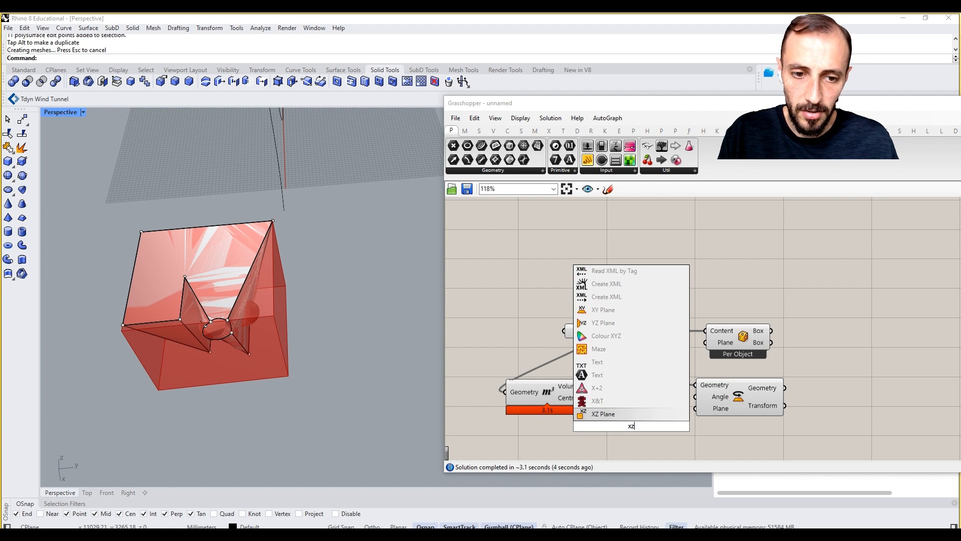
left_click(611, 413)
left_click(632, 427)
key("Delete")
Add an XY Plane with the volume's Centroid as Origin, connect it to Rotate's Plane input, and move both components lower
double_click(632, 426)
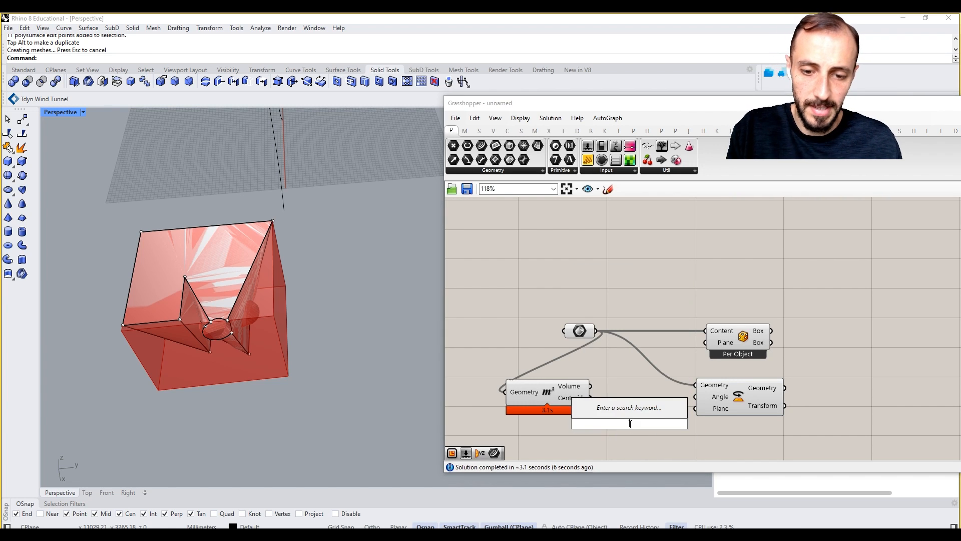
type("xy")
key("Return")
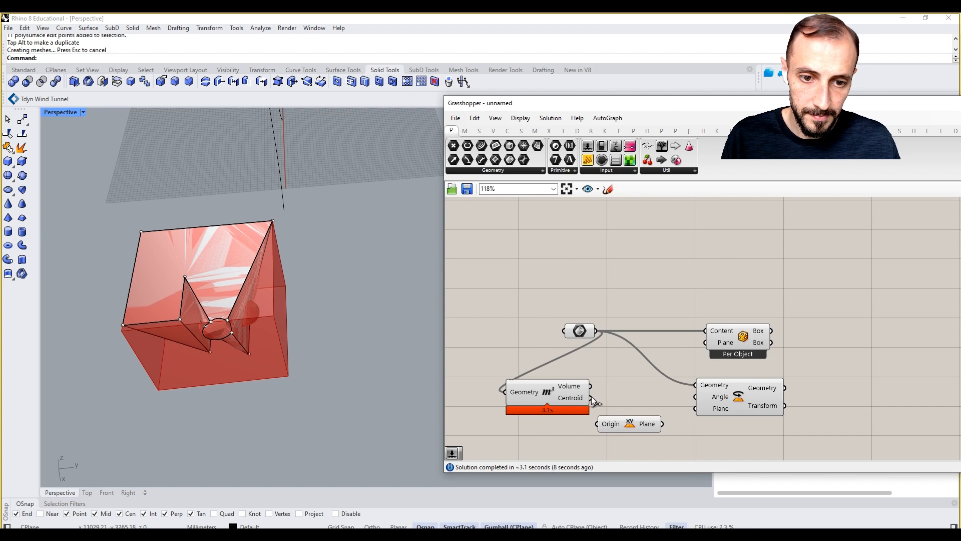
left_click_drag(590, 398, 642, 400)
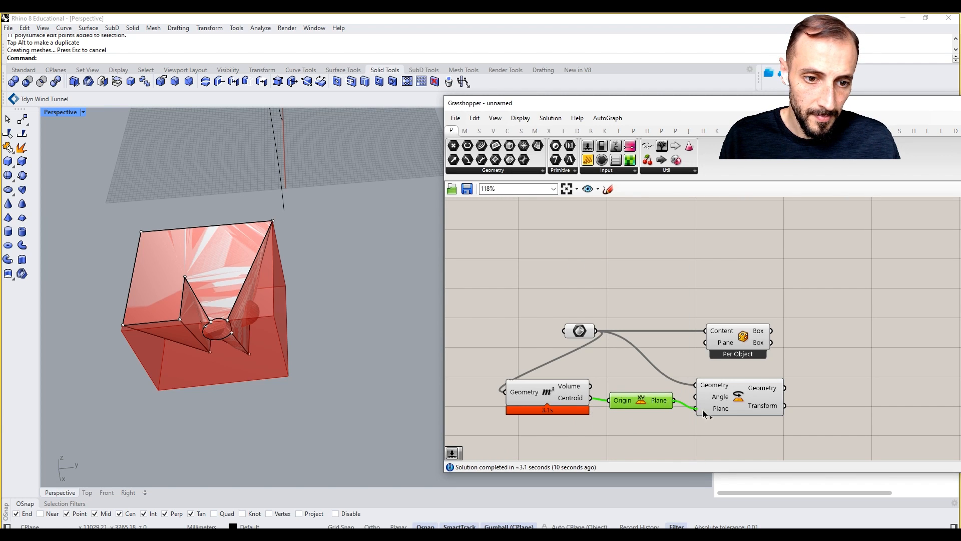
left_click_drag(702, 410, 701, 410)
left_click_drag(641, 383, 552, 436)
left_click_drag(550, 399, 522, 449)
left_click(603, 401)
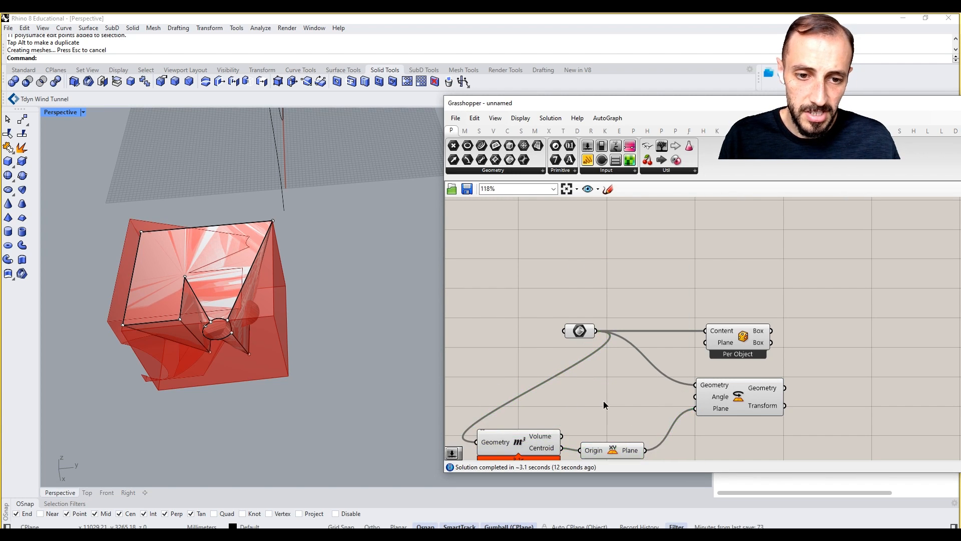
Add a number slider ranging from 0 to 180 and connect it to Rotate's Angle input
double_click(603, 402)
type("0")
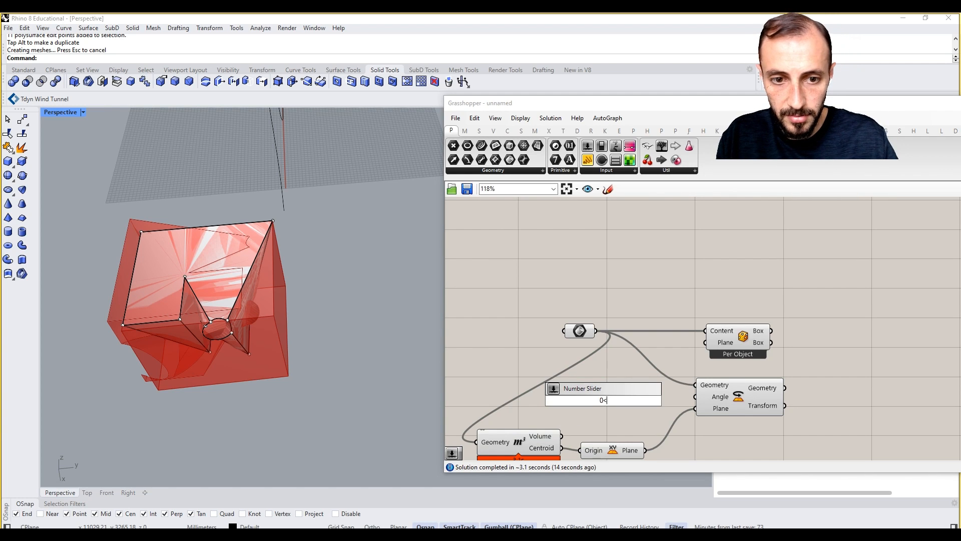
type("<180")
key("Return")
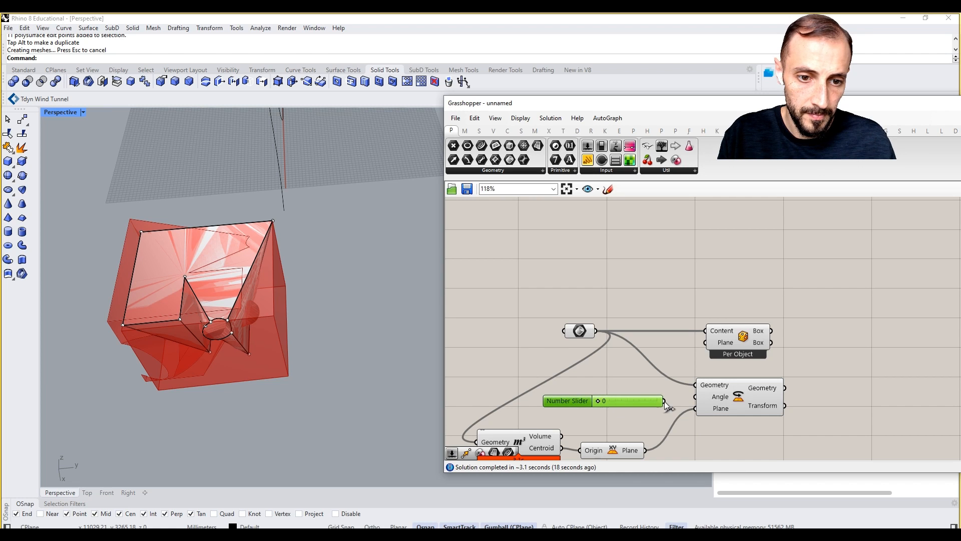
left_click_drag(664, 400, 695, 397)
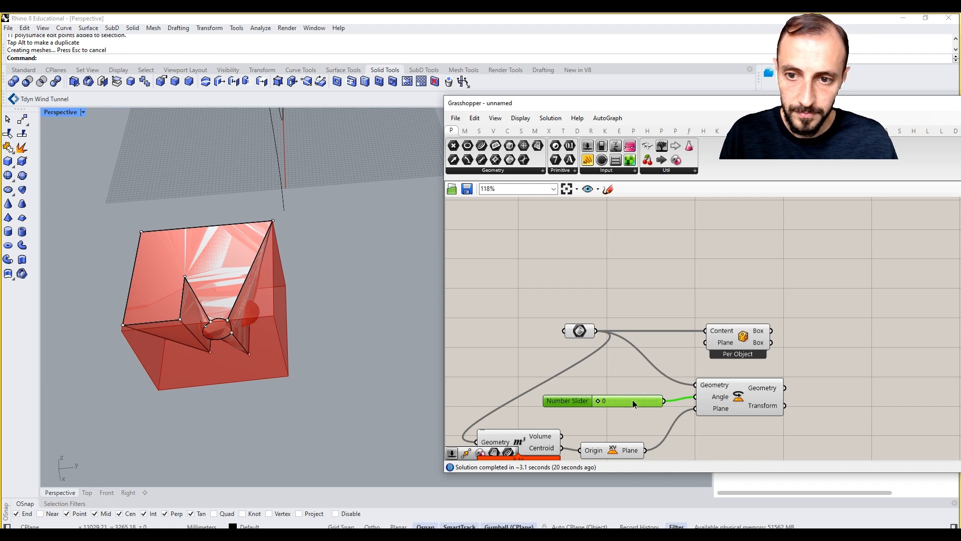
Set the angle slider to 50 and feed Rotate's Geometry output into the Bounding Box's Content input instead of the Brep
left_click_drag(590, 401, 610, 398)
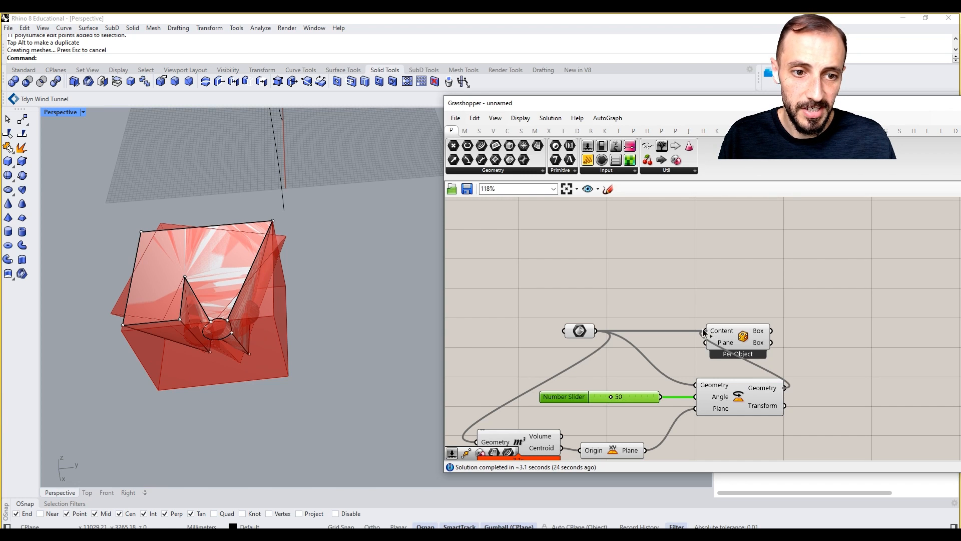
left_click_drag(785, 388, 876, 347)
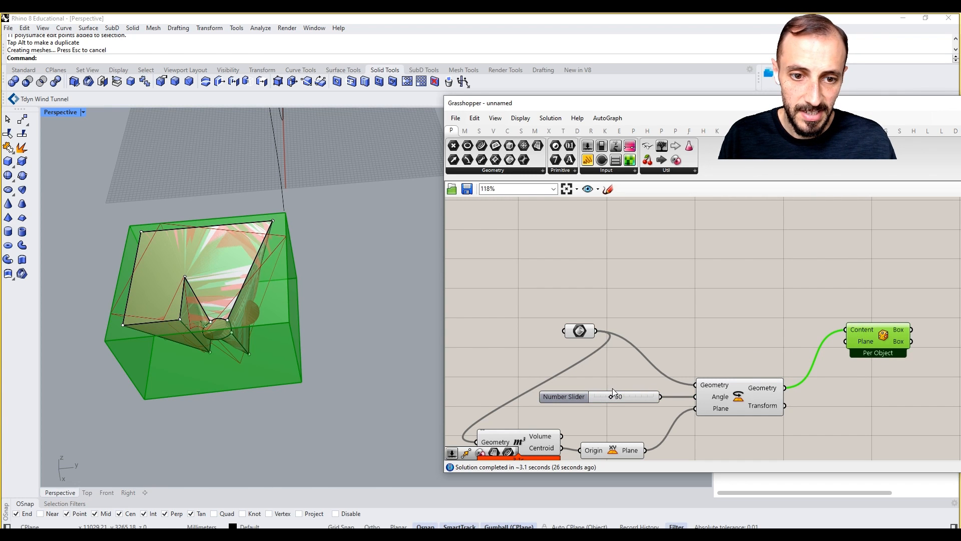
Set the angle slider of the Rotate component to 45
left_click_drag(611, 395, 609, 398)
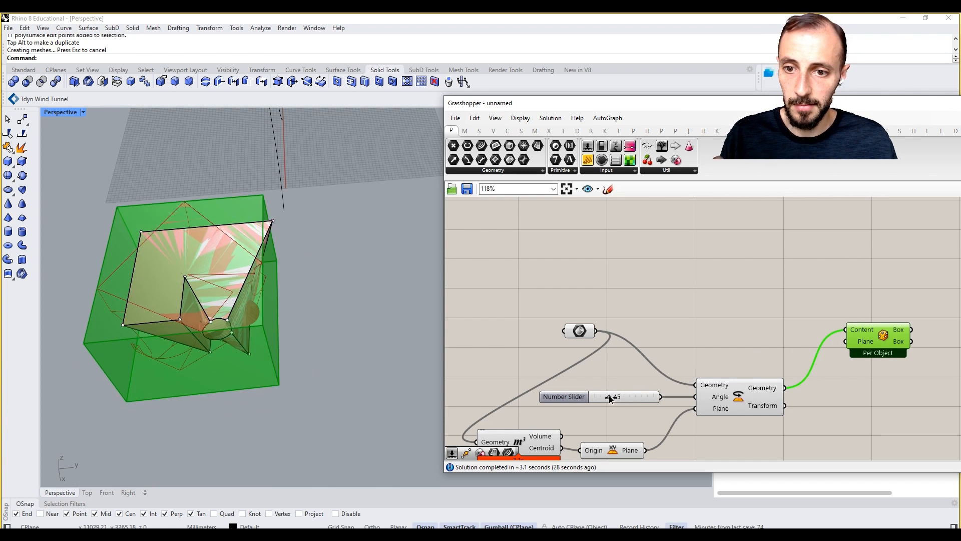
scroll(626, 375, "down", 4)
scroll(670, 356, "up", 2)
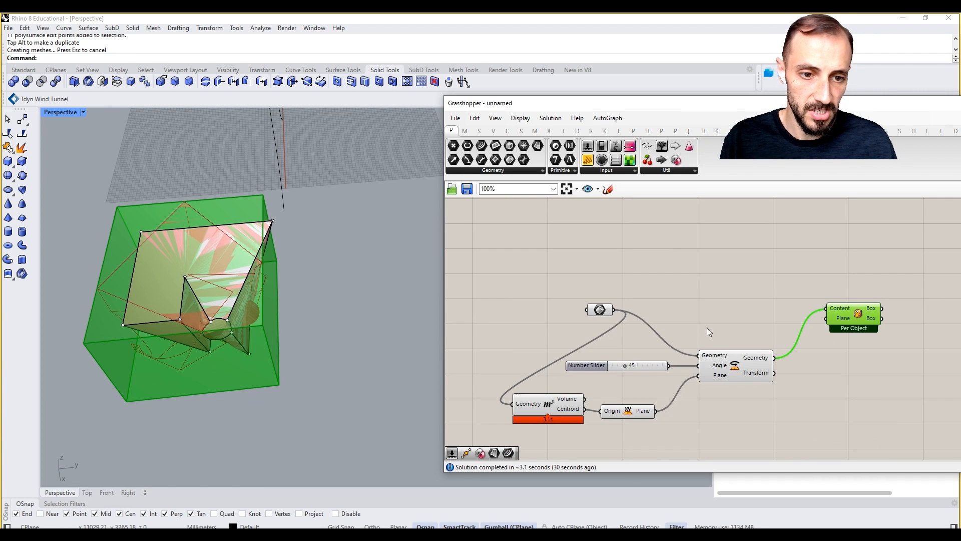
left_click(710, 326)
right_click_drag(711, 323, 692, 304)
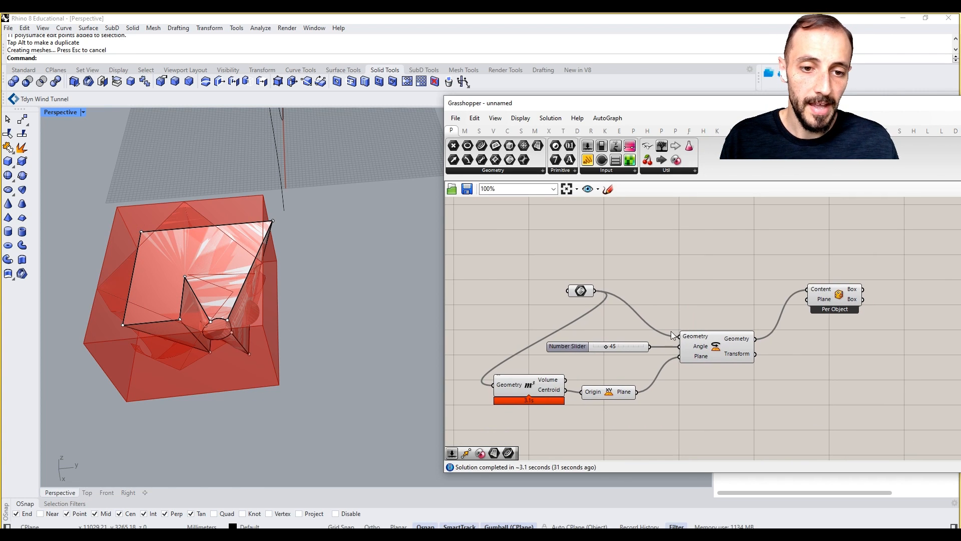
left_click(716, 344)
left_click(717, 326)
left_click(726, 343)
left_click(729, 311)
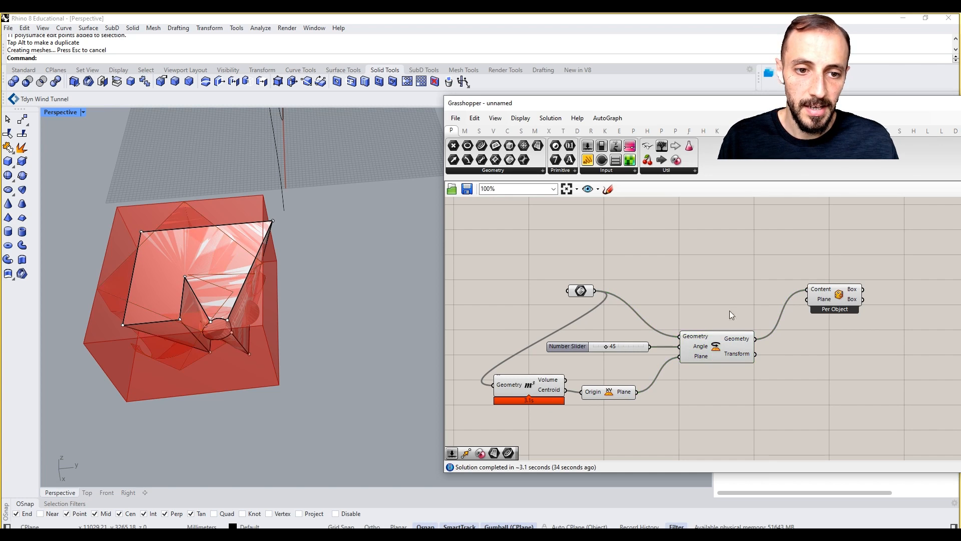
Duplicate the Volume, XY Plane, slider and Rotate components, and feed the original Rotate's Geometry into the copied Rotate and Volume
left_click_drag(819, 298, 871, 297)
left_click_drag(733, 312, 528, 408)
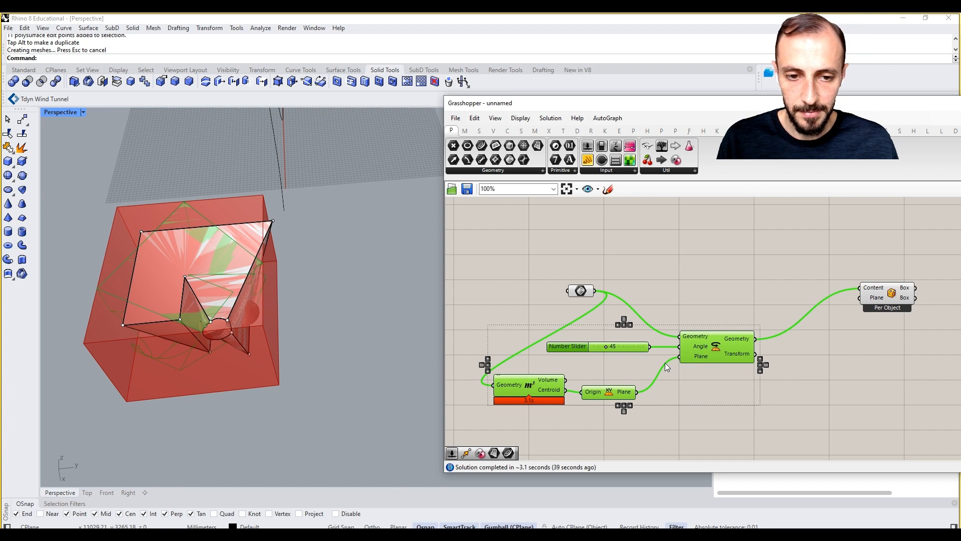
key("ctrl+c")
key("ctrl+v")
right_click_drag(786, 400, 685, 378)
left_click_drag(624, 333, 738, 400)
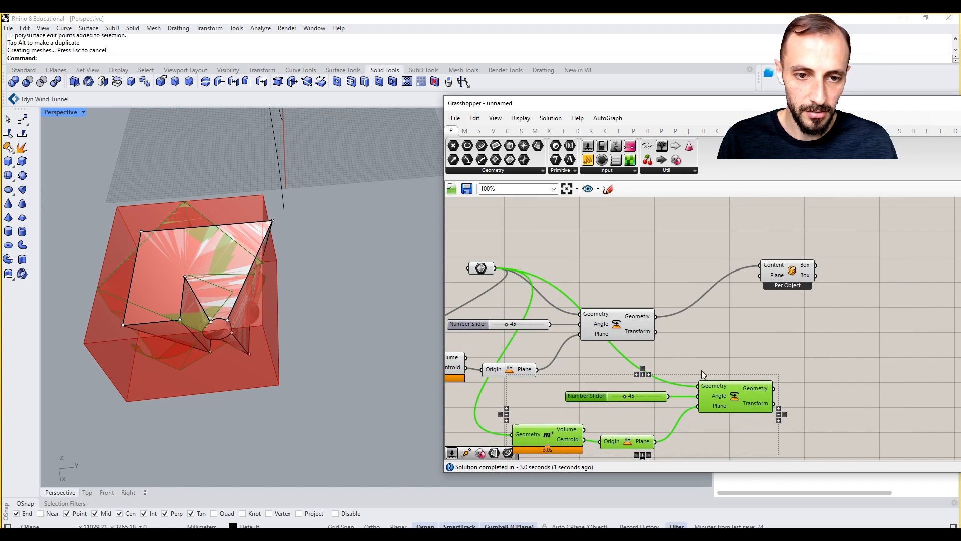
left_click_drag(656, 316, 697, 386)
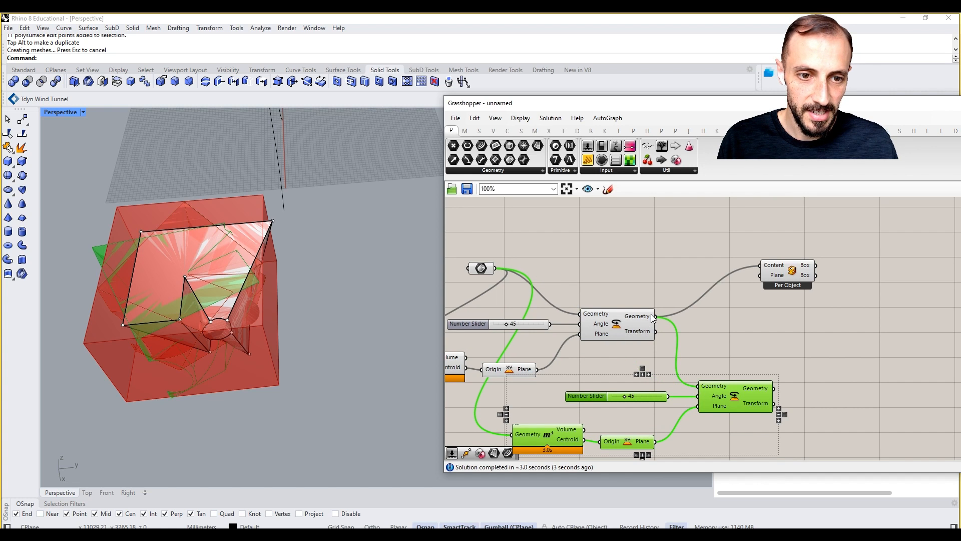
left_click_drag(655, 317, 516, 437)
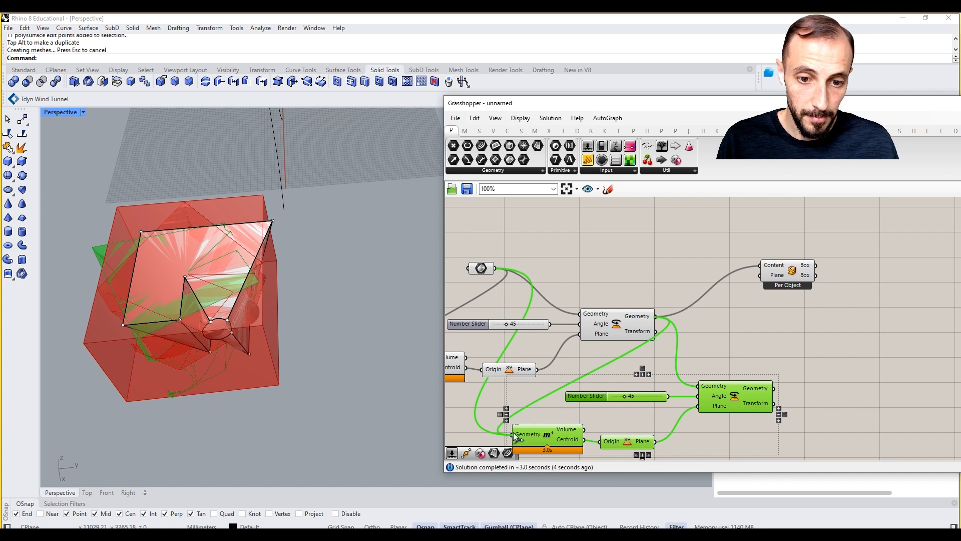
Replace the copied XY Plane with an XZ Plane that uses the copied Volume's Centroid as Origin and feeds the second Rotate's Plane input
double_click(680, 444)
type("xz")
left_click(665, 434)
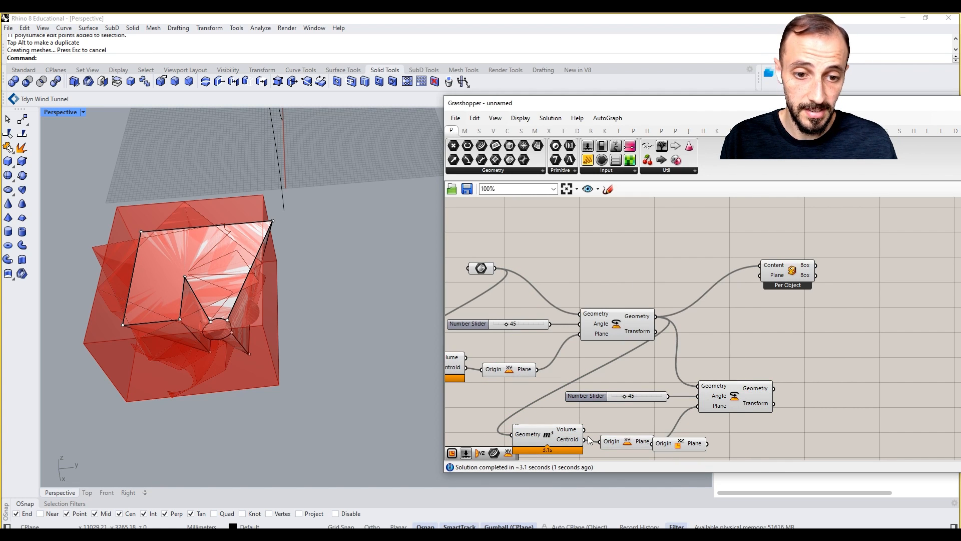
left_click_drag(585, 439, 642, 426)
left_click_drag(707, 444, 698, 406)
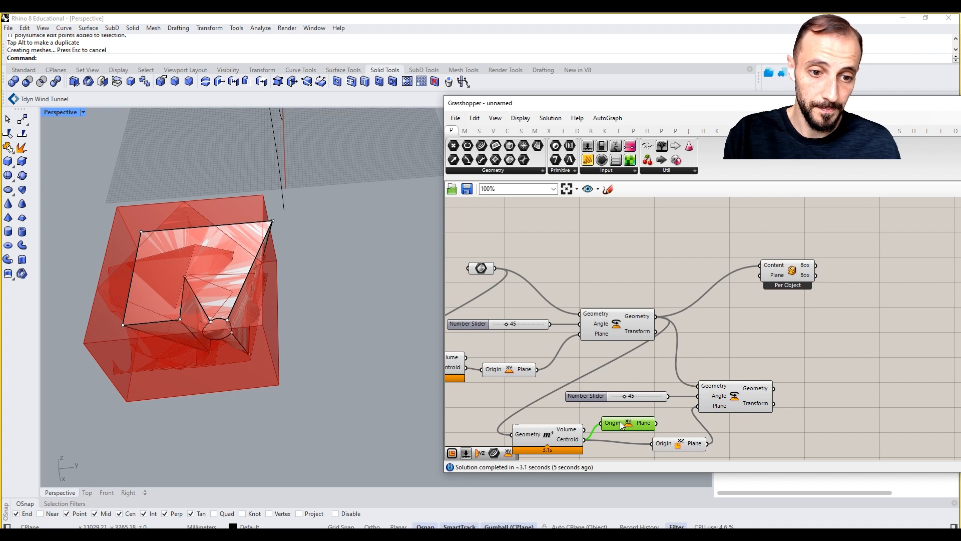
scroll(647, 404, "down", 3)
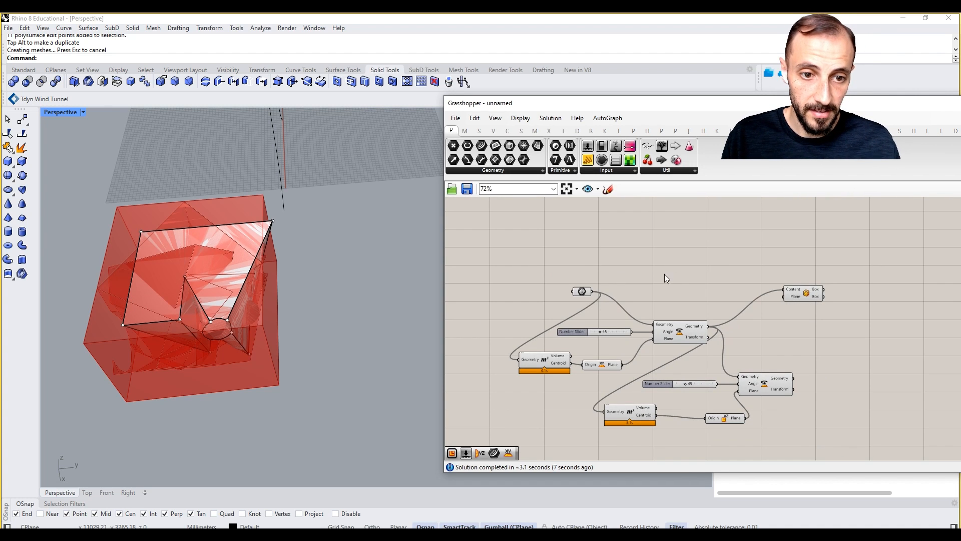
Move the first rotation group away, duplicate the second one, and feed the second Rotate's Geometry into the new Rotate and Volume
left_click_drag(676, 267, 503, 365)
left_click_drag(650, 322, 561, 302)
left_click_drag(803, 359, 622, 429)
right_click_drag(700, 418, 658, 400)
right_click_drag(712, 368, 685, 360)
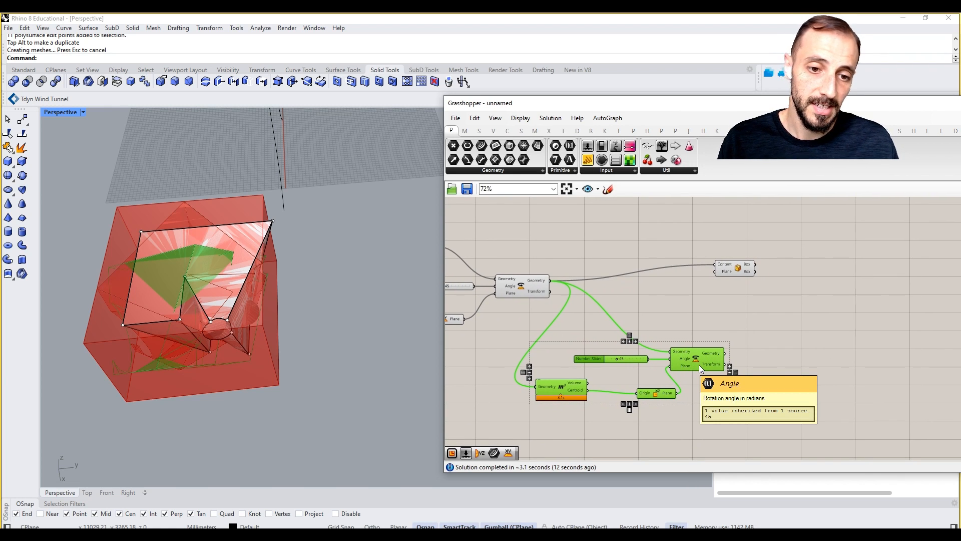
left_click_drag(694, 361, 822, 410, "alt")
left_click_drag(728, 359, 665, 436)
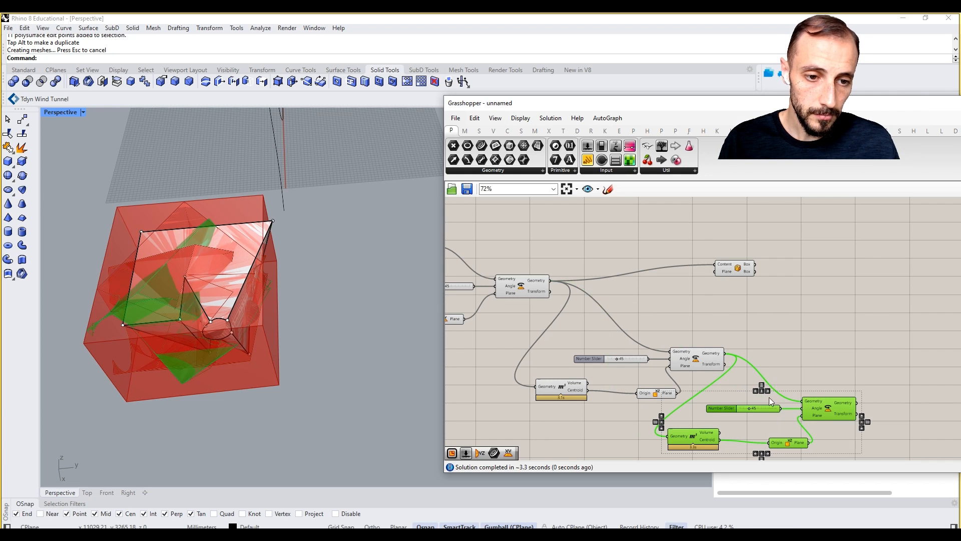
Replace the third group's XZ Plane with a YZ Plane, taking the Volume's Centroid as Origin and feeding the third Rotate's Plane input
right_click_drag(777, 372, 762, 326)
double_click(736, 424)
type("yz")
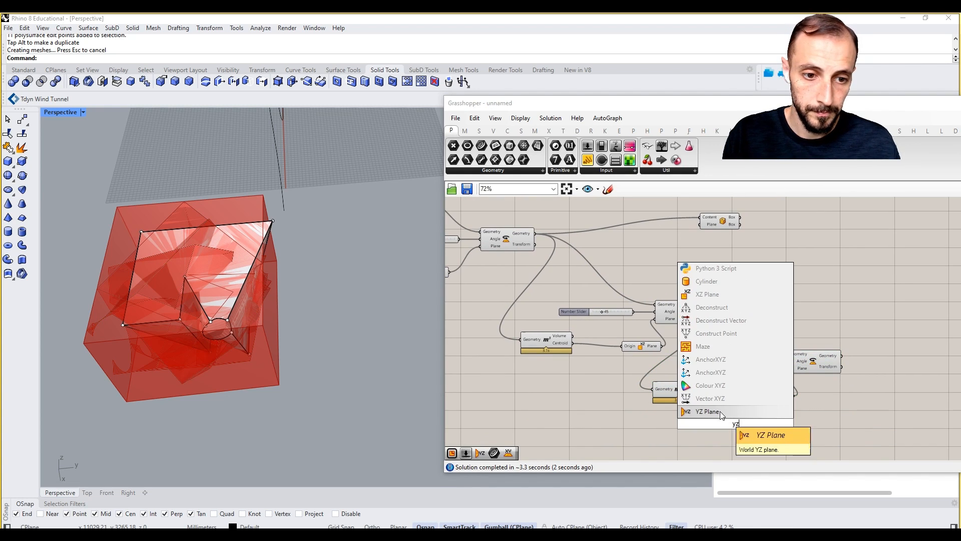
left_click(721, 411)
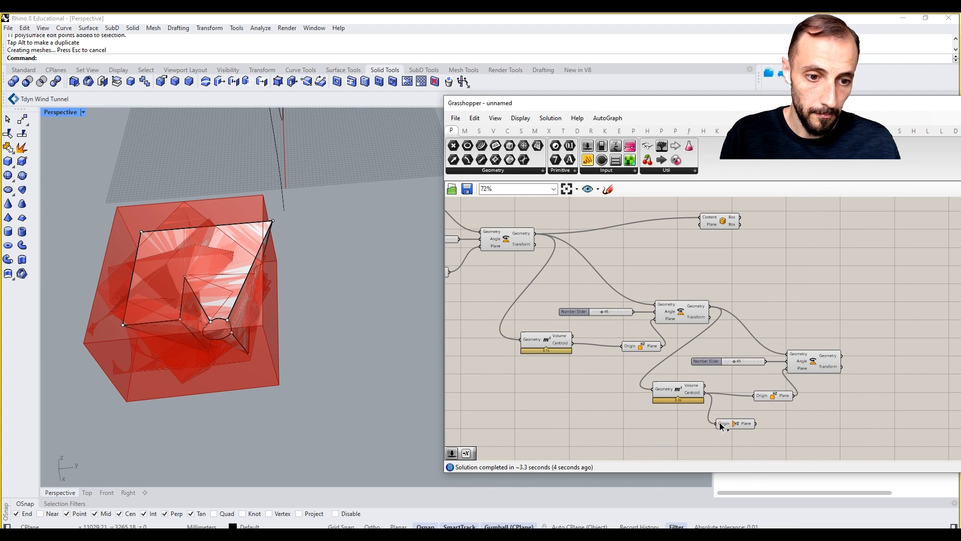
left_click_drag(756, 423, 786, 369)
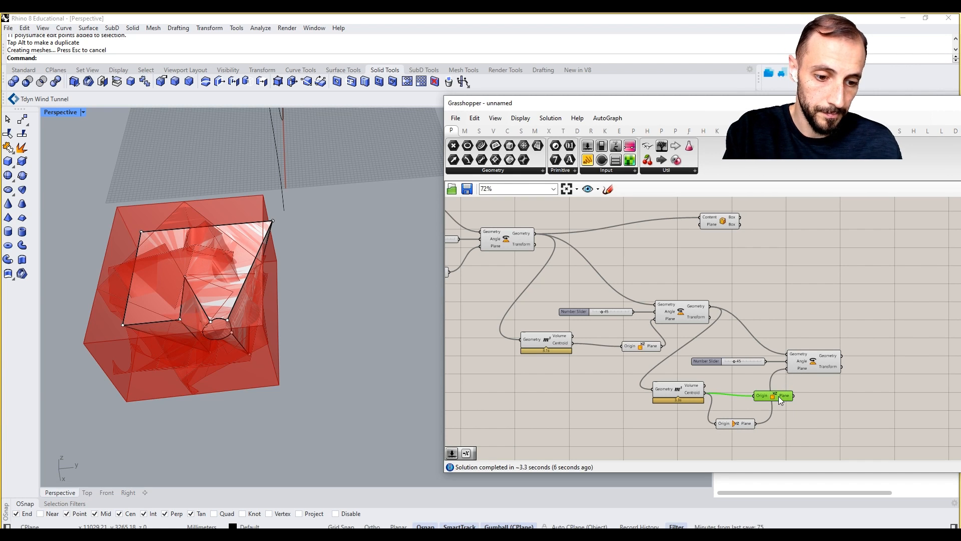
Feed the third Rotate's Geometry output into the Bounding Box's Content input and place the Bounding Box above that Rotate
left_click_drag(718, 228, 742, 241)
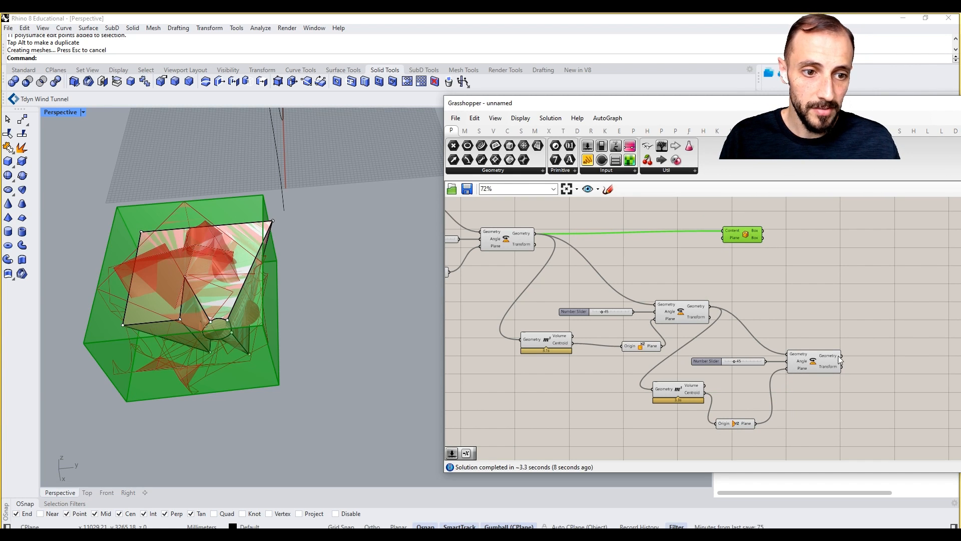
left_click_drag(832, 339, 799, 243)
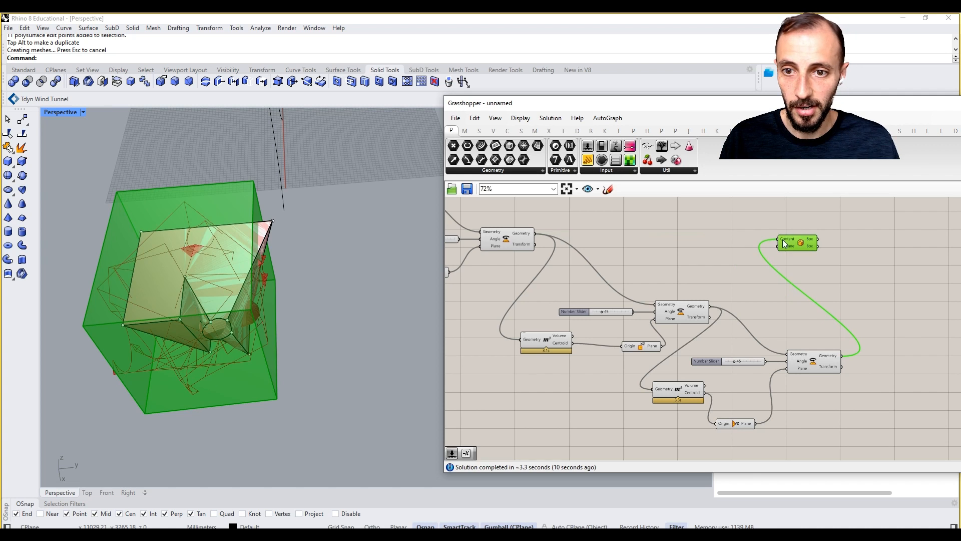
left_click(713, 285)
scroll(714, 285, "down", 3)
left_click(822, 237)
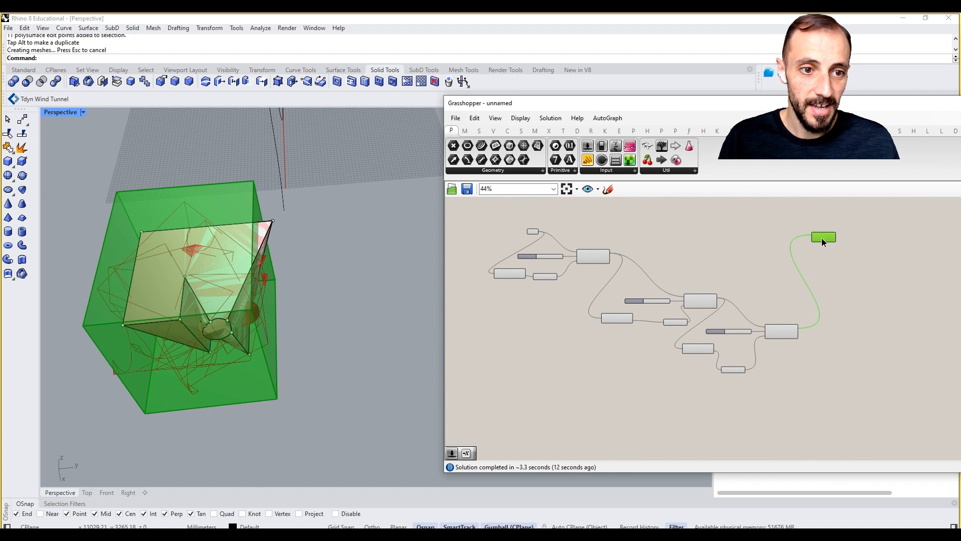
Turn off the preview of all components except the Bounding Box
left_click_drag(797, 220, 499, 396)
left_click_drag(697, 302, 668, 267)
right_click_drag(625, 245, 648, 276)
right_click(664, 254)
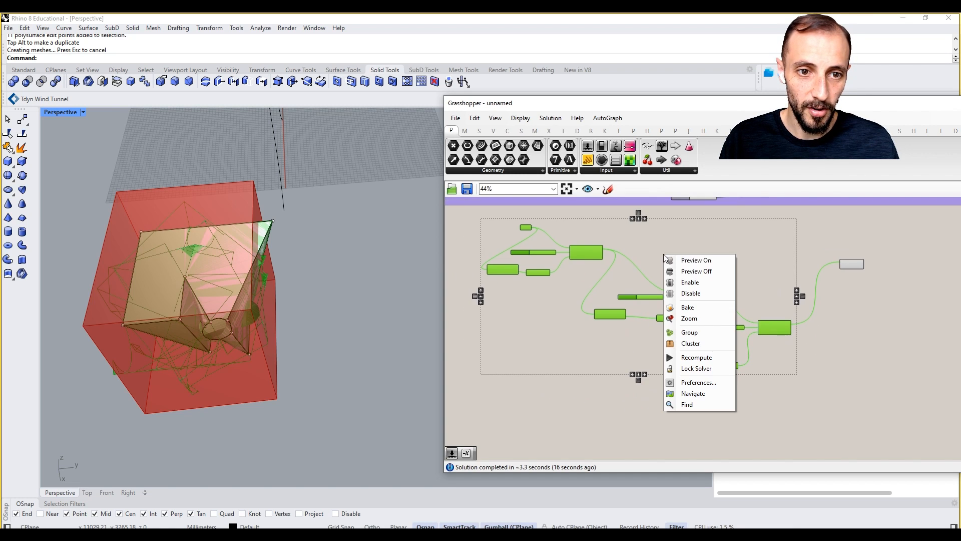
left_click(688, 272)
left_click(560, 230)
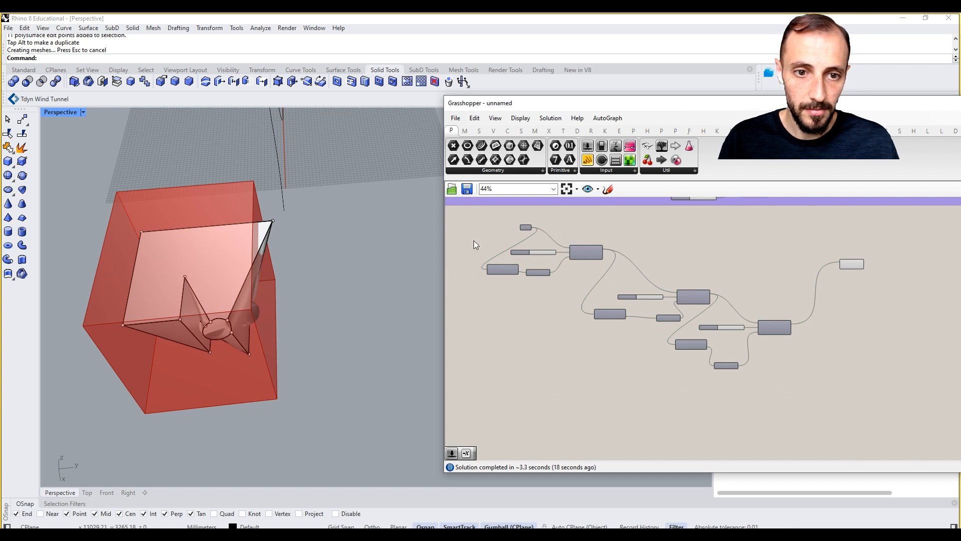
Hide the original closed polysurface in the Rhino viewport
left_click(244, 251)
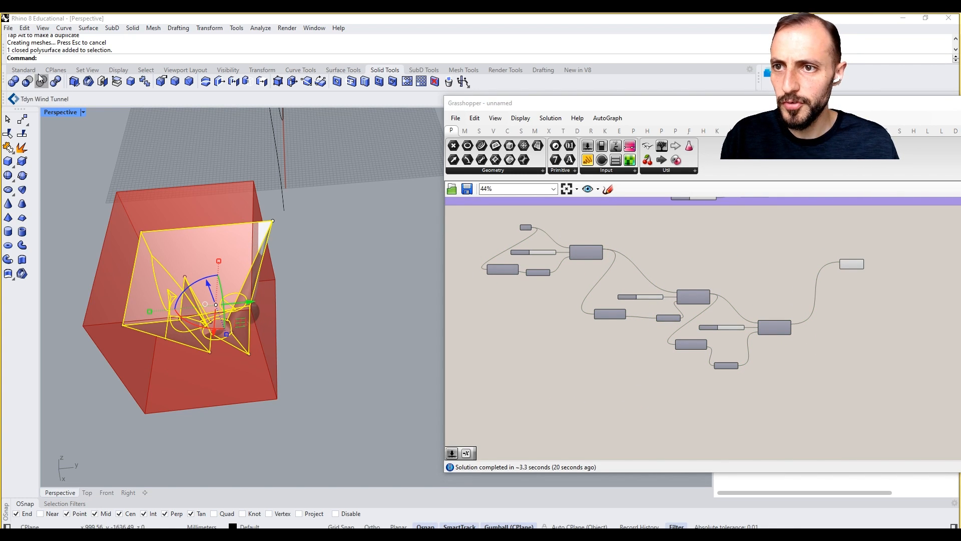
left_click(24, 69)
left_click(306, 83)
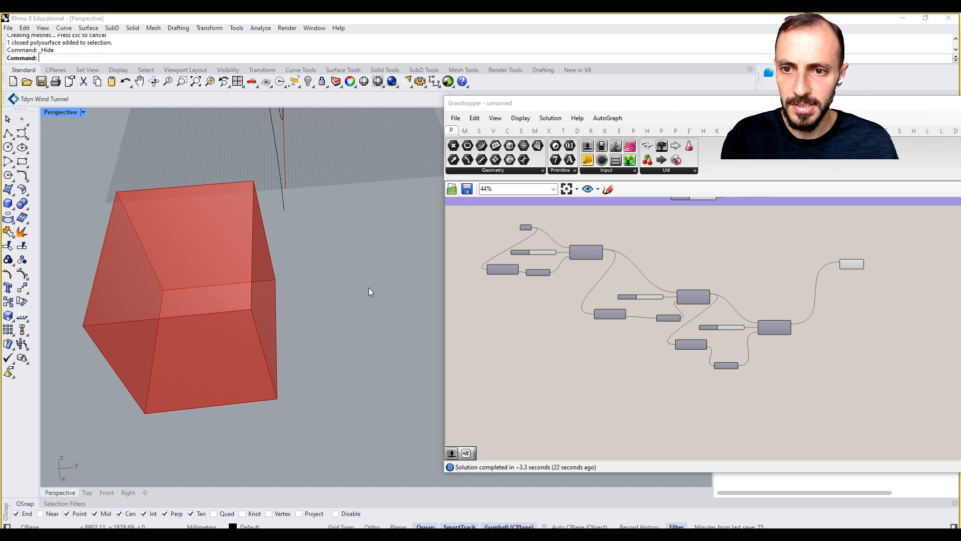
Turn the preview of the third Rotate component back on
scroll(873, 312, "up", 4)
left_click(702, 336)
right_click(711, 287)
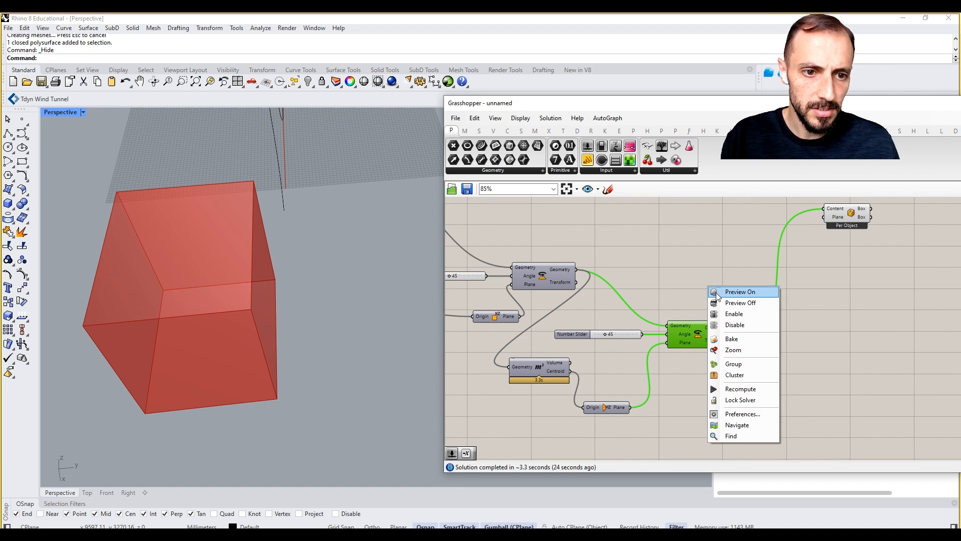
left_click(739, 291)
left_click(815, 310)
right_click_drag(821, 274, 797, 315)
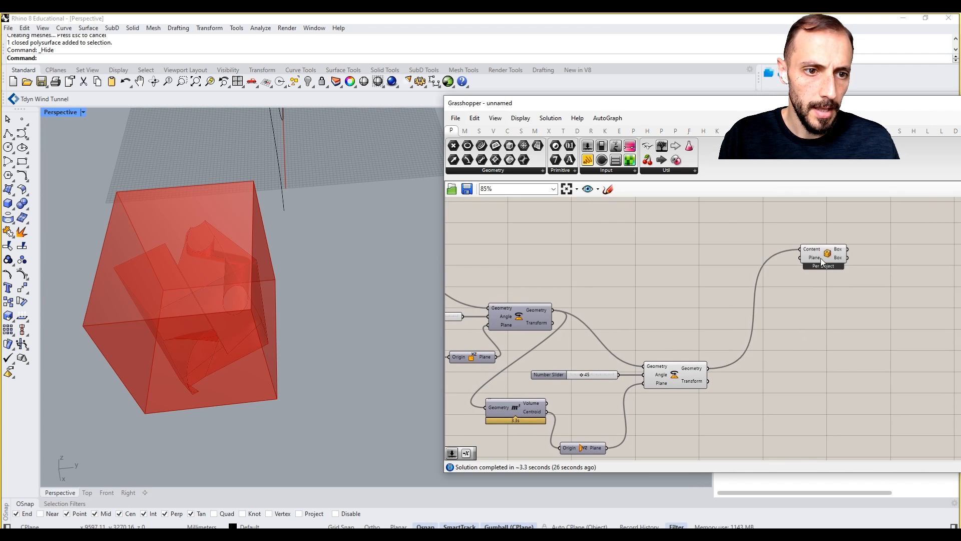
Move the Bounding Box next to the third Rotate and add a Brep Wireframe component fed by its Box output
left_click_drag(821, 257, 786, 371)
double_click(785, 370)
type("wiref")
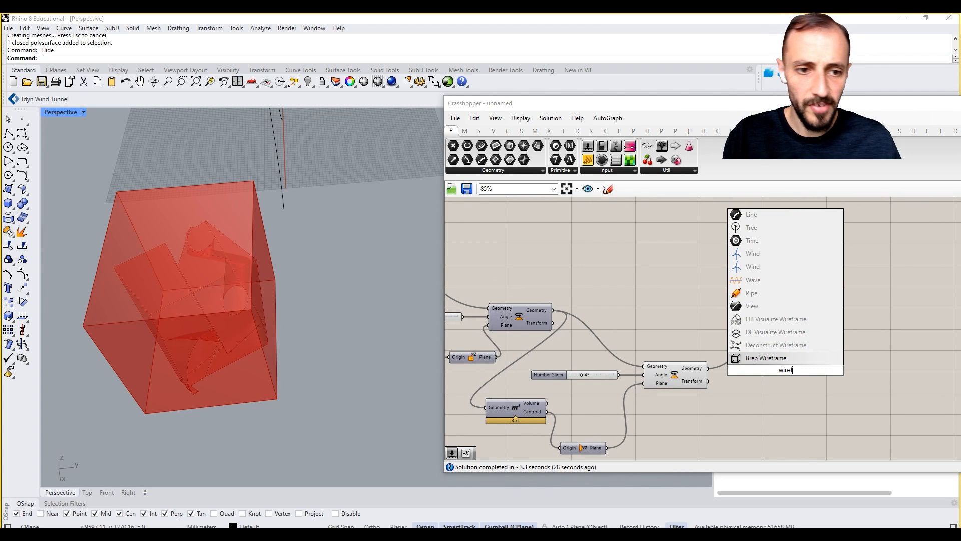
left_click(780, 360)
left_click_drag(812, 343, 845, 337)
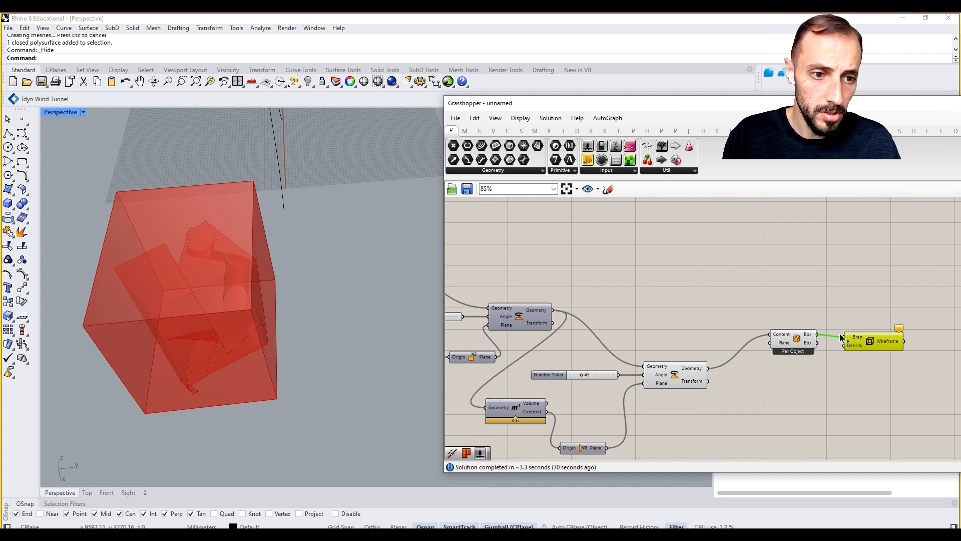
Turn off the Bounding Box's preview and align the Brep Wireframe component beside it
left_click(812, 340)
right_click(785, 282)
left_click(795, 299)
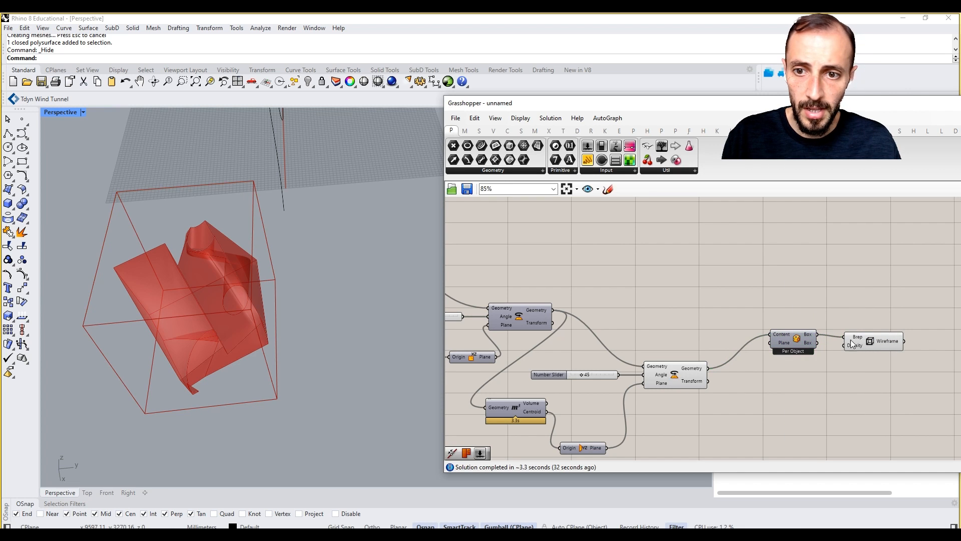
left_click_drag(872, 346, 866, 337)
left_click(831, 303)
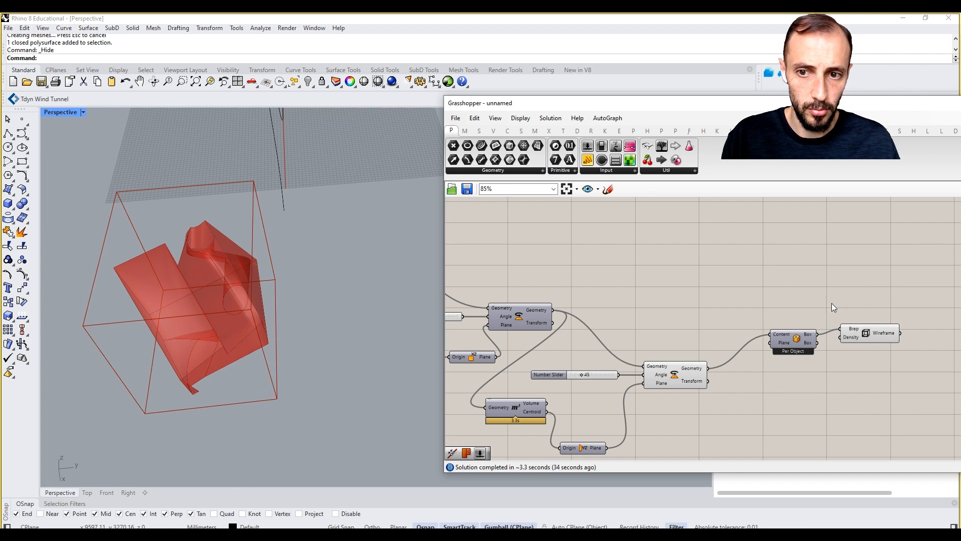
Set the second Rotate's angle slider to 60 and view the rotated solid in its box from another angle
right_click_drag(348, 325, 300, 293)
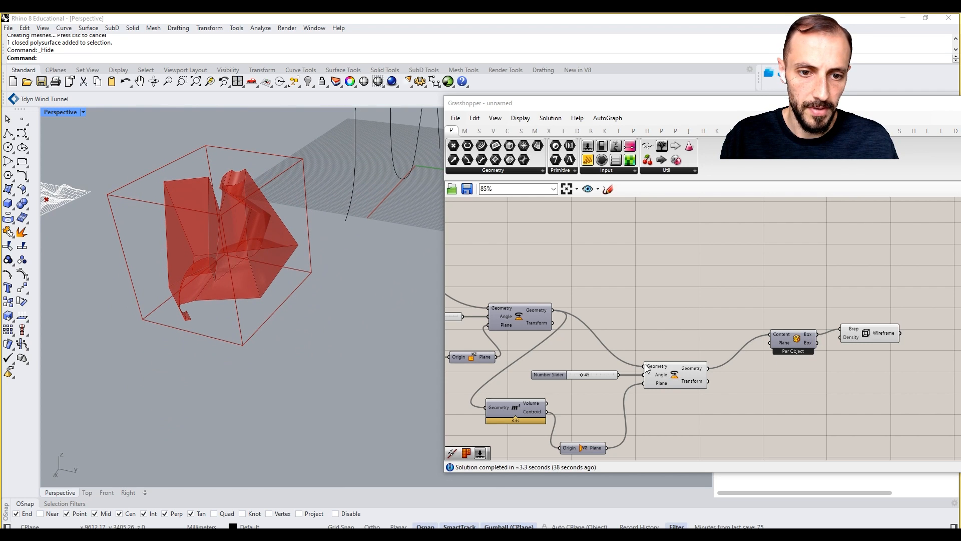
right_click_drag(646, 368, 743, 364)
right_click_drag(624, 353, 693, 367)
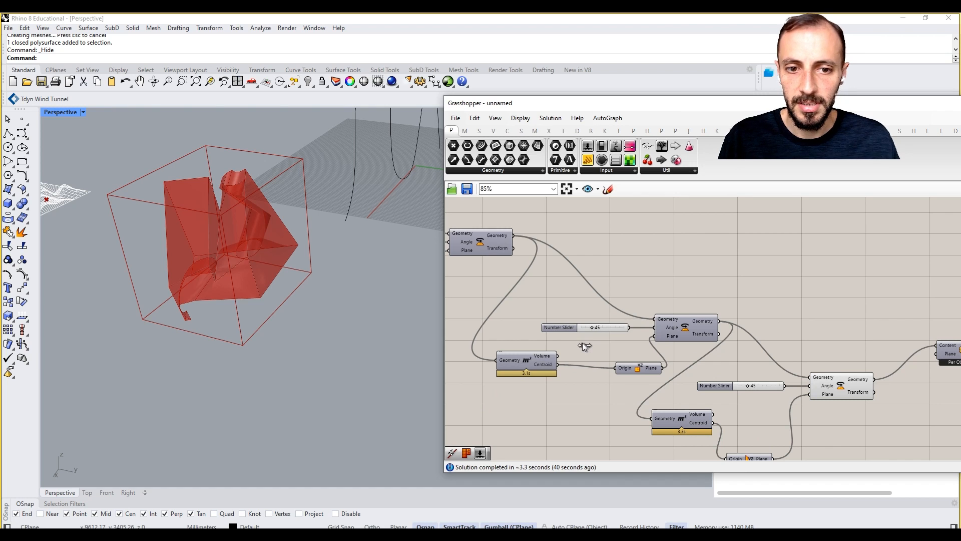
left_click_drag(580, 348, 585, 355)
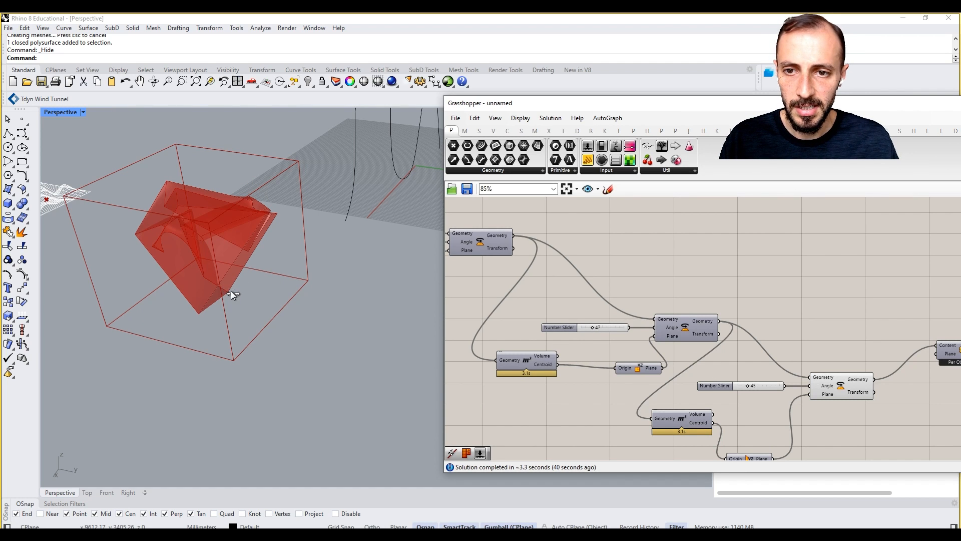
right_click_drag(243, 296, 295, 290)
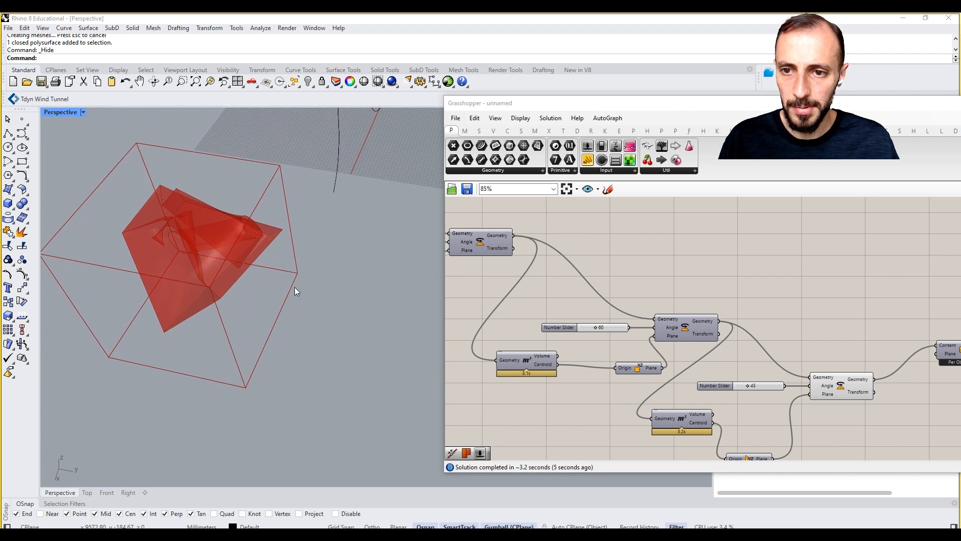
left_click(313, 85)
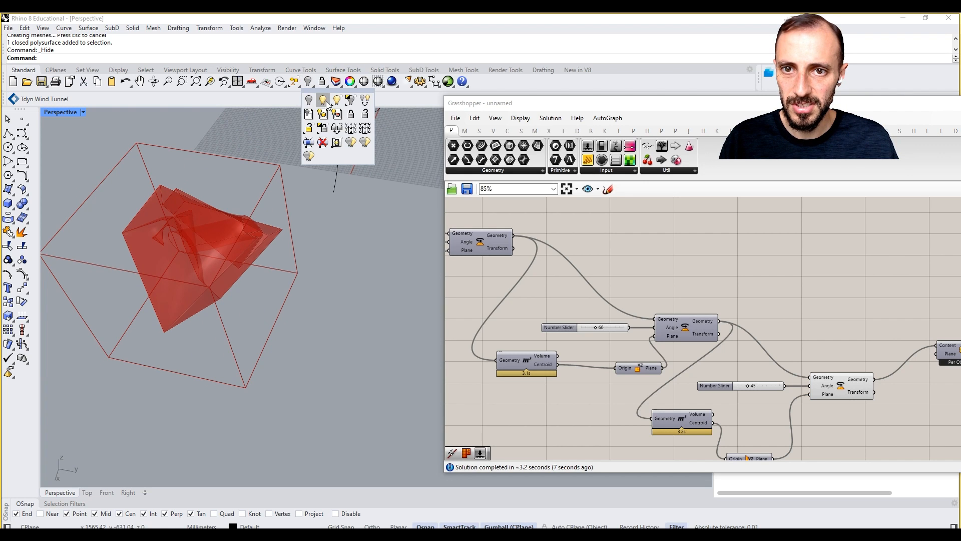
left_click(331, 108)
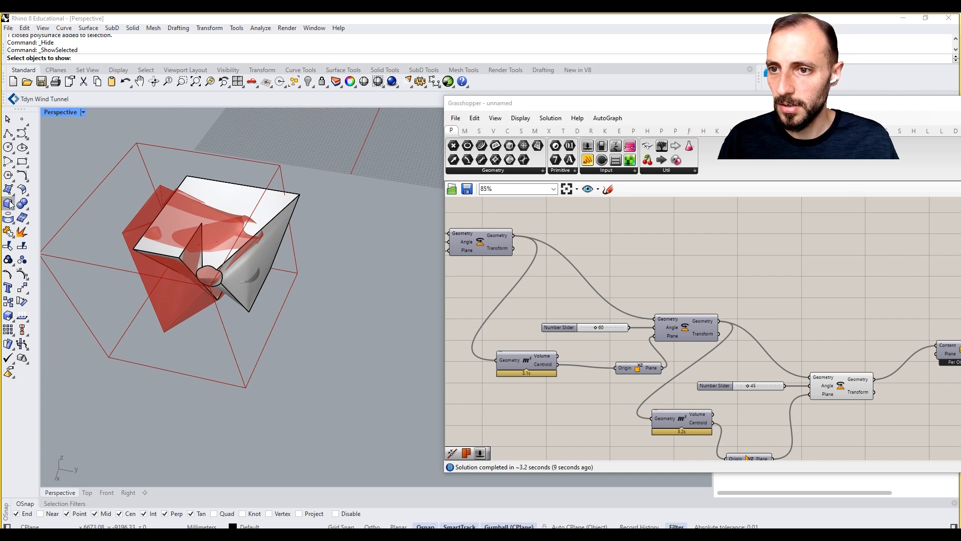
key("ctrl+z")
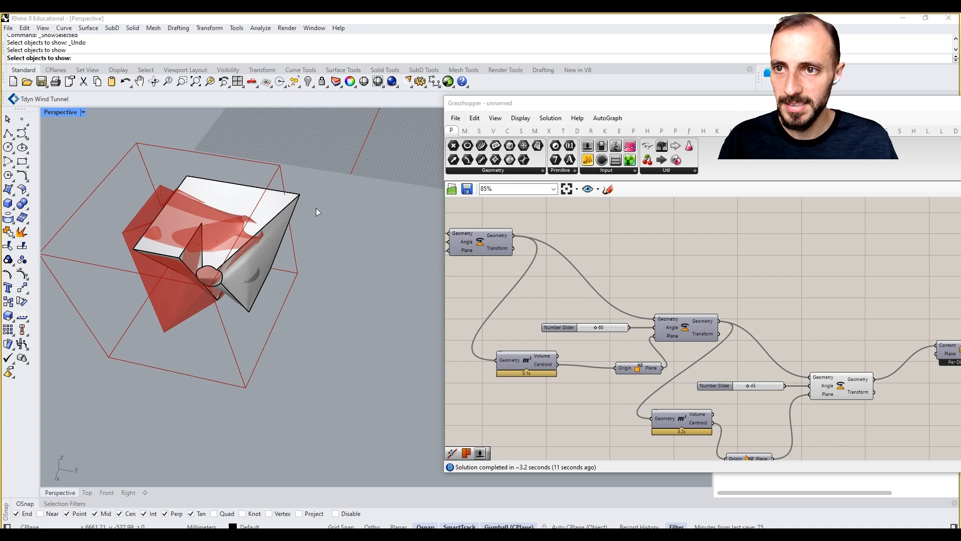
key("Escape")
Model a box with a rectangular base on the ground plane beside the rotated solid
left_click(8, 203)
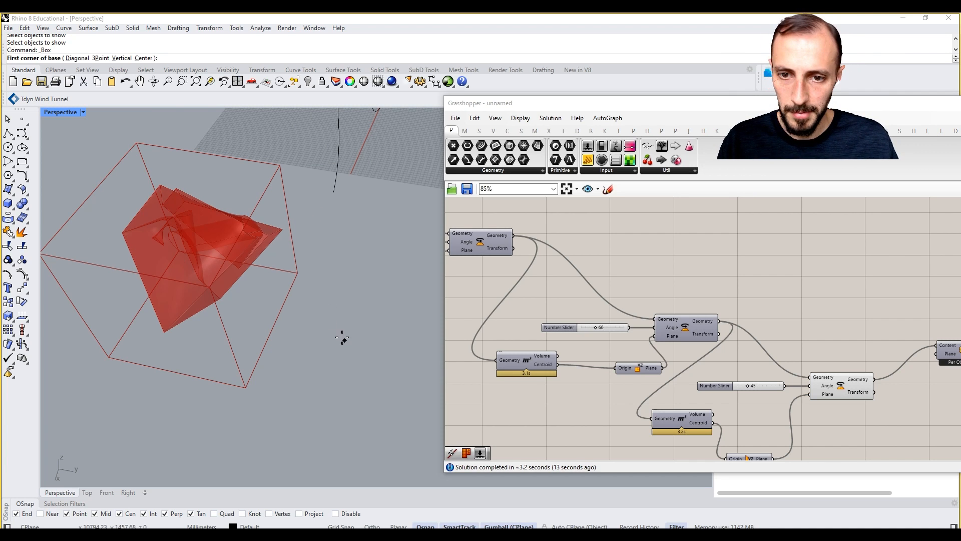
left_click(333, 324)
right_click_drag(371, 432, 311, 392, "shift")
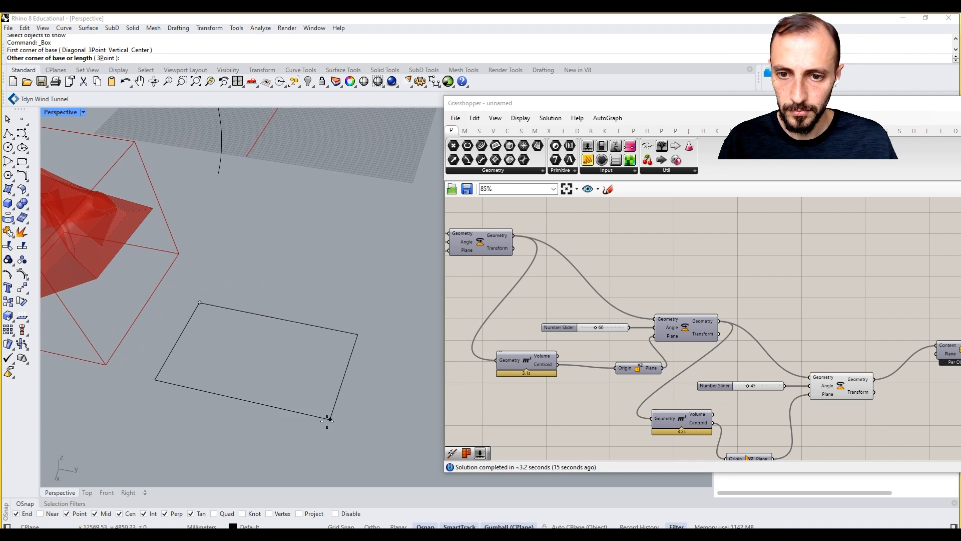
left_click(328, 418)
left_click(347, 343)
mouse_move(347, 343)
right_mouse_down("shift")
mouse_move(321, 354)
mouse_move(366, 343)
right_mouse_up("shift")
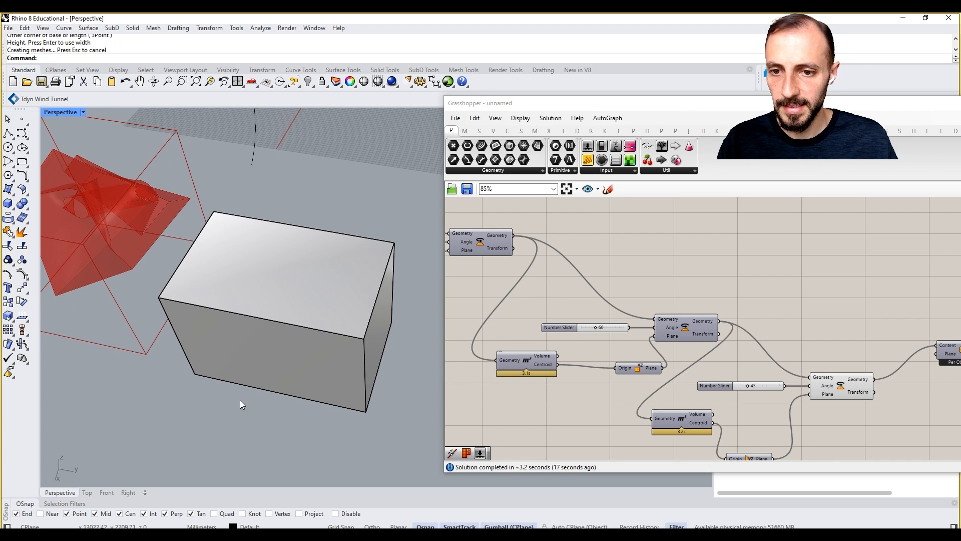
Model a second, narrower box that overlaps the far end of the first box
right_click(261, 413)
left_click(292, 423)
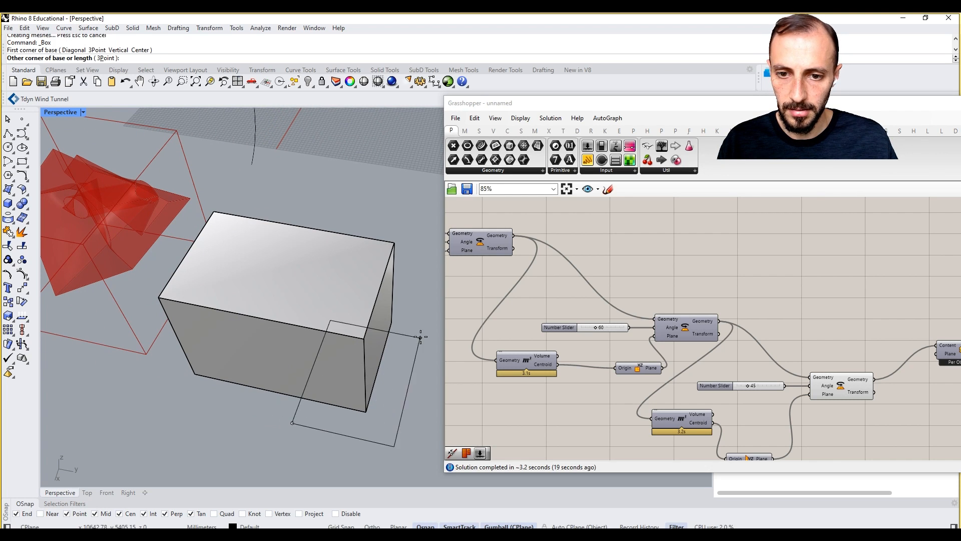
left_click(403, 358)
left_click(422, 244)
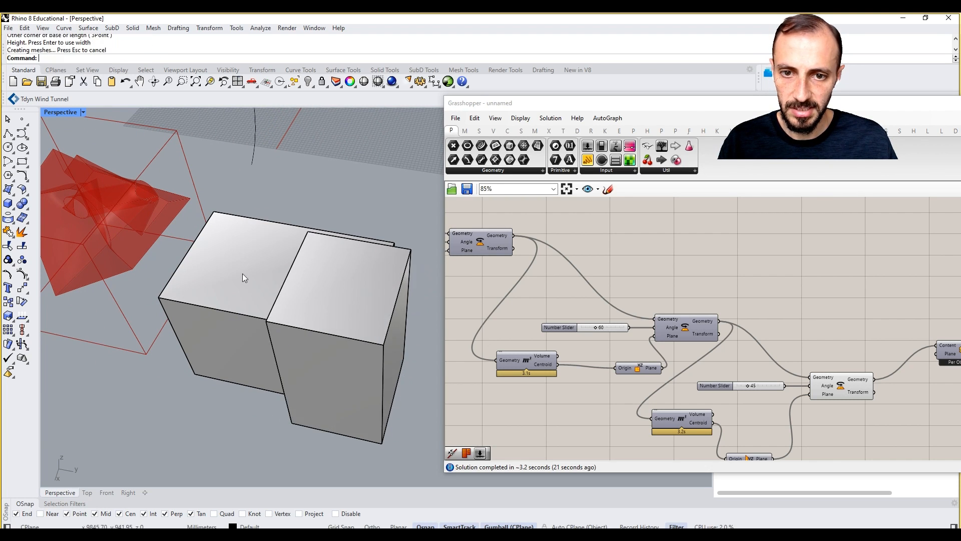
mouse_move(243, 275)
right_mouse_down()
mouse_move(344, 256)
mouse_move(249, 280)
right_mouse_up()
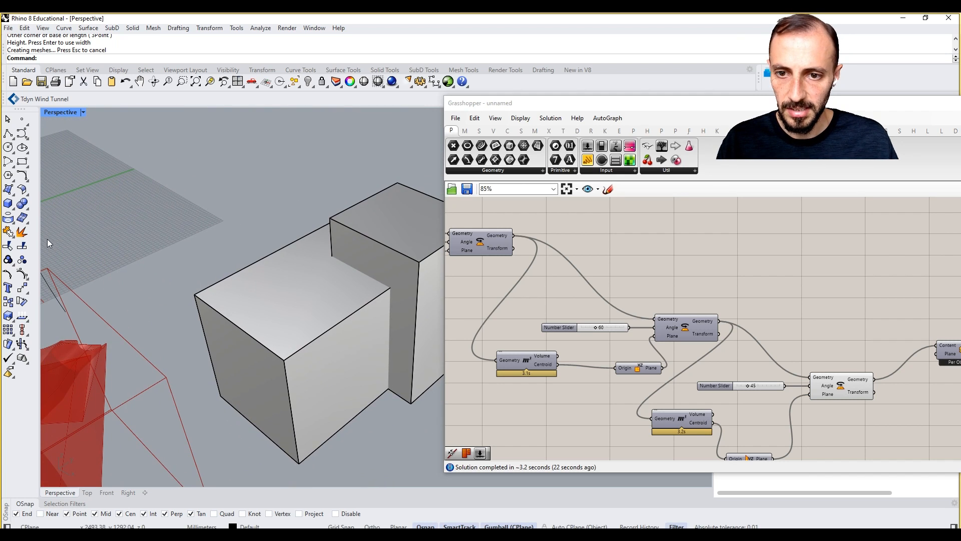
Create a sphere by its diameter next to the first box
left_click(13, 208)
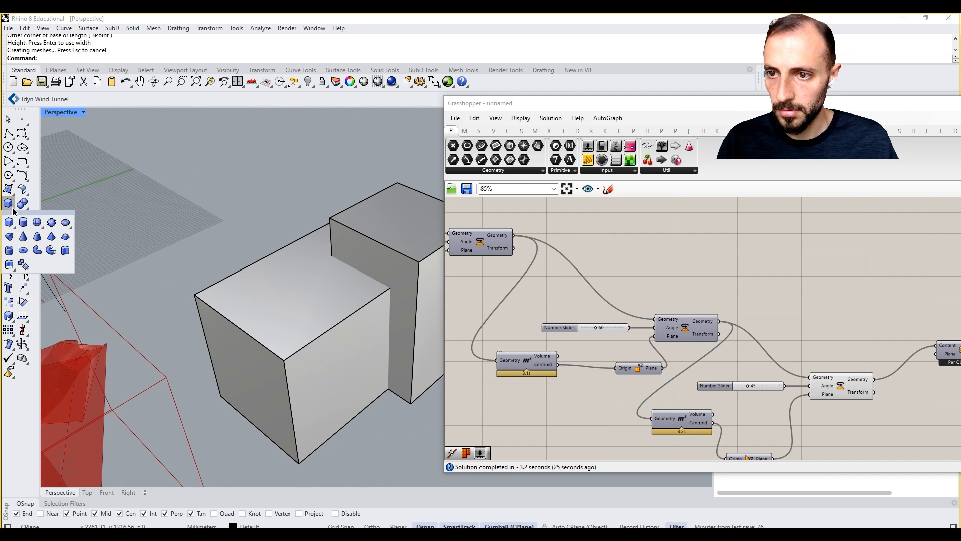
left_click(51, 223)
left_click(196, 276)
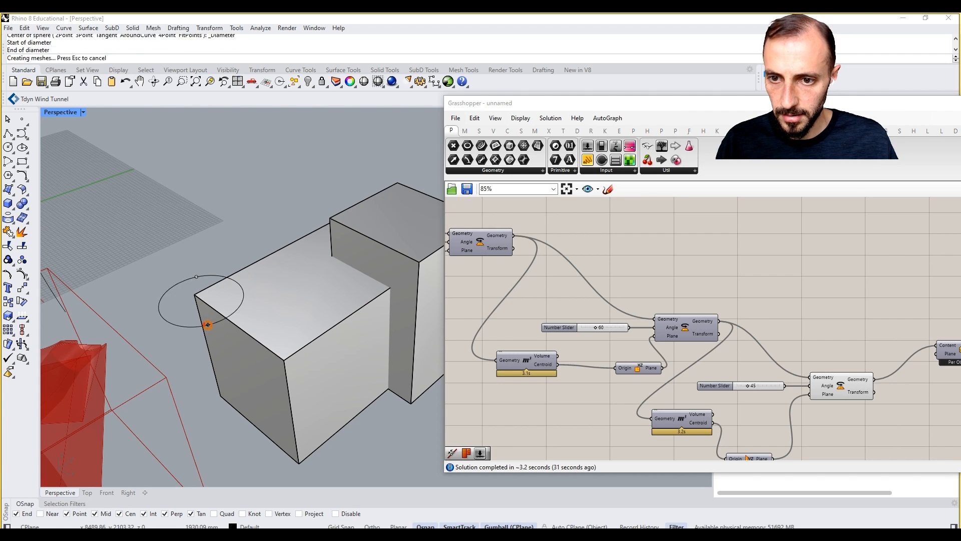
left_click(236, 329)
right_click_drag(236, 329, 242, 302)
Move the sphere so it overlaps the upper edge of the first box's free end face
left_click(209, 369)
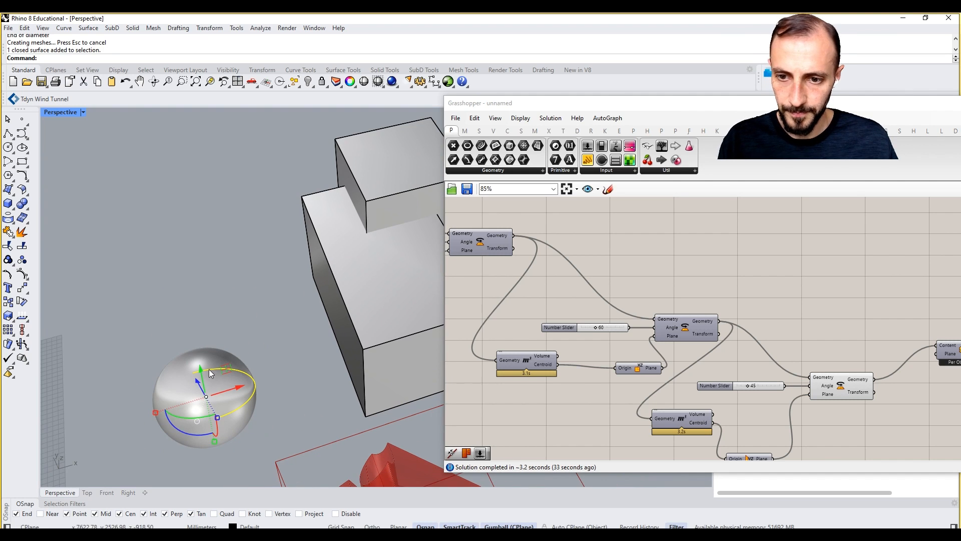
type("m")
key("Return")
left_click(193, 370)
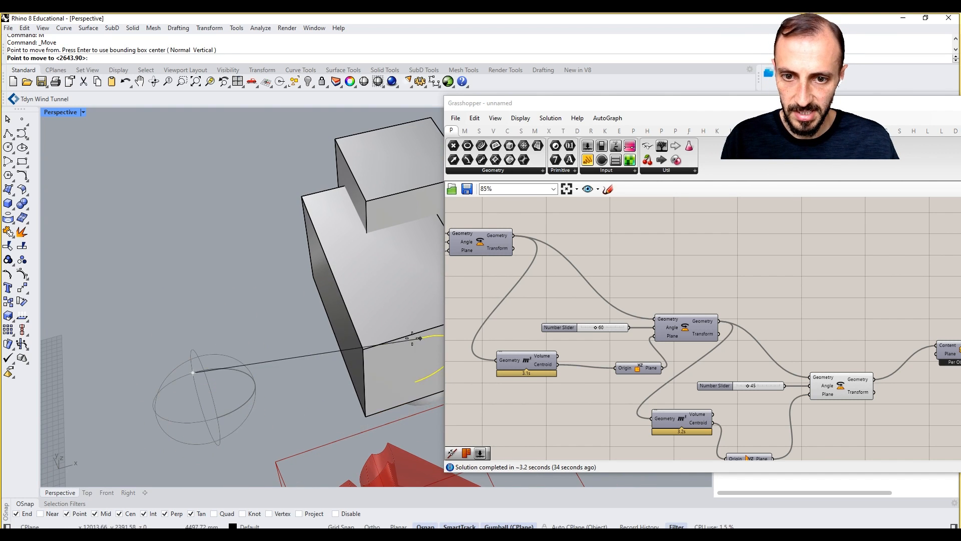
left_click(362, 349)
right_click_drag(363, 349, 209, 263)
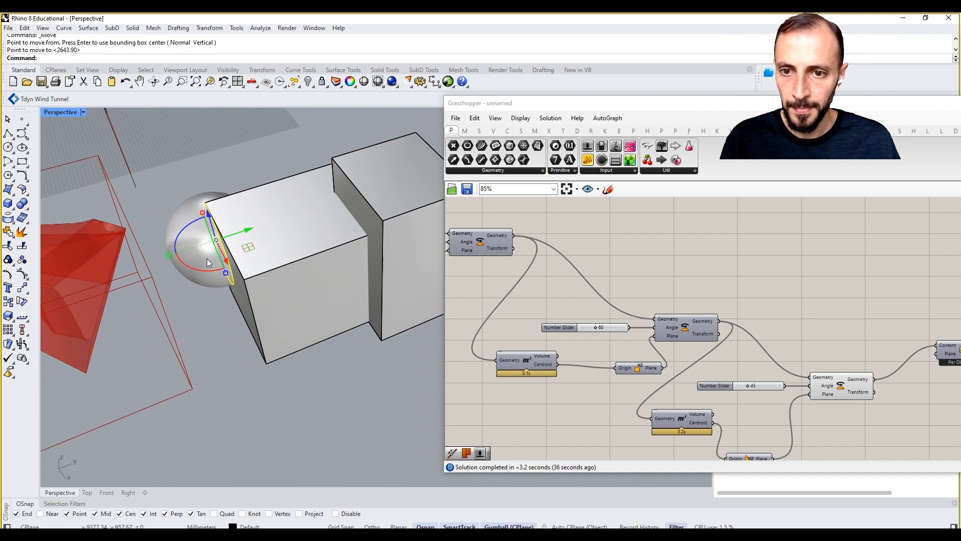
Create a five-sided inscribed pyramid centred on the lower corner of the first box
left_click(14, 208)
left_click(53, 235)
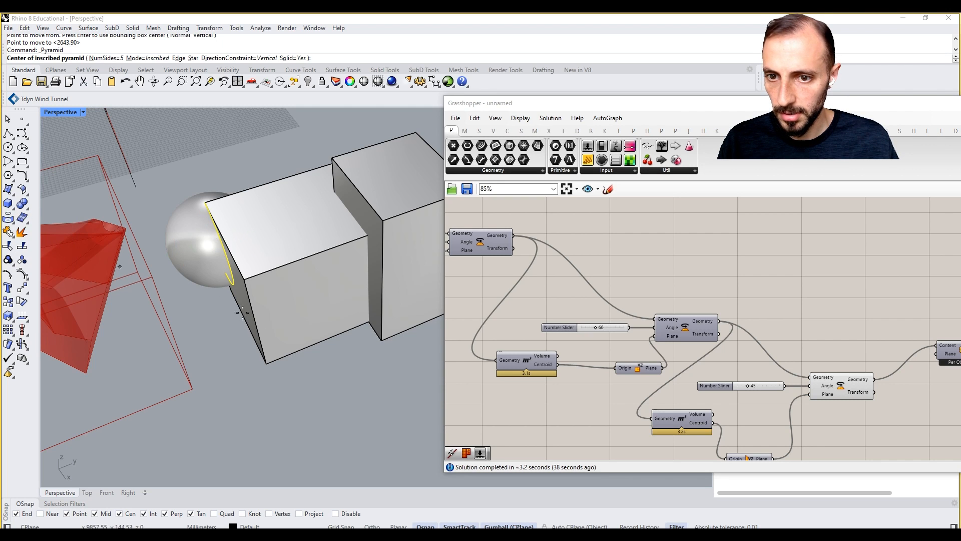
left_click(266, 363)
left_click(301, 334)
left_click(300, 274)
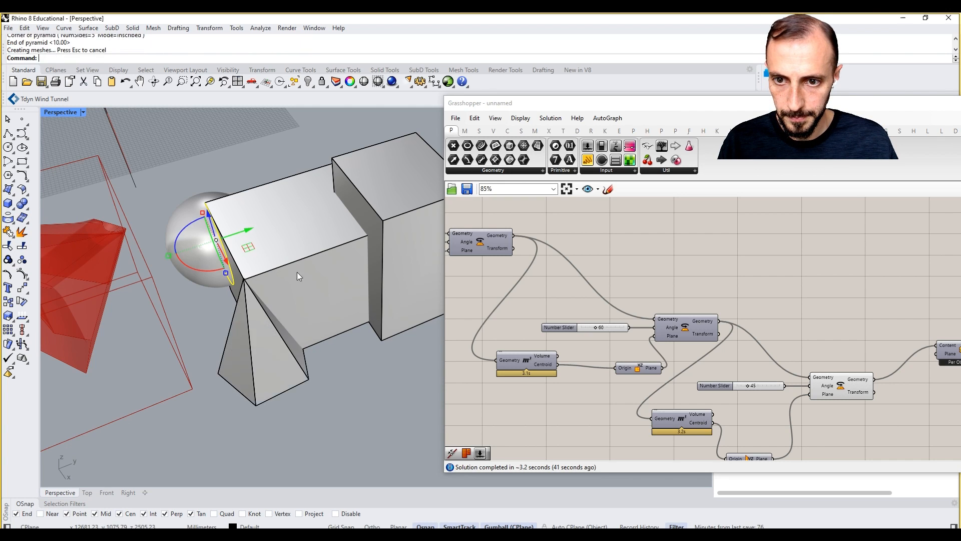
Move the pyramid inside the first box and stretch its height so it pierces the box's top face
left_click(272, 354)
left_click_drag(278, 315, 302, 260)
left_click(296, 293)
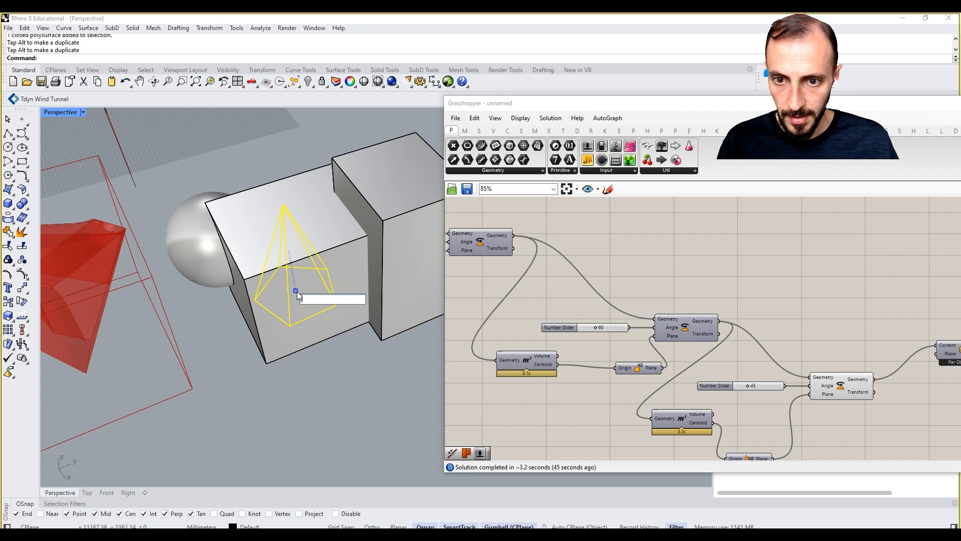
left_click_drag(295, 293, 302, 311)
left_click(314, 355)
right_click_drag(314, 356, 318, 332)
Subtract the pyramid from the first box with BooleanDifference
type("Diff")
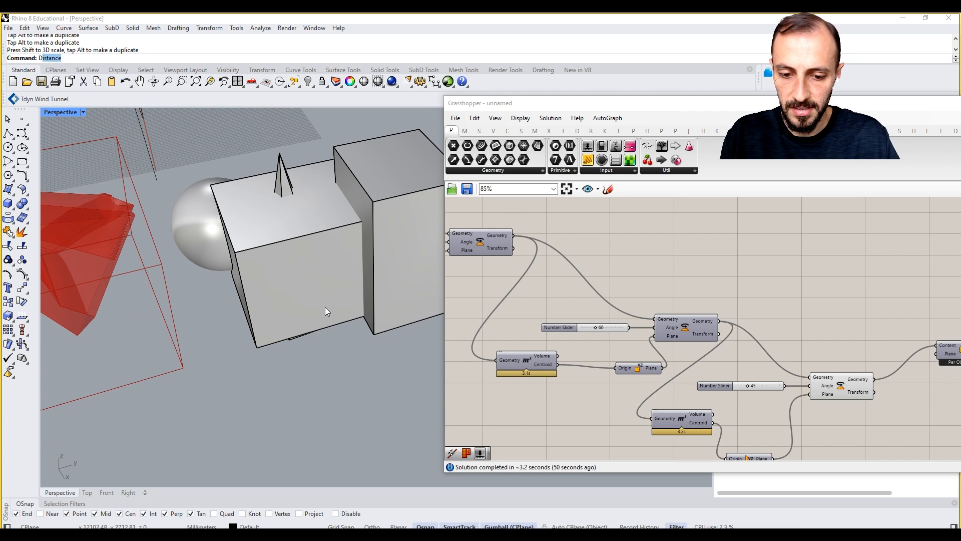
left_click(60, 76)
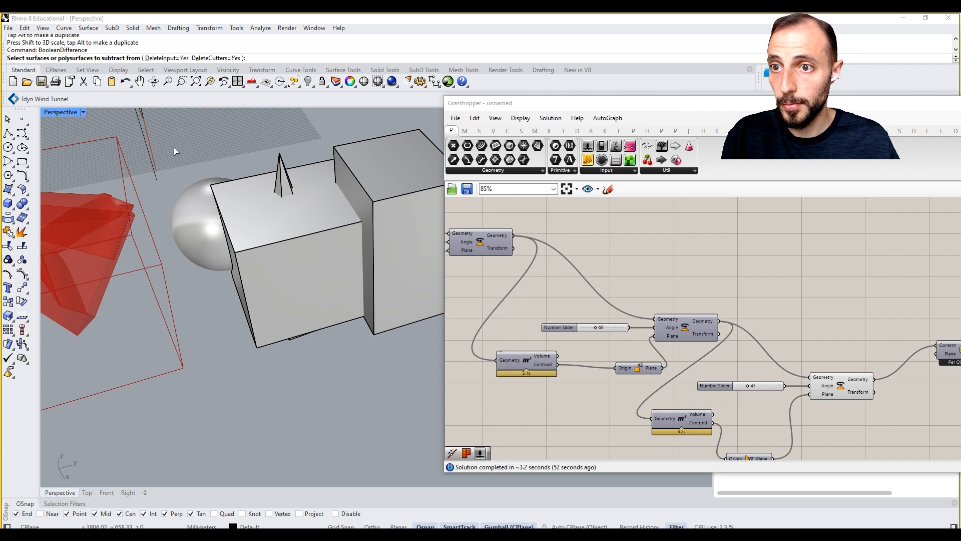
left_click(264, 250)
key("Return")
left_click(281, 179)
key("Return")
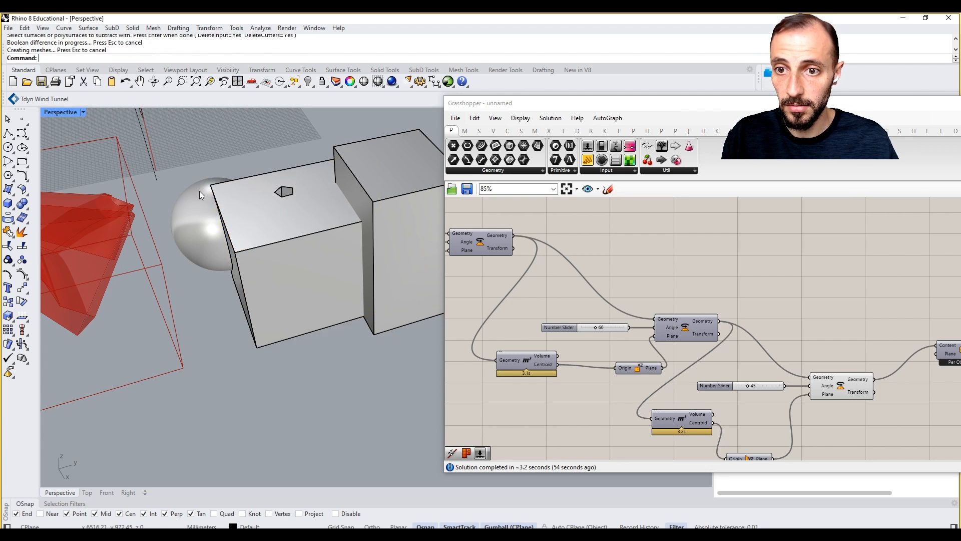
Subtract the second box and the sphere from the first box with a Boolean difference
left_click(252, 201)
key("Return")
left_click(398, 152)
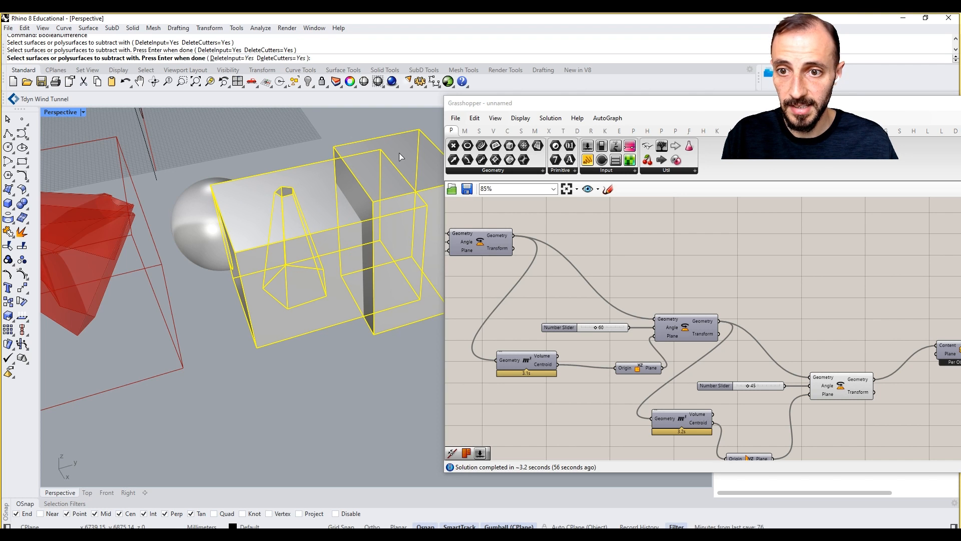
key("Return")
right_click_drag(331, 200, 240, 221)
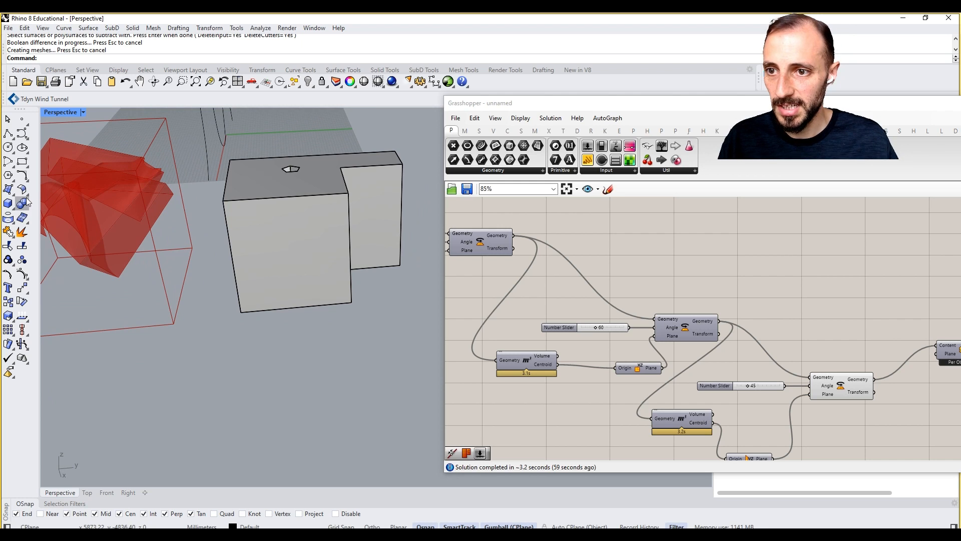
Create a wide, flattened ellipsoid centred on the lower corner of the notched block
left_click(12, 206)
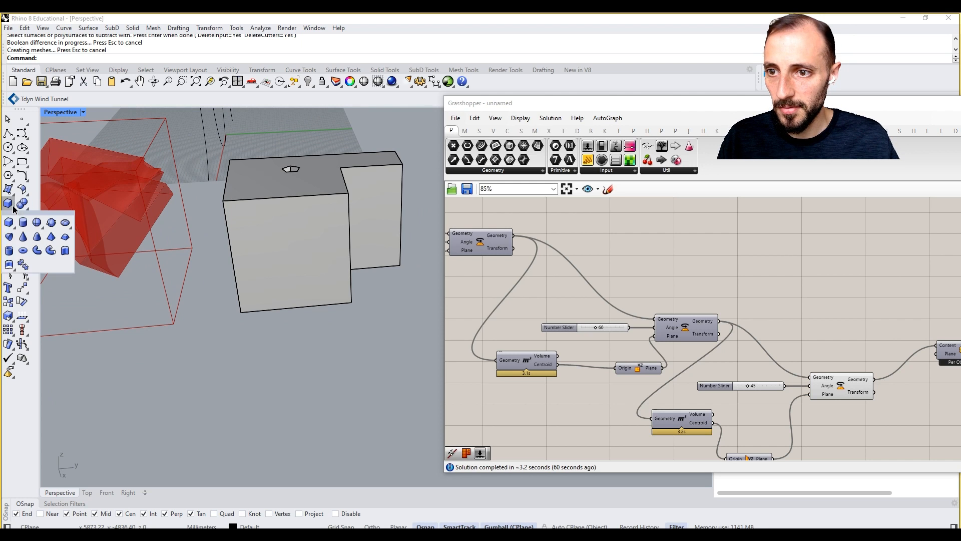
left_click(66, 223)
left_click(242, 315)
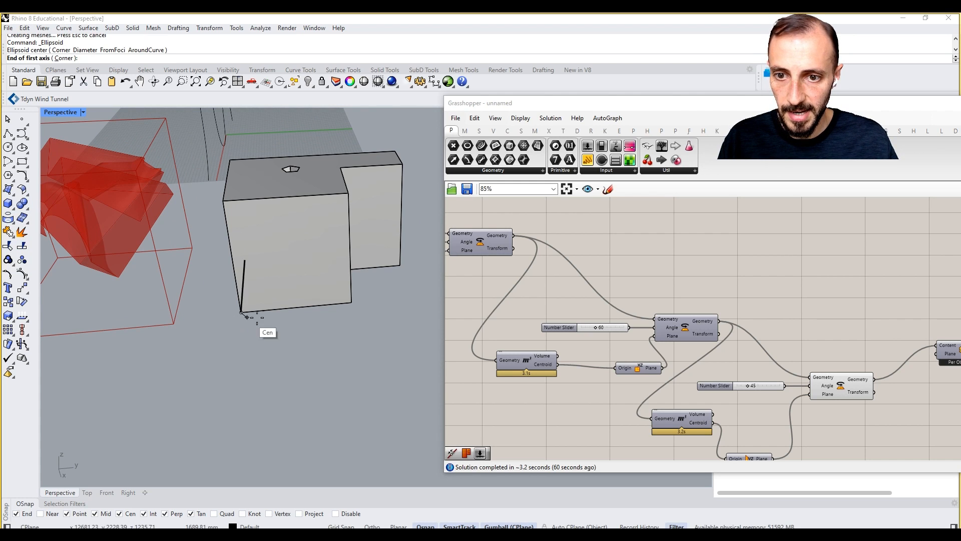
left_click(410, 298)
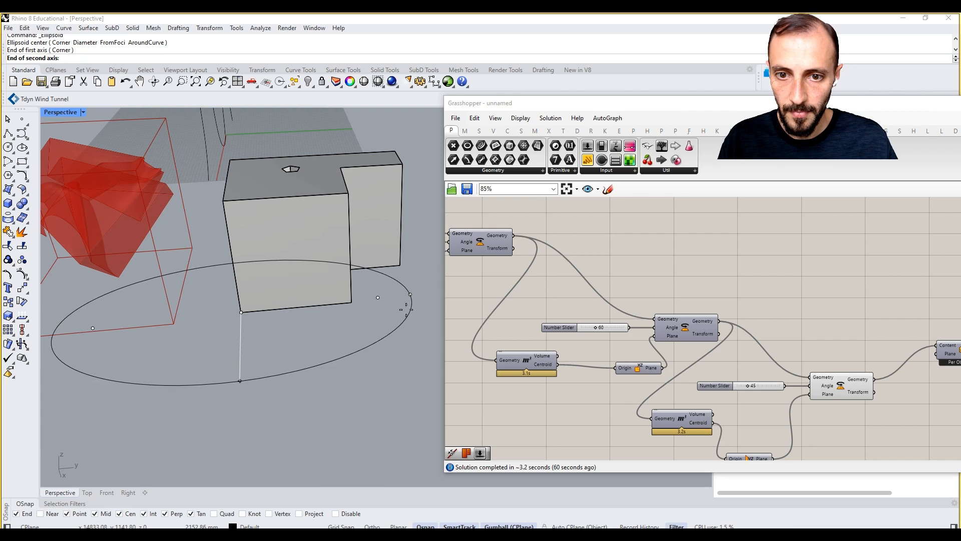
left_click(351, 302)
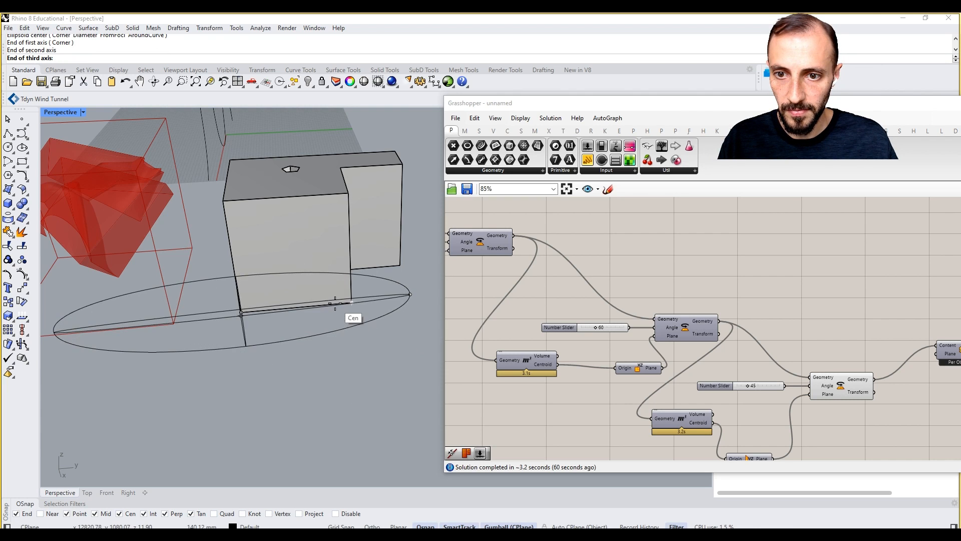
left_click(311, 256)
Move the ellipsoid sideways and upward so it passes through the notched block
left_click(241, 321)
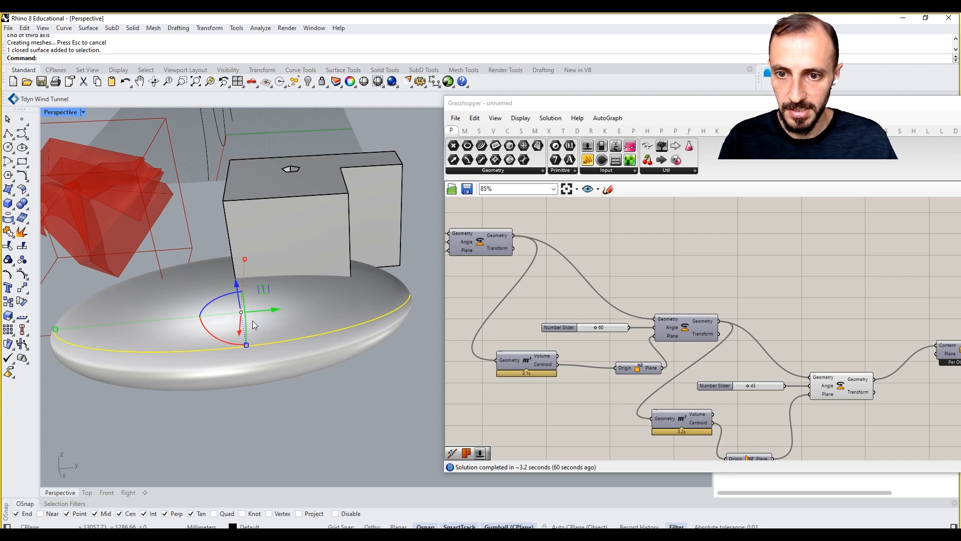
left_click_drag(253, 321, 314, 271)
left_click_drag(305, 227, 308, 201)
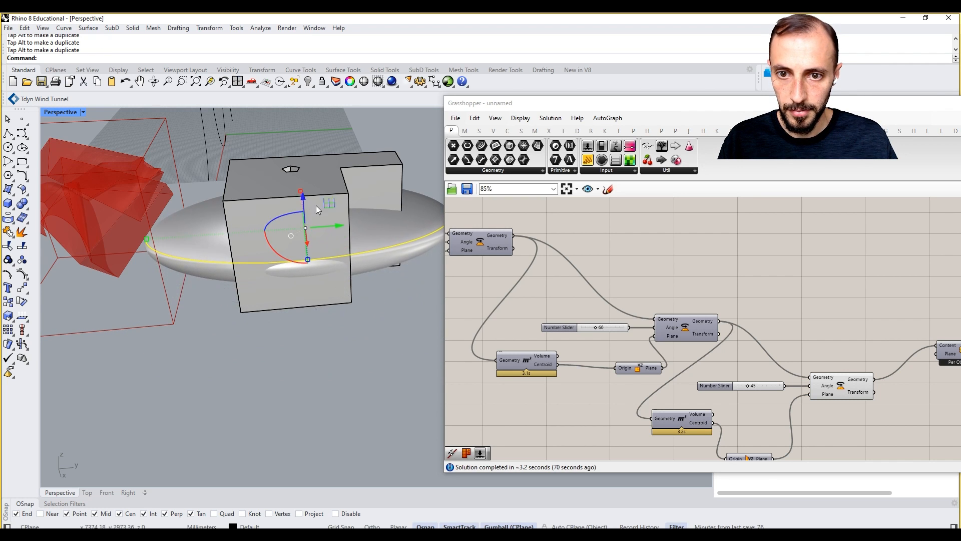
right_click_drag(316, 205, 159, 278)
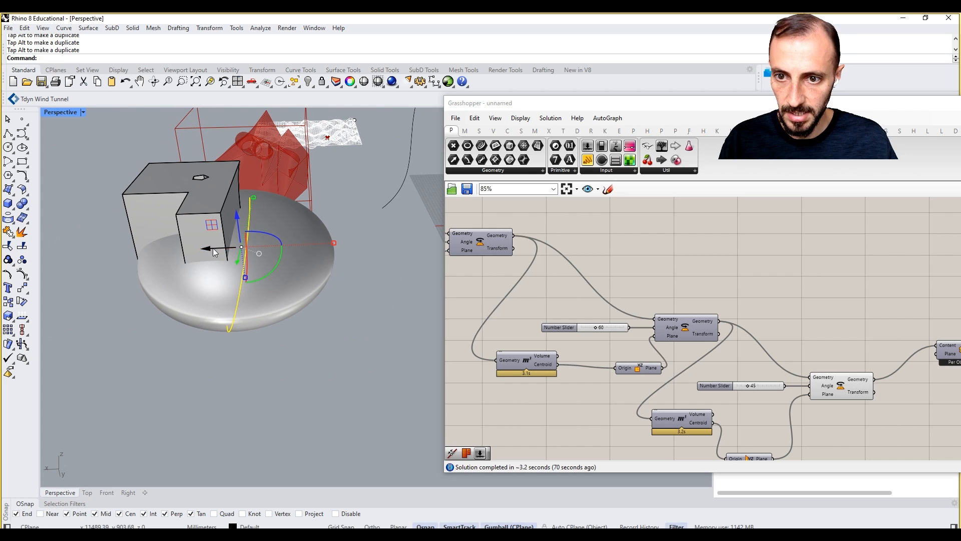
right_click_drag(214, 252, 367, 235)
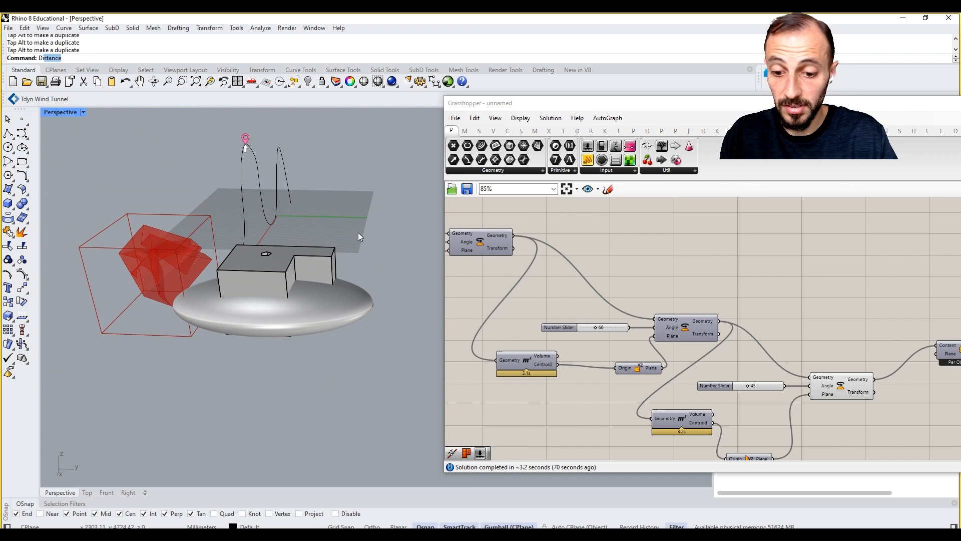
Try subtracting the ellipsoid from the notched block with BooleanDifference, and undo it
type("iffer")
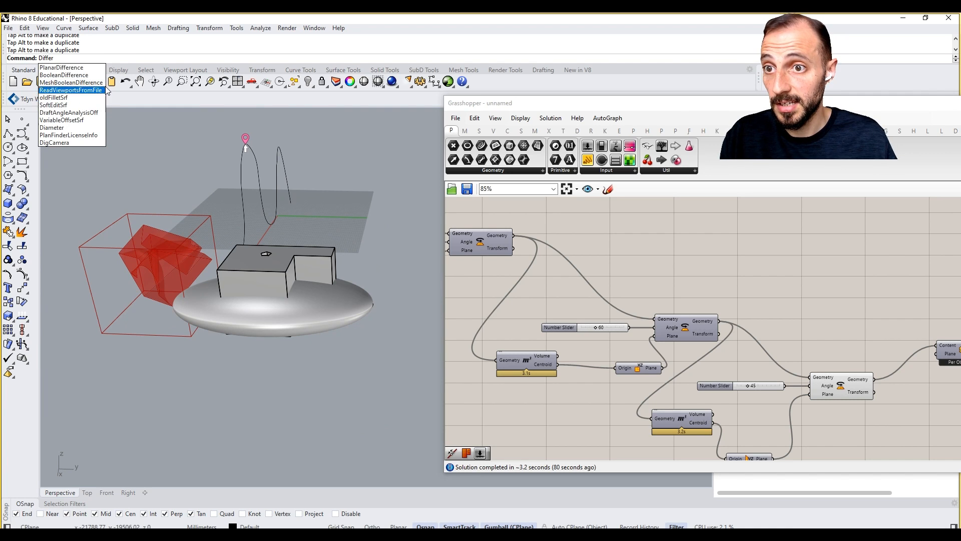
left_click(64, 75)
left_click(305, 248)
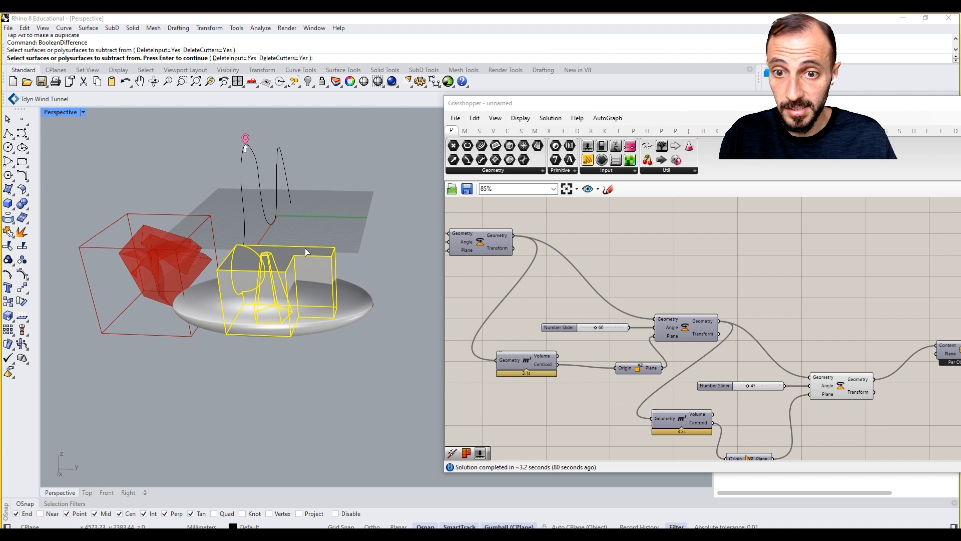
key("Return")
left_click(343, 299)
key("Return")
key("ctrl+z")
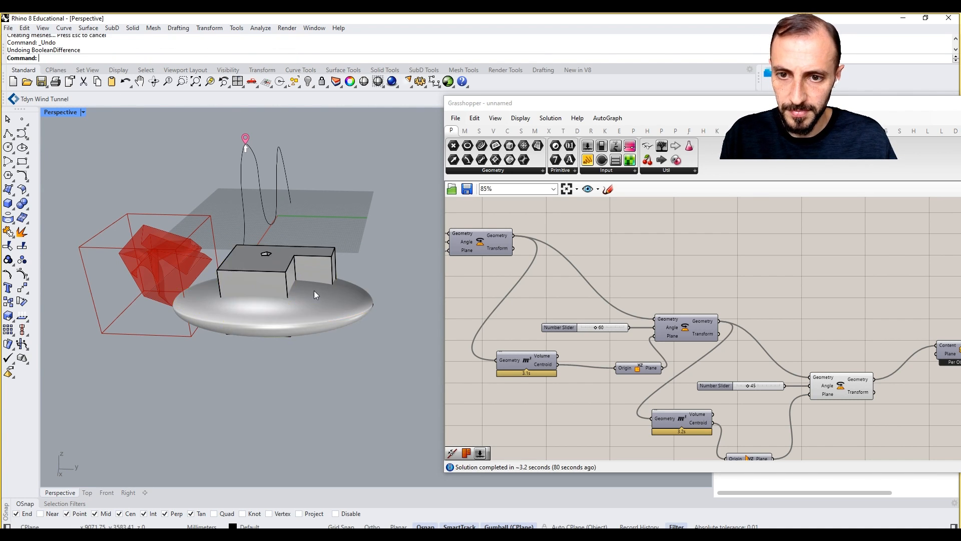
Scale the ellipsoid narrower along its X axis so it only crosses the middle of the notched block
right_click_drag(313, 291, 373, 337)
left_click(323, 307)
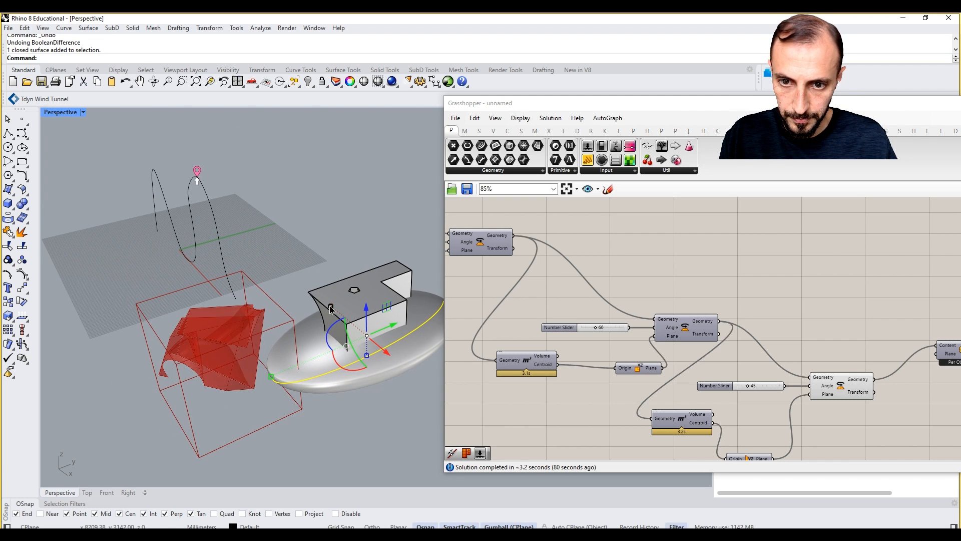
left_click_drag(330, 309, 343, 333)
right_click_drag(344, 332, 163, 219)
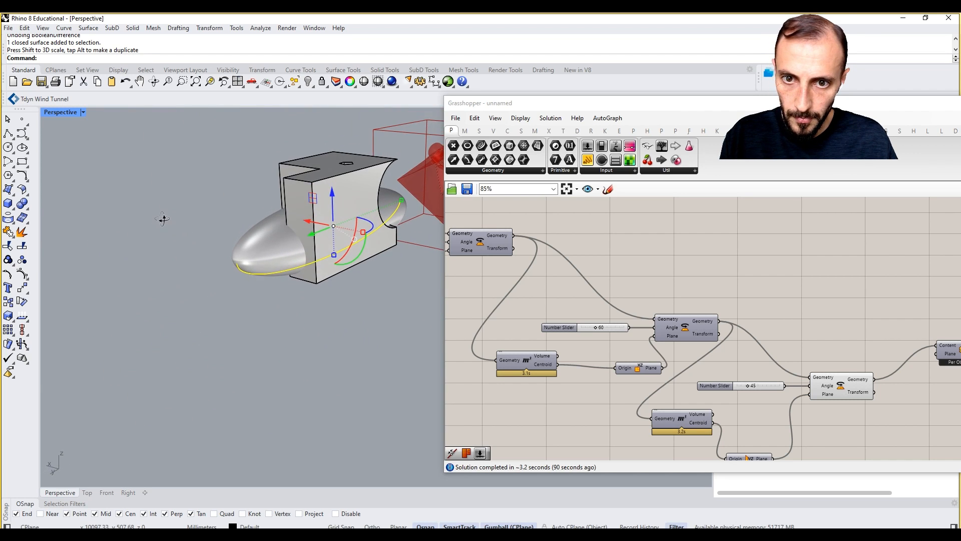
Subtract the narrowed ellipsoid from the notched block with BooleanDifference
left_click(224, 229)
right_click_drag(224, 229, 329, 270)
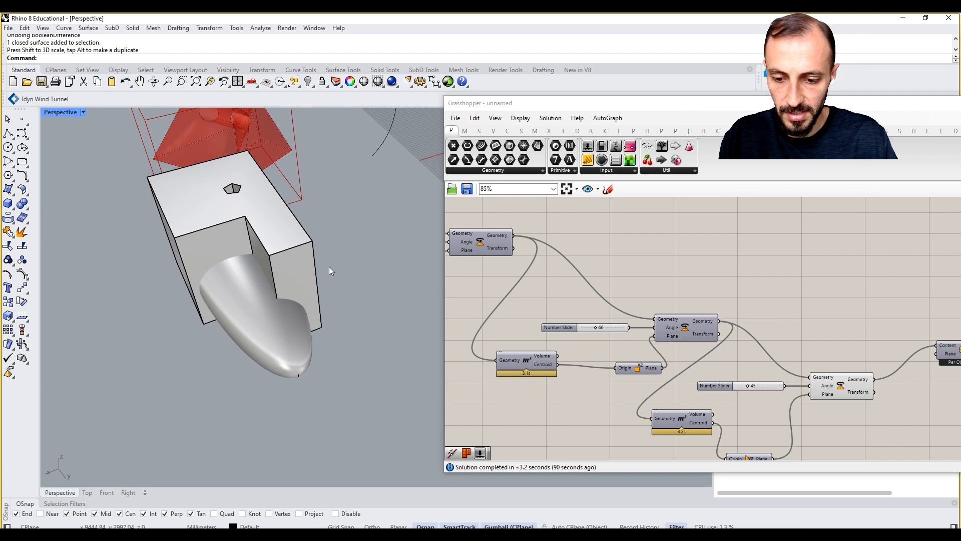
left_click(51, 79)
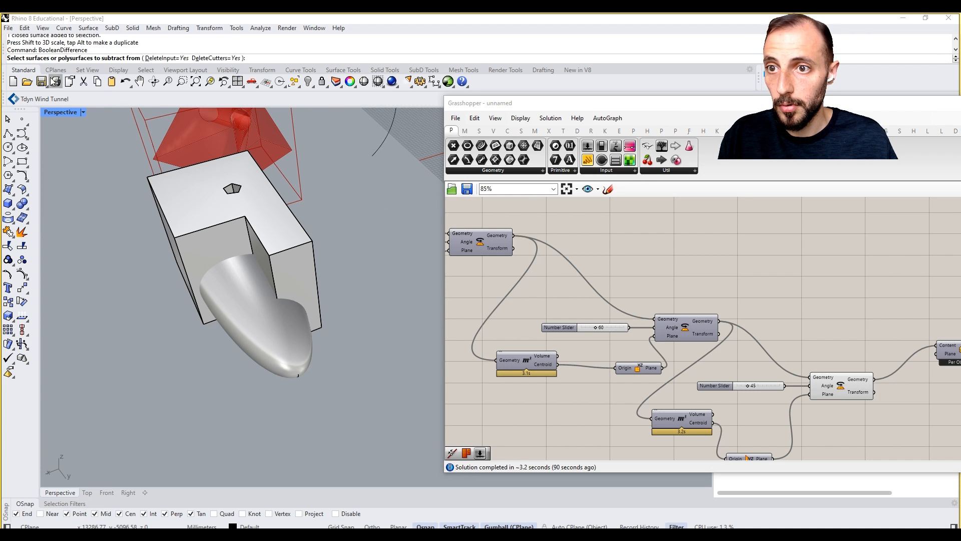
left_click(212, 214)
key("Return")
left_click(236, 326)
key("Return")
right_click_drag(237, 326, 320, 265)
Reference the cut solid in the Geometry parameter at the start of the rotation definition, and hide the original solid
left_click(310, 269)
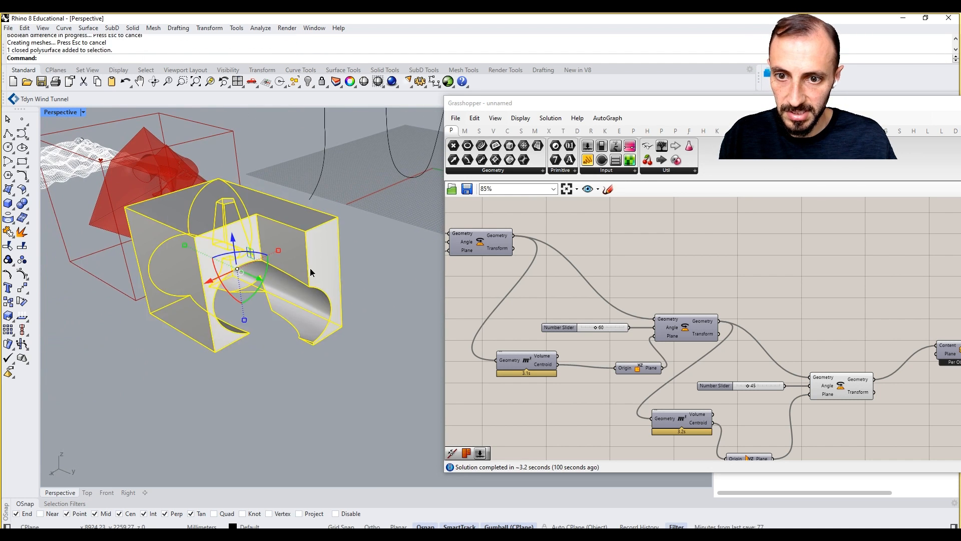
right_click_drag(514, 284, 811, 308)
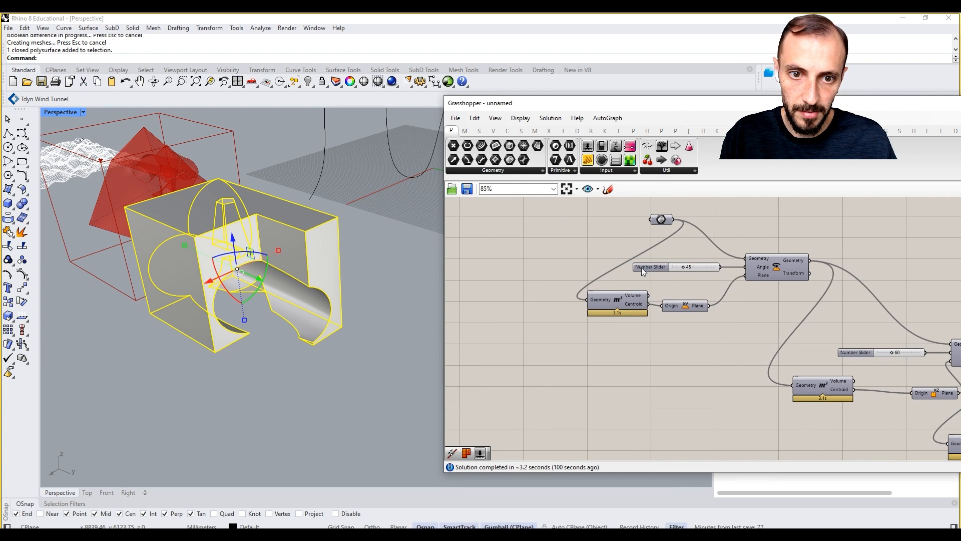
right_click(666, 222)
left_click(701, 346)
right_click_drag(195, 230, 309, 286)
left_click(305, 83)
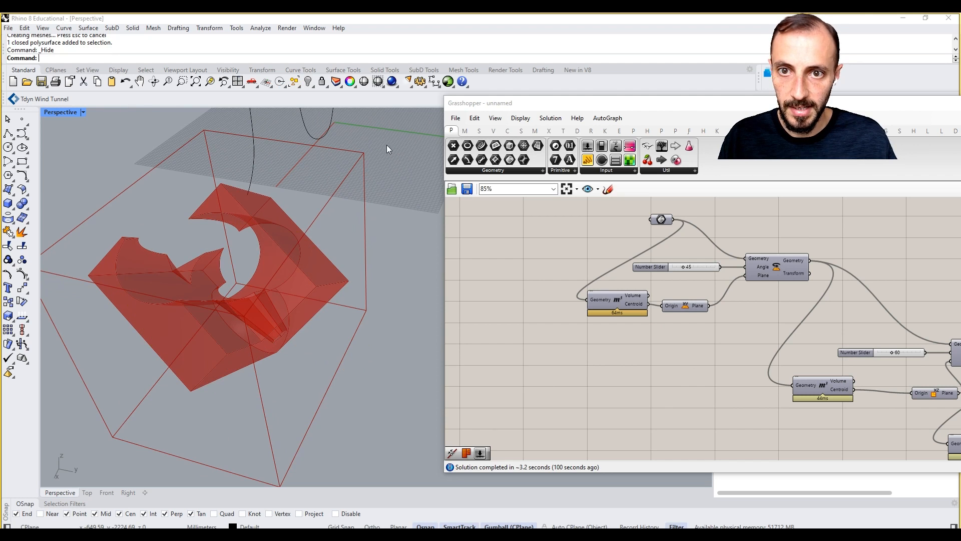
Set the first rotation angle slider to 51 and adjust the second one to test the rotated solid and its bounding box
left_click_drag(683, 268, 684, 267)
right_click_drag(408, 291, 225, 263)
right_click_drag(761, 330, 657, 326)
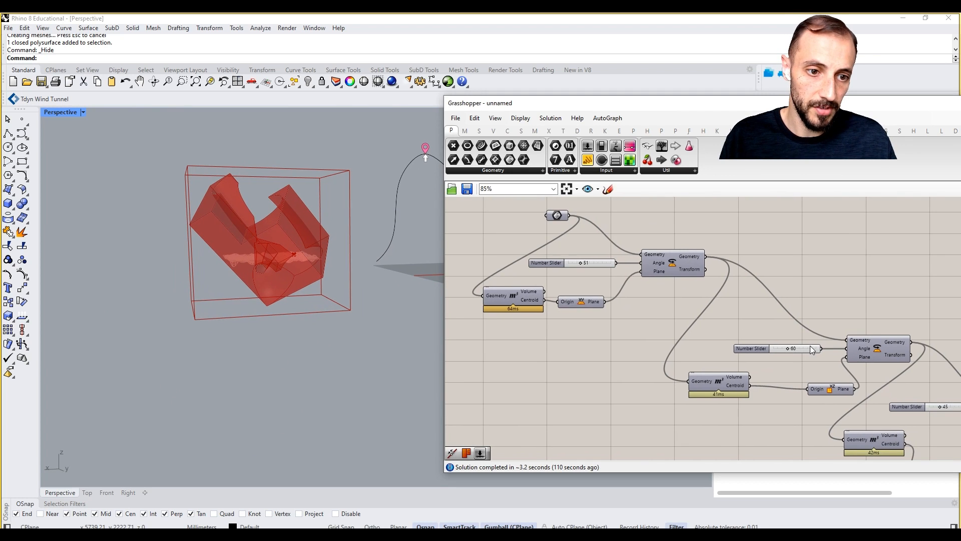
left_click_drag(785, 350, 785, 349)
right_click_drag(786, 349, 539, 326)
scroll(514, 307, "down", 2)
right_click_drag(700, 278, 595, 310)
right_click_drag(120, 246, 256, 249)
Add a Galapagos component above the bounding box components
double_click(758, 328)
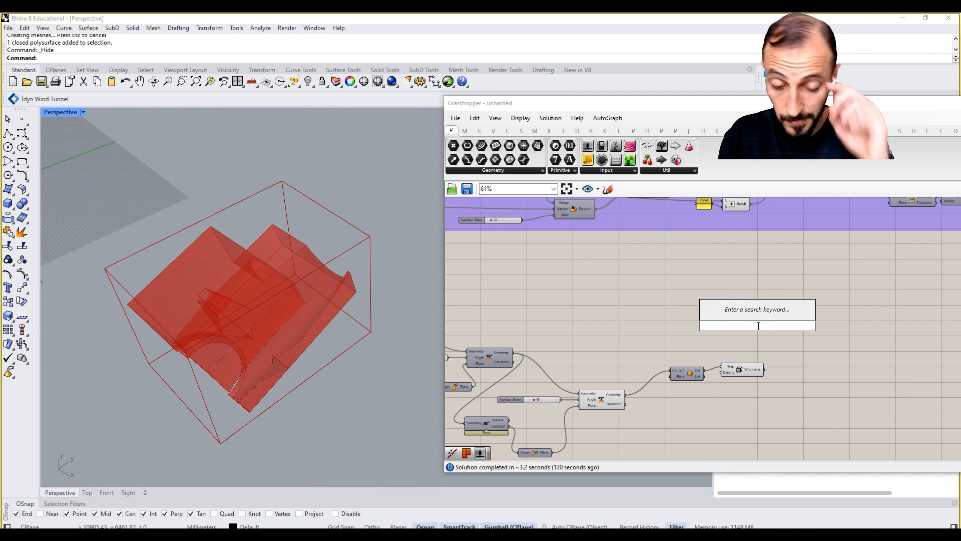
type("galap")
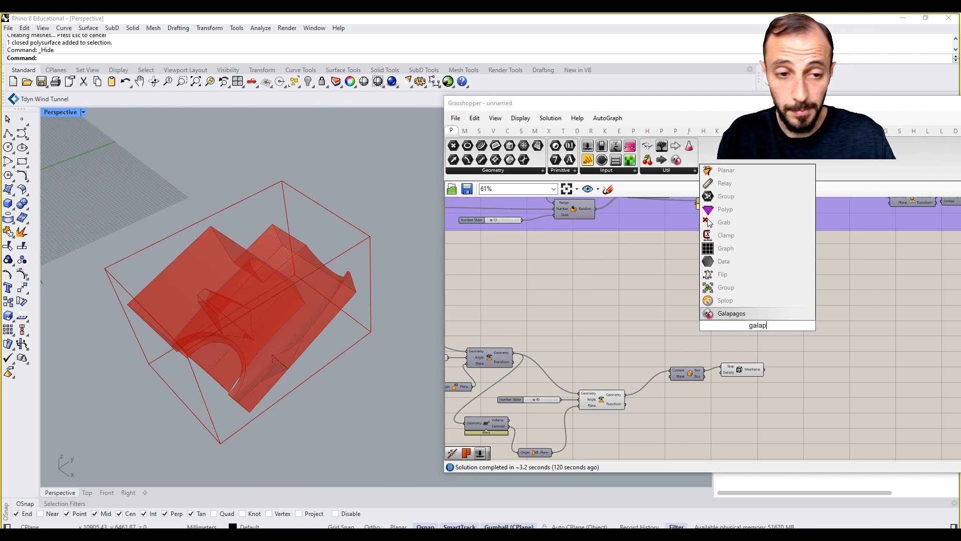
left_click(746, 317)
Add a Volume component and feed it the Box output of the bounding box
double_click(705, 348)
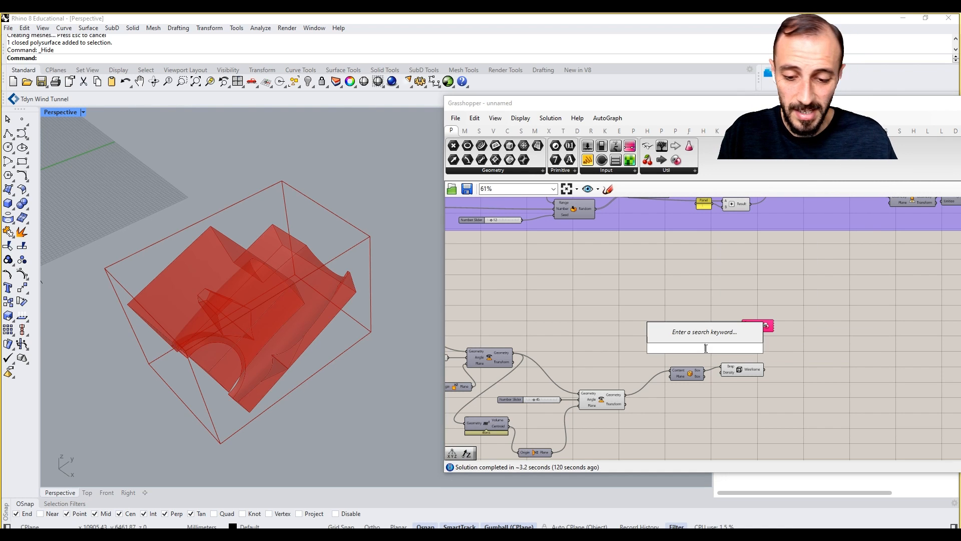
type("volume")
left_click(677, 323)
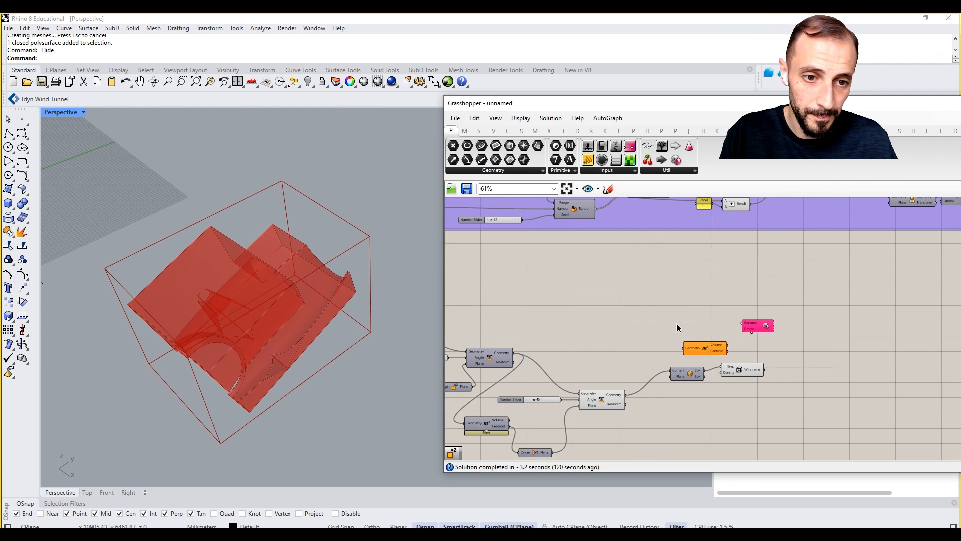
left_click_drag(705, 371, 677, 349)
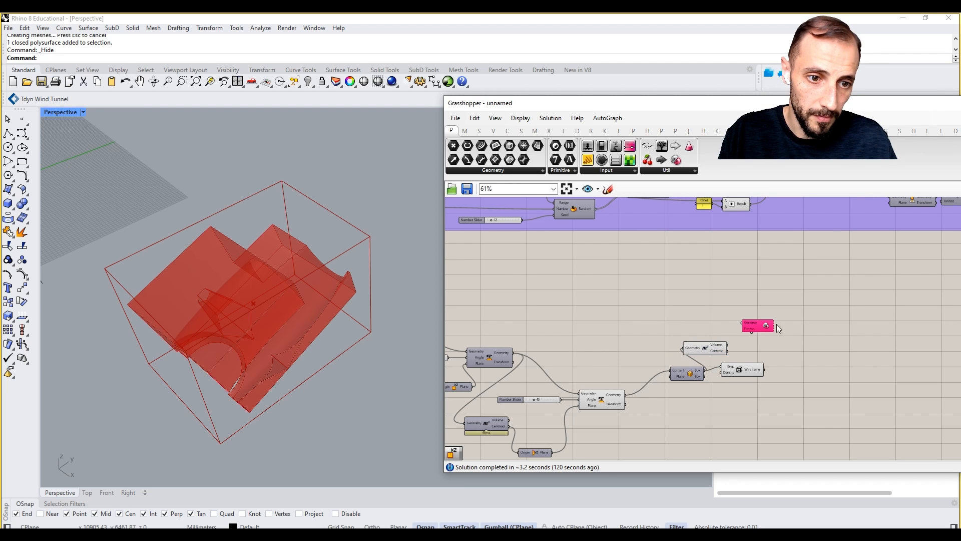
Connect the Galapagos Fitness to the bounding box's Volume output and its Genome to all three rotation angle sliders
scroll(755, 342, "up", 1)
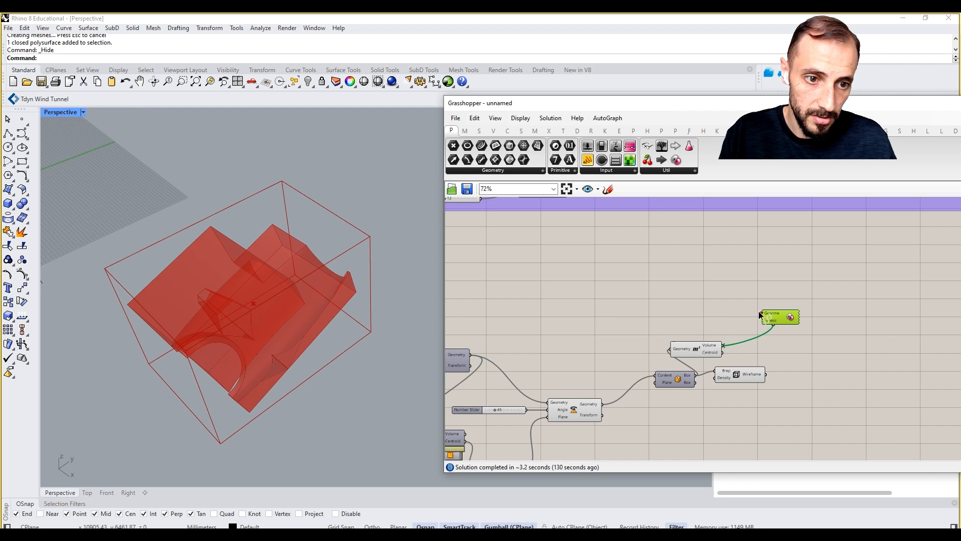
left_click_drag(759, 315, 605, 368)
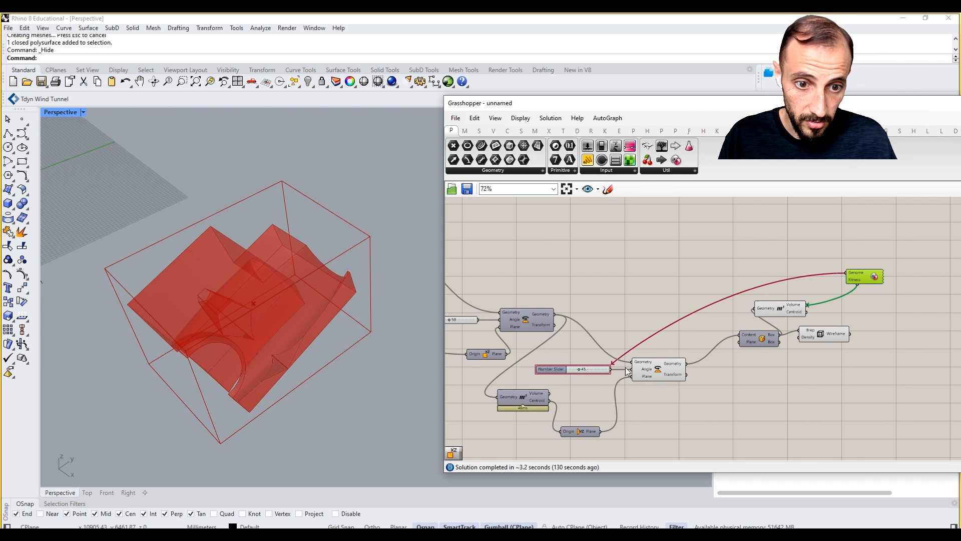
scroll(876, 290, "down", 2)
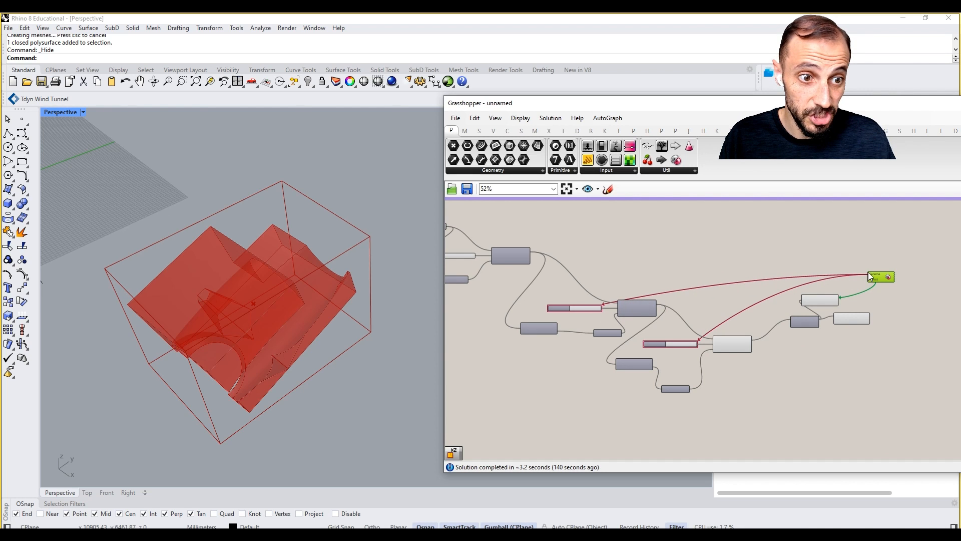
left_click_drag(596, 258, 474, 252)
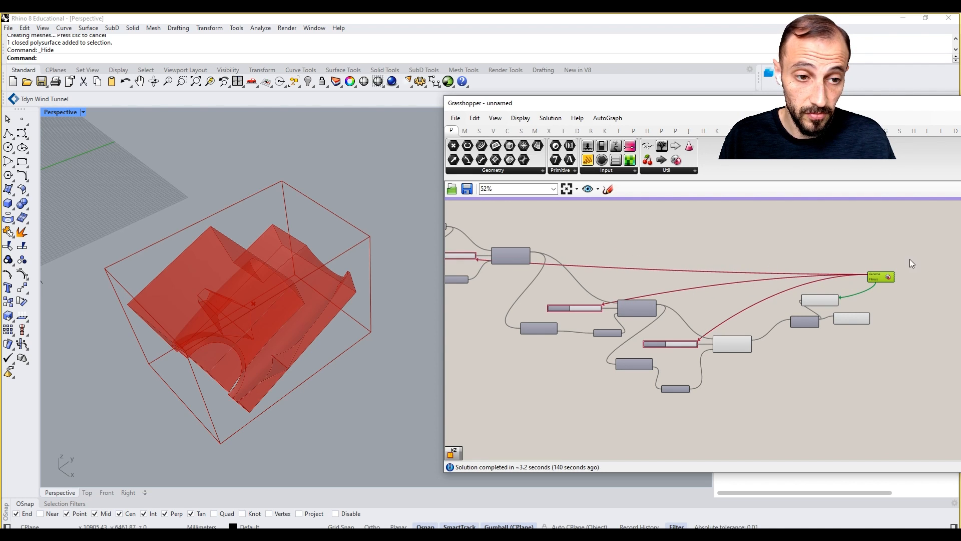
Open the Galapagos editor, set the fitness to Minimize and start the evolutionary solver
scroll(909, 259, "up", 2)
scroll(794, 295, "up", 3)
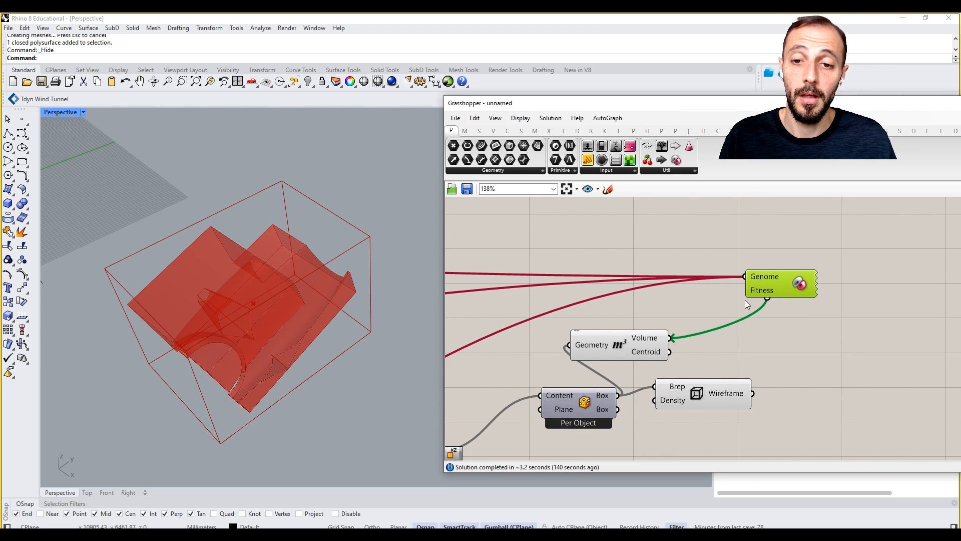
double_click(799, 285)
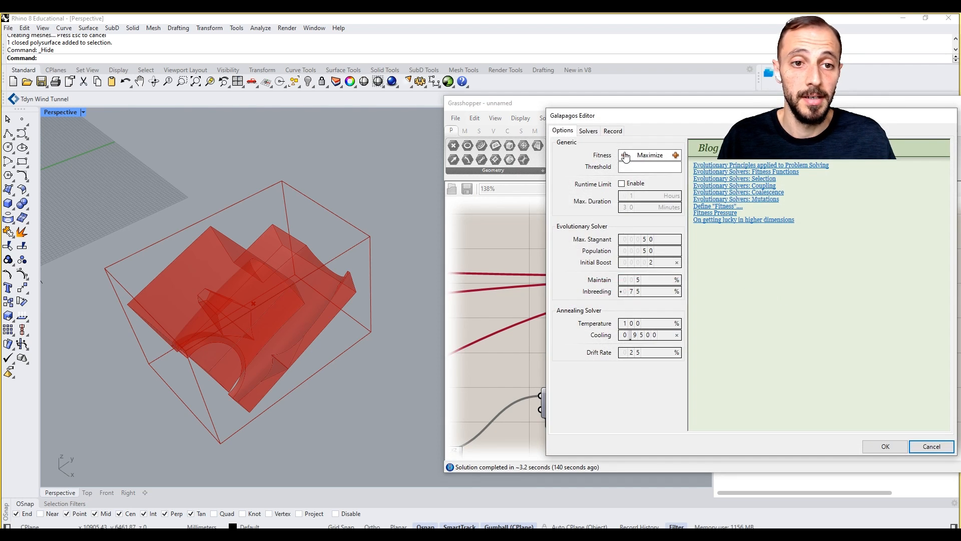
left_click(589, 132)
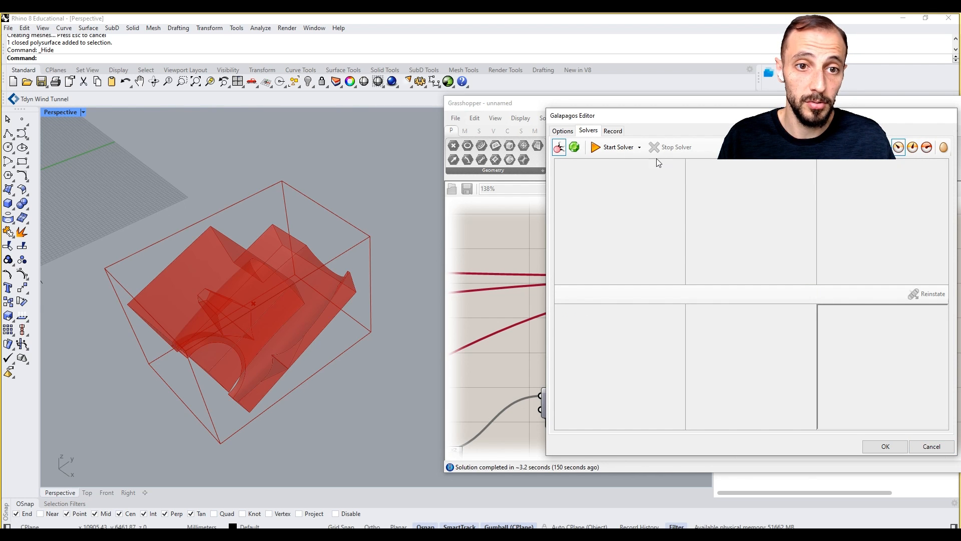
left_click(599, 146)
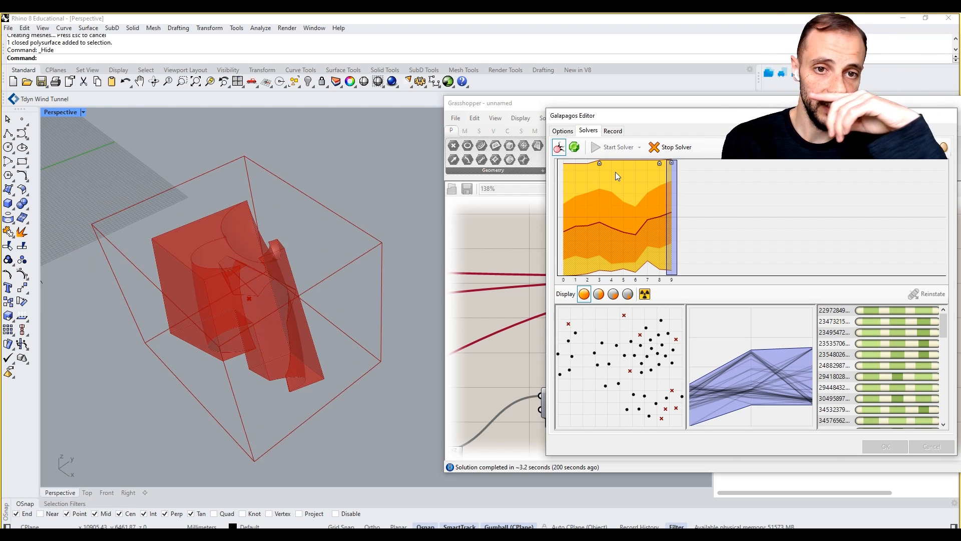
Check the Galapagos fitness option and look through the genome list while the solver runs
left_click(563, 131)
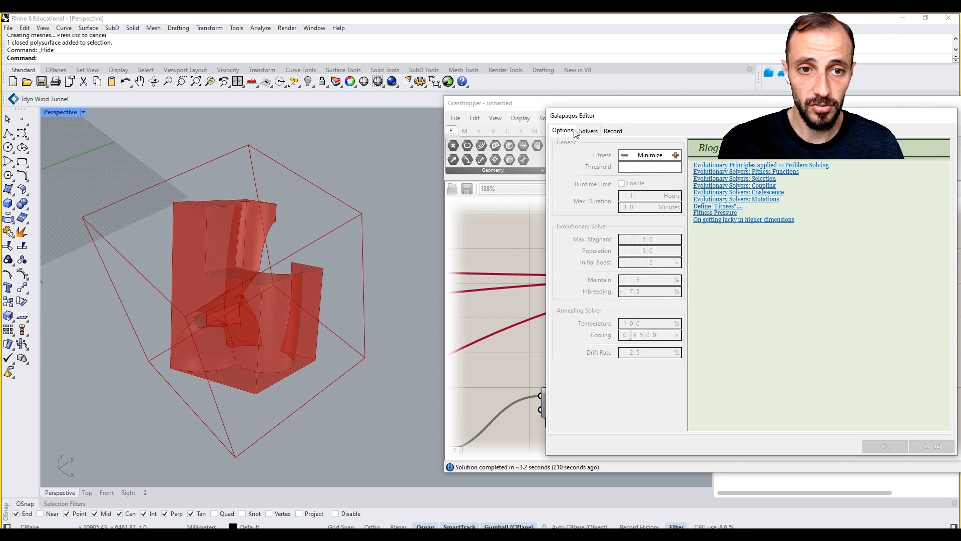
left_click(583, 133)
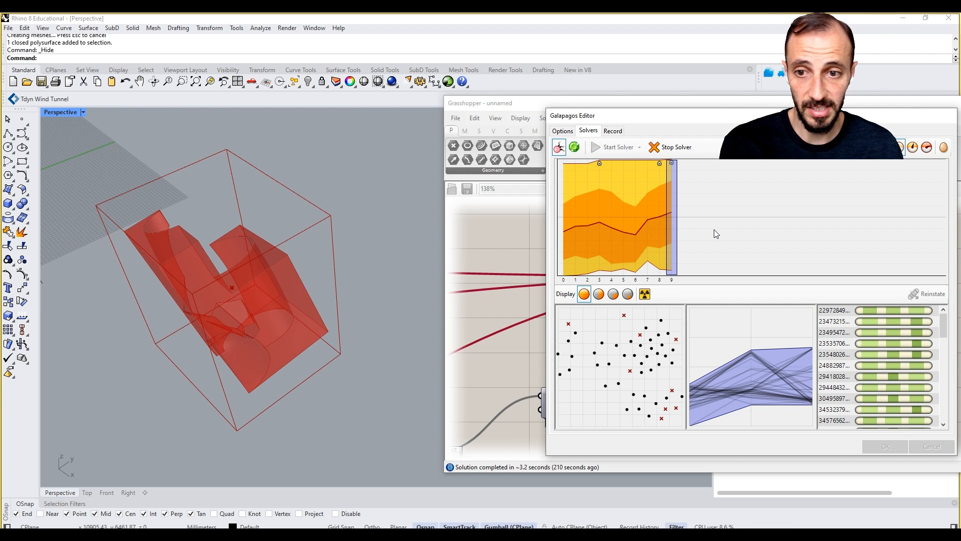
left_click_drag(942, 328, 935, 423)
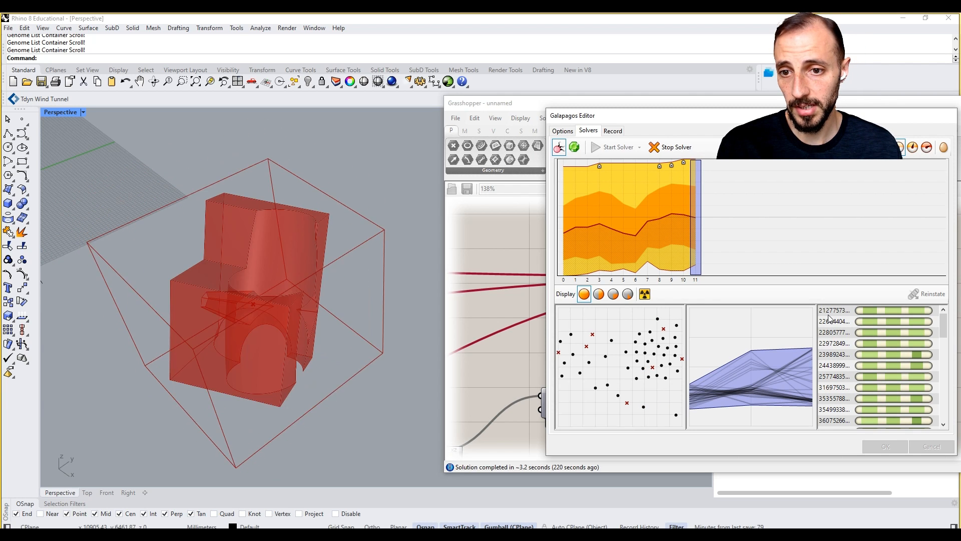
Rearrange the Grasshopper and Galapagos windows and examine how the running solver drives the rotation angle sliders
left_click(494, 301)
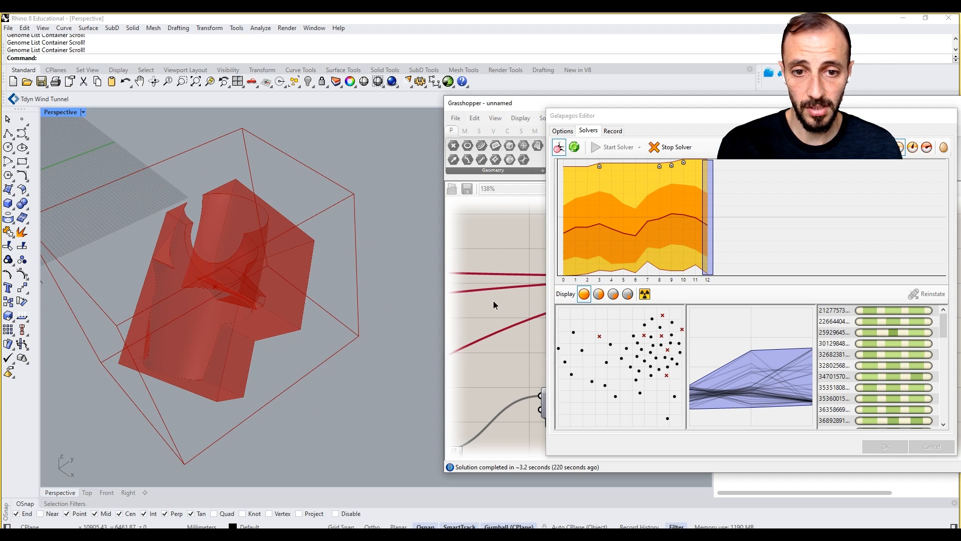
scroll(494, 300, "down", 4)
scroll(530, 301, "down", 3)
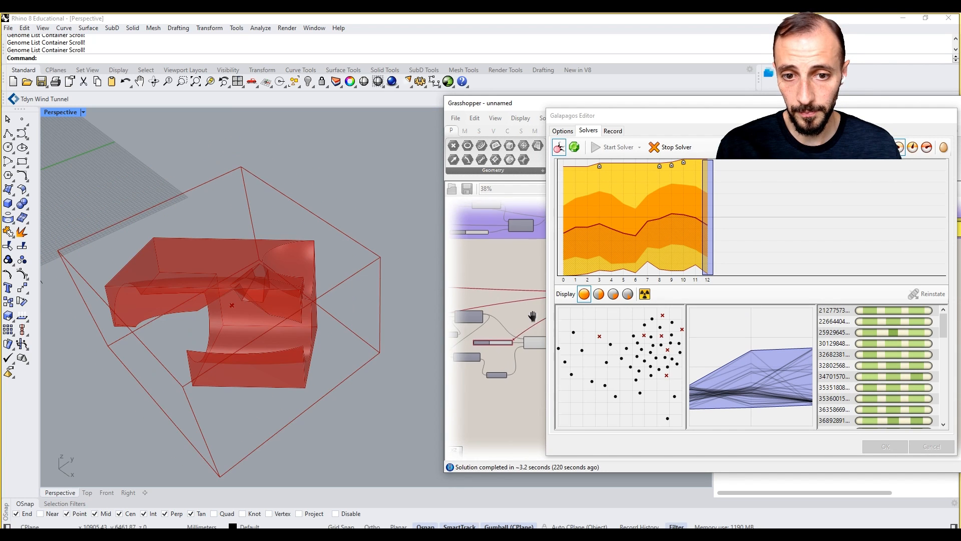
left_click_drag(444, 270, 384, 270)
scroll(439, 305, "up", 4)
mouse_move(443, 309)
right_mouse_down()
mouse_move(472, 304)
mouse_move(451, 304)
right_mouse_up()
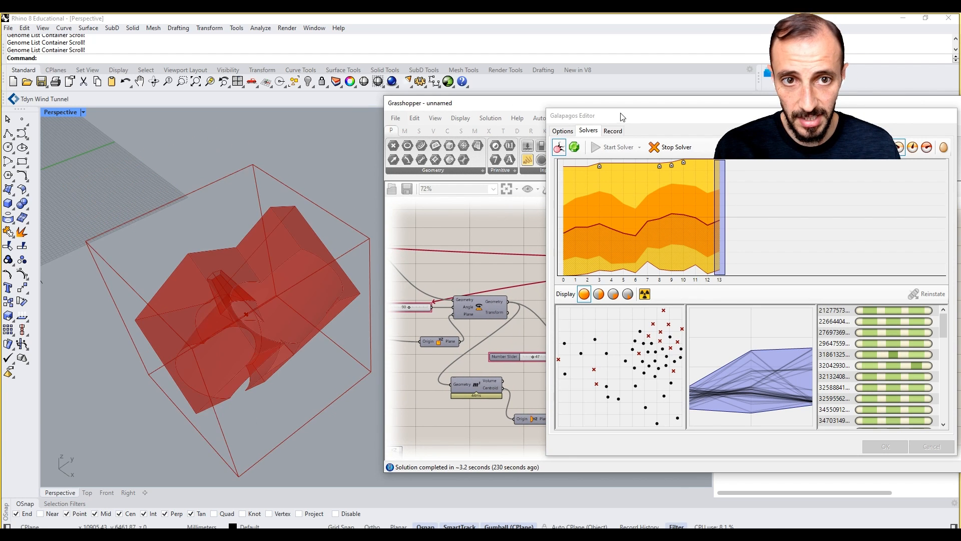
left_click_drag(620, 116, 728, 110)
right_click_drag(487, 291, 565, 286)
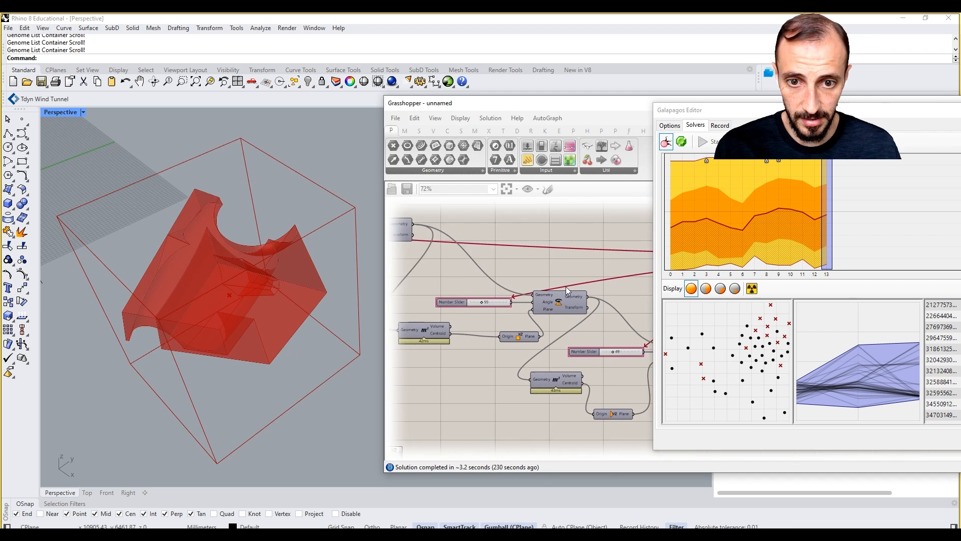
scroll(566, 286, "down", 3)
scroll(416, 253, "up", 4)
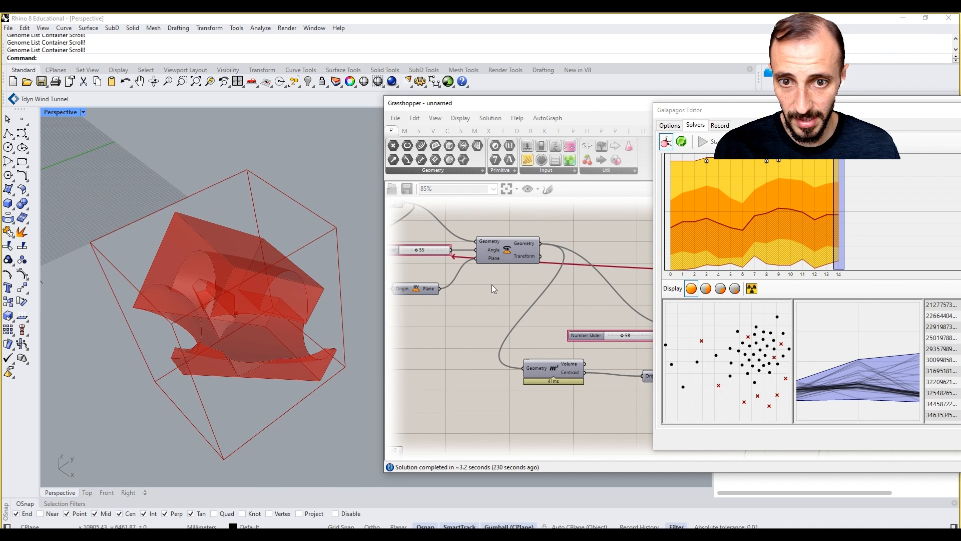
right_click_drag(567, 312, 505, 318)
scroll(538, 314, "down", 2)
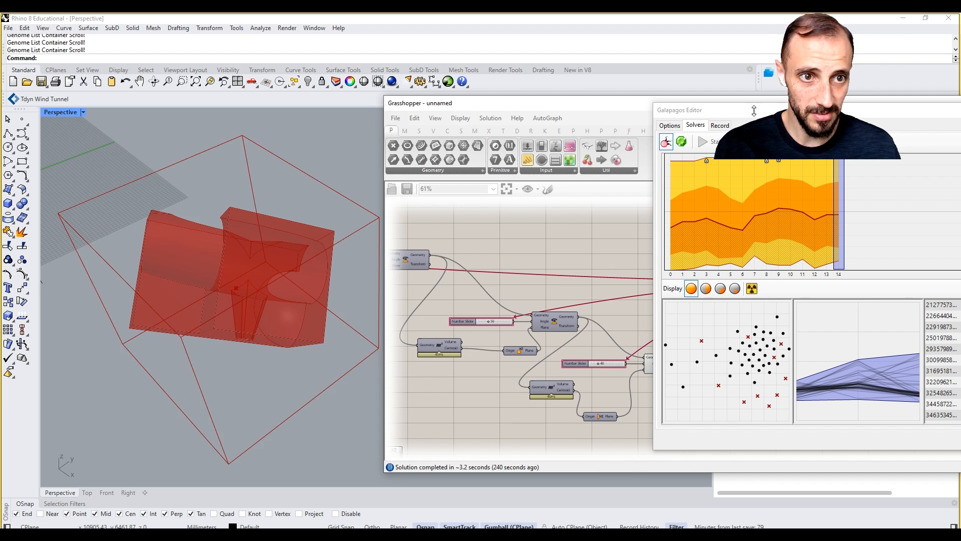
Bring the Galapagos editor fully back into view and compare the fitness values at both ends of the genome list
left_click_drag(751, 110, 582, 94)
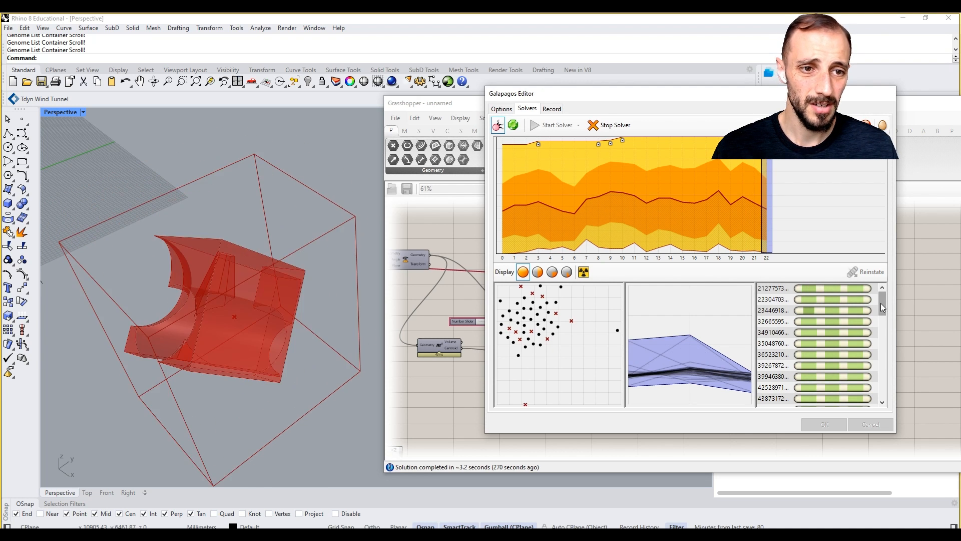
left_click_drag(882, 302, 875, 392)
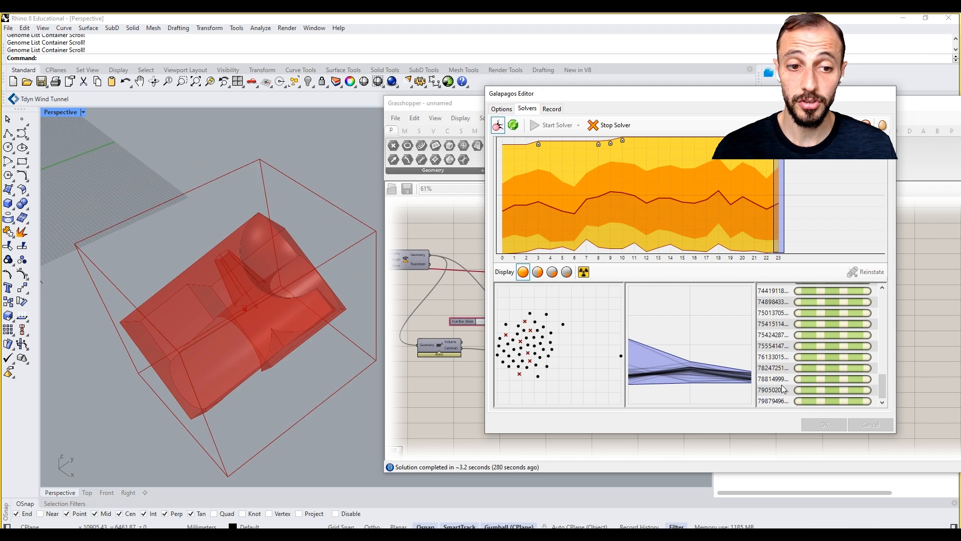
mouse_move(883, 389)
left_mouse_down()
mouse_move(881, 280)
mouse_move(863, 402)
mouse_move(775, 404)
left_mouse_up()
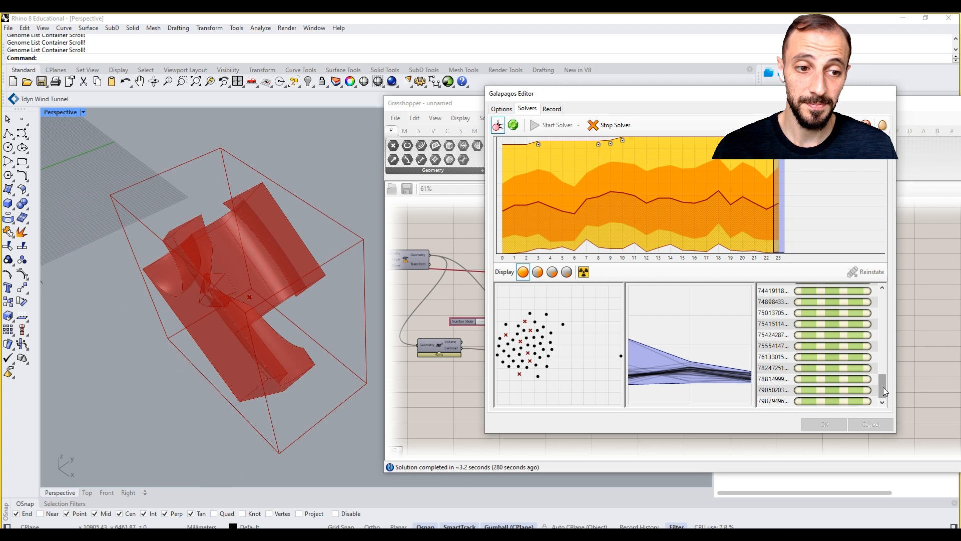
left_click_drag(883, 386, 877, 270)
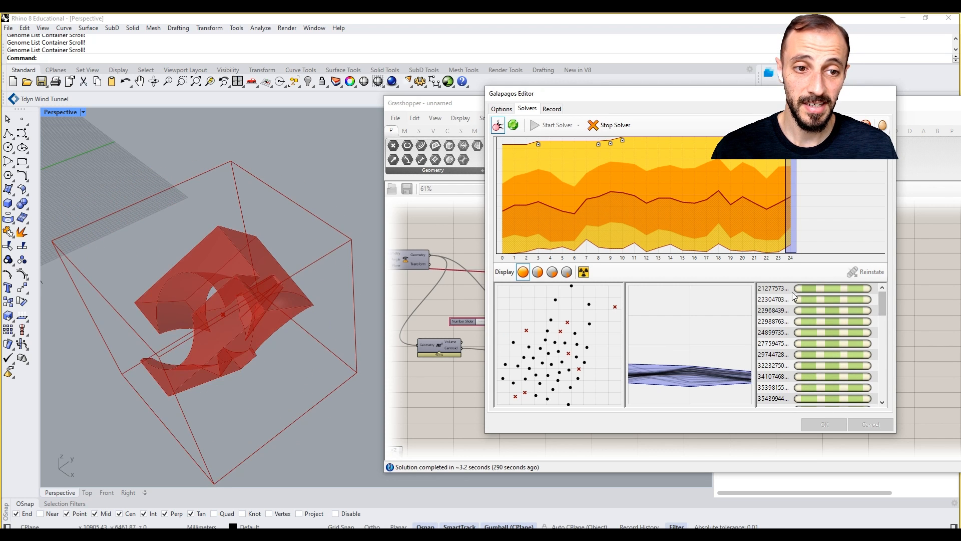
Stop the Galapagos solver and reinstate the last genome in the list
left_click(607, 124)
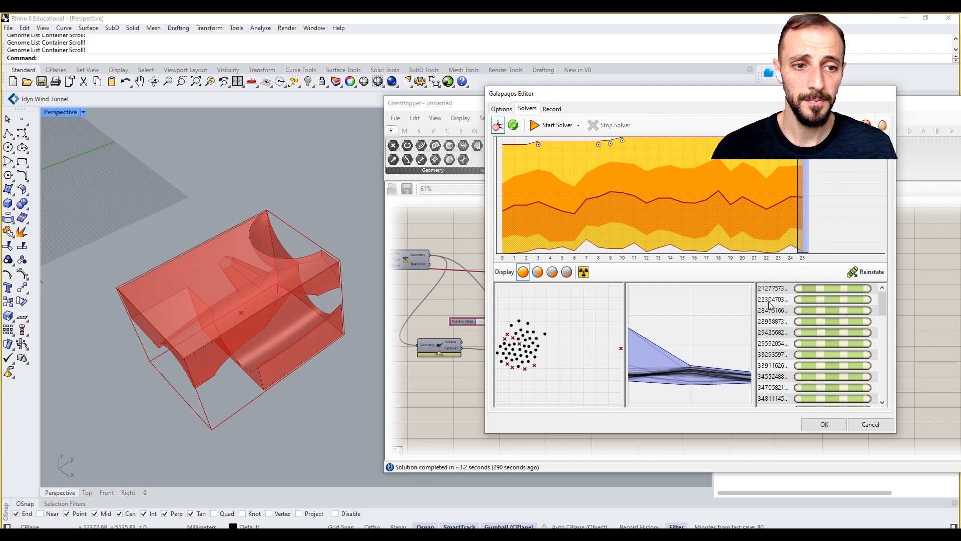
left_click_drag(884, 312, 849, 401)
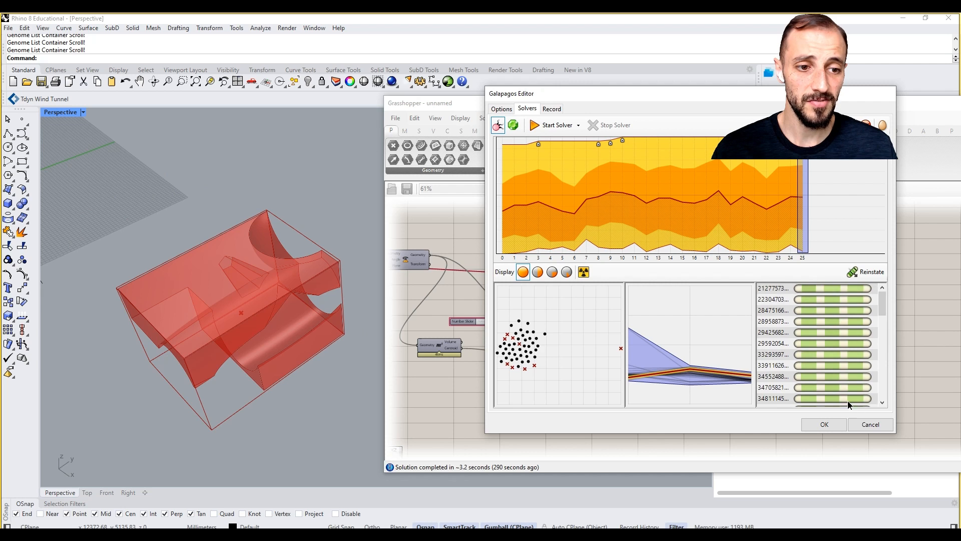
left_click(867, 273)
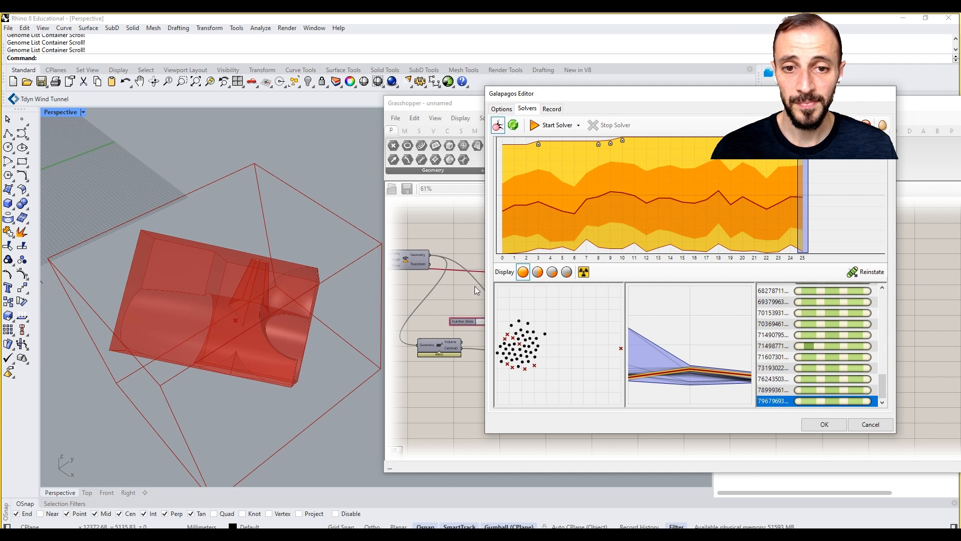
Move the Galapagos editor aside to uncover the definition and reinstate the genome with fitness 70369461…
left_click_drag(540, 100, 610, 98)
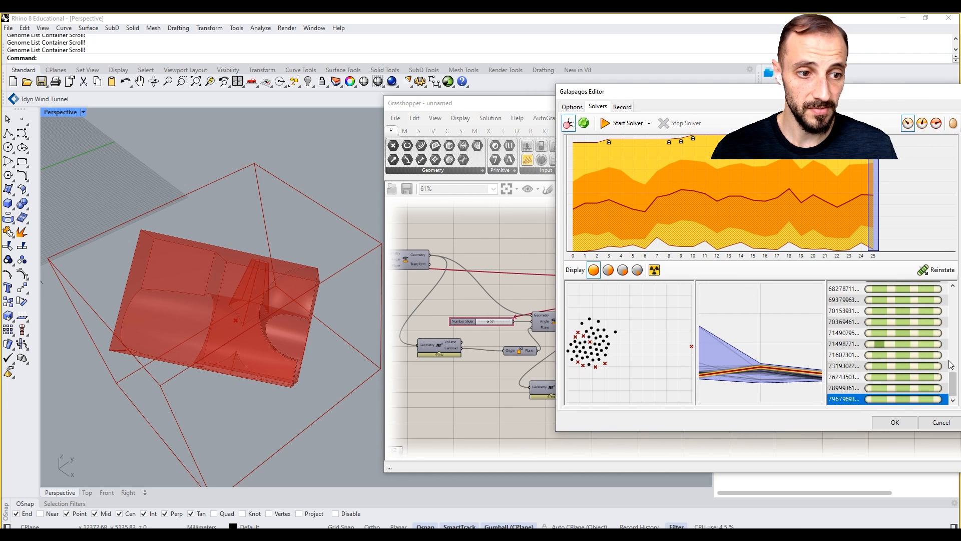
left_click(929, 321)
left_click(932, 271)
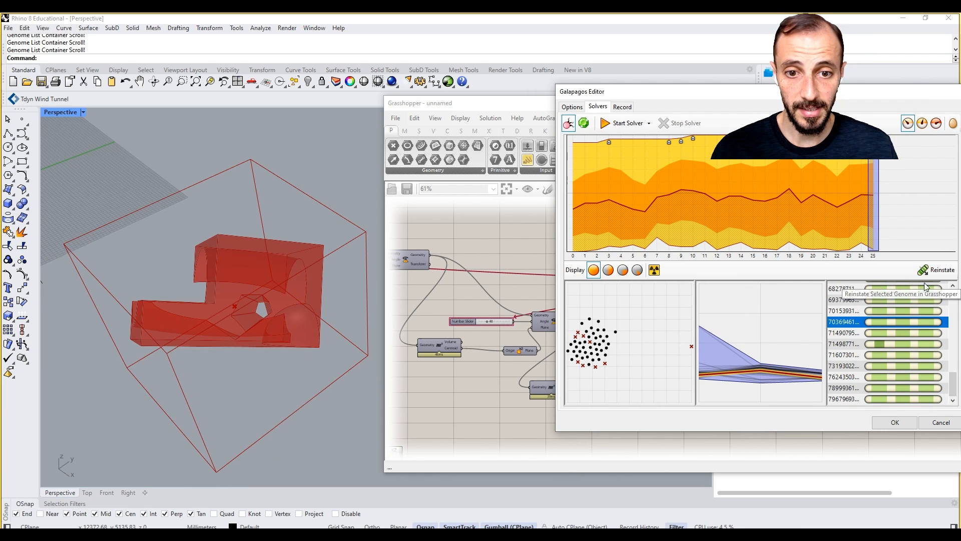
Reinstate the first genome in the list, the one with the smallest volume, and accept the Galapagos editor
left_click_drag(947, 382, 954, 290)
left_click(929, 288)
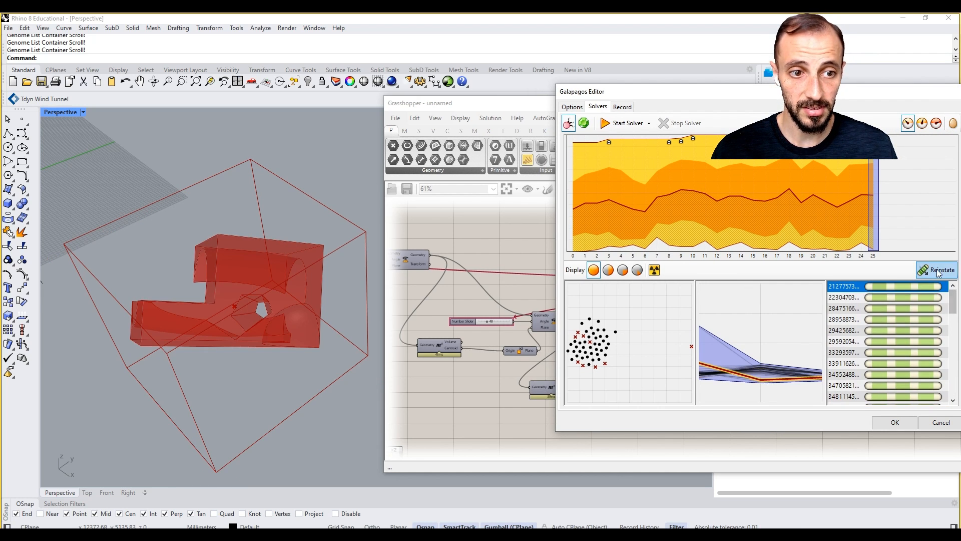
left_click(938, 271)
right_click_drag(240, 260, 227, 292)
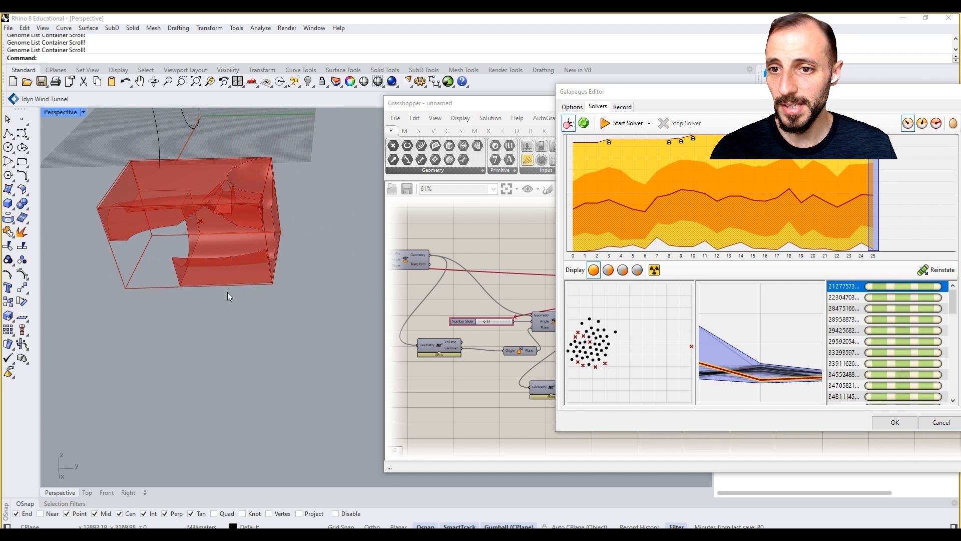
left_click(884, 428)
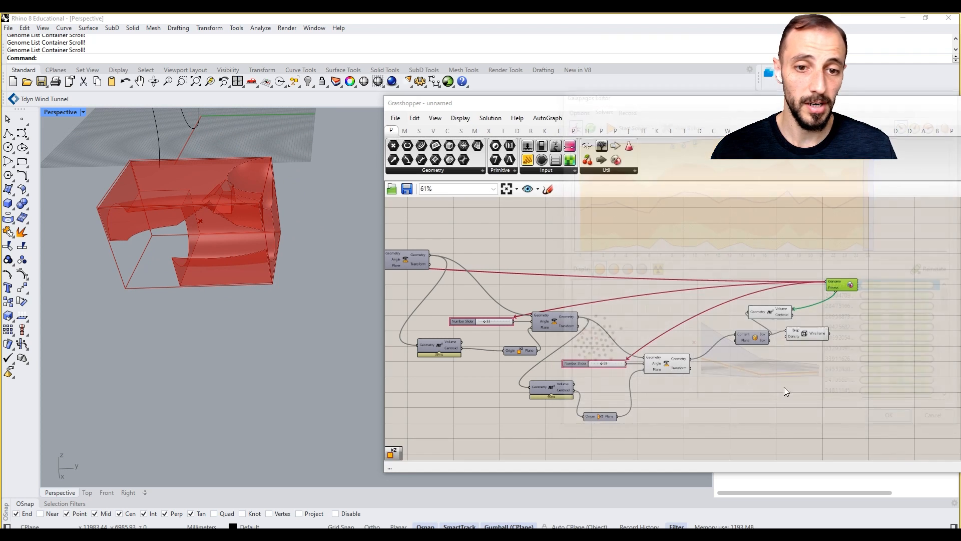
Group all components of the rotation and bounding box definition, including the Galapagos component
scroll(593, 267, "down", 4)
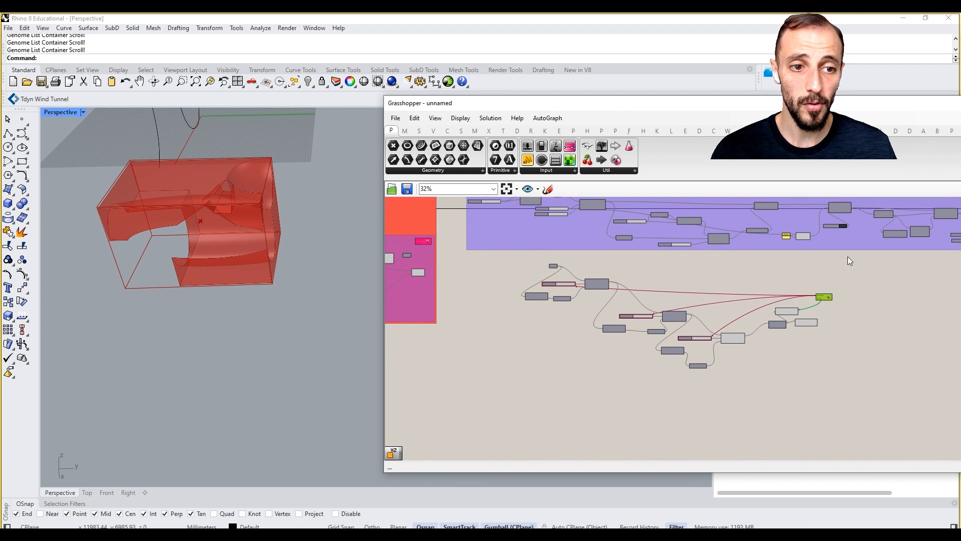
left_click_drag(848, 256, 498, 388)
right_click(499, 388)
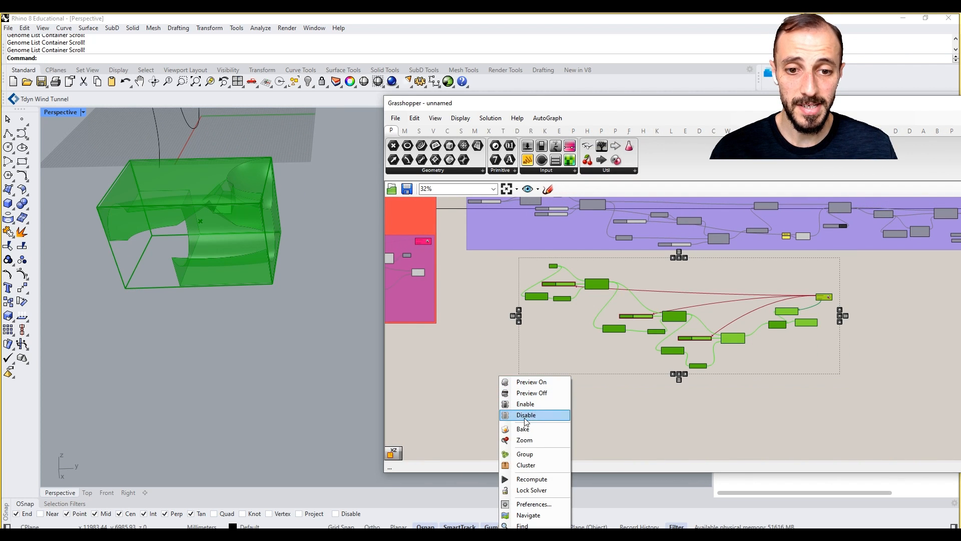
left_click(525, 454)
right_click_drag(557, 399, 542, 448)
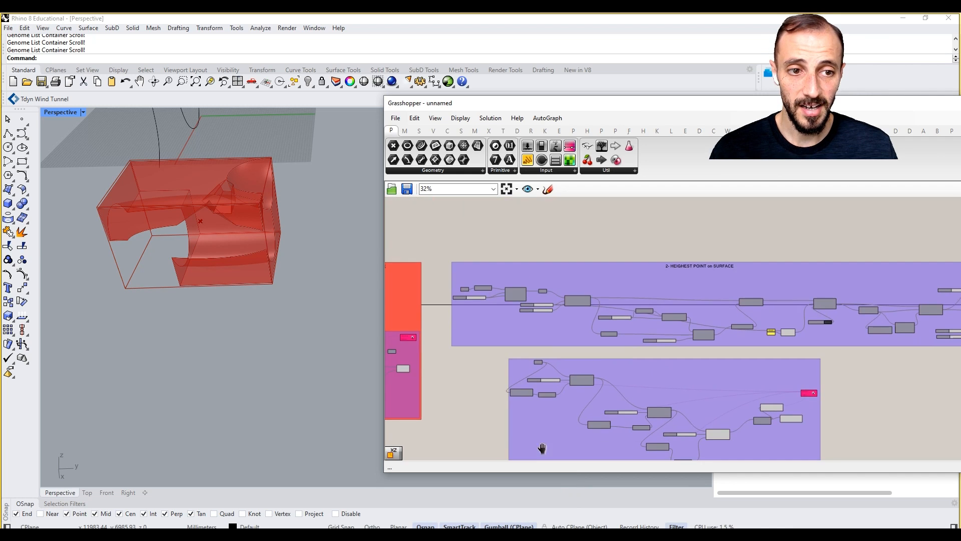
right_click_drag(575, 373, 590, 343)
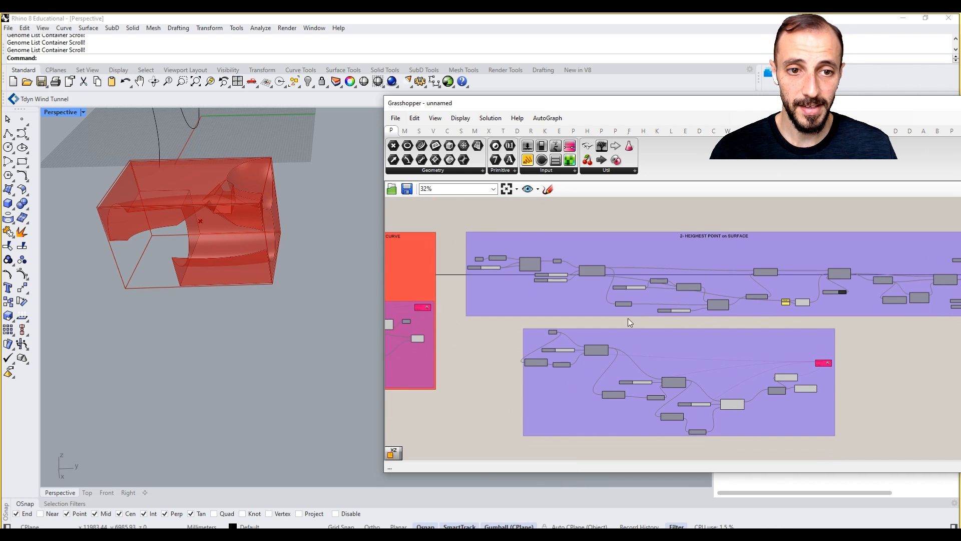
Copy the "2- HEIGHEST POINT on SURFACE" title to the head of the new group and add it to that group
left_click(691, 239)
left_click(692, 236)
left_click_drag(691, 235, 647, 336, "alt")
right_click(653, 344)
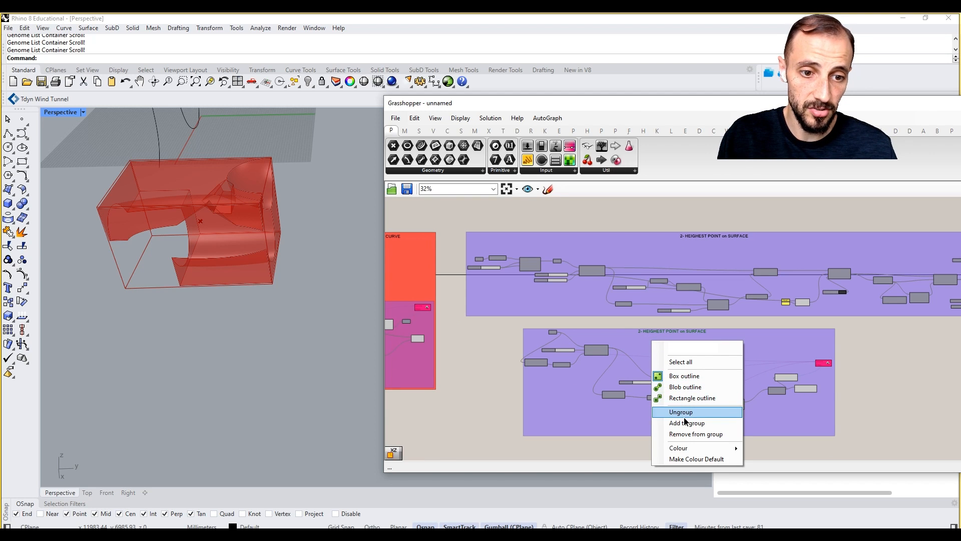
left_click(673, 423)
Change the copied title's text to "3- SMALLEST VOLUME" and inspect the optimized solid inside its bounding box
scroll(674, 341, "up", 3)
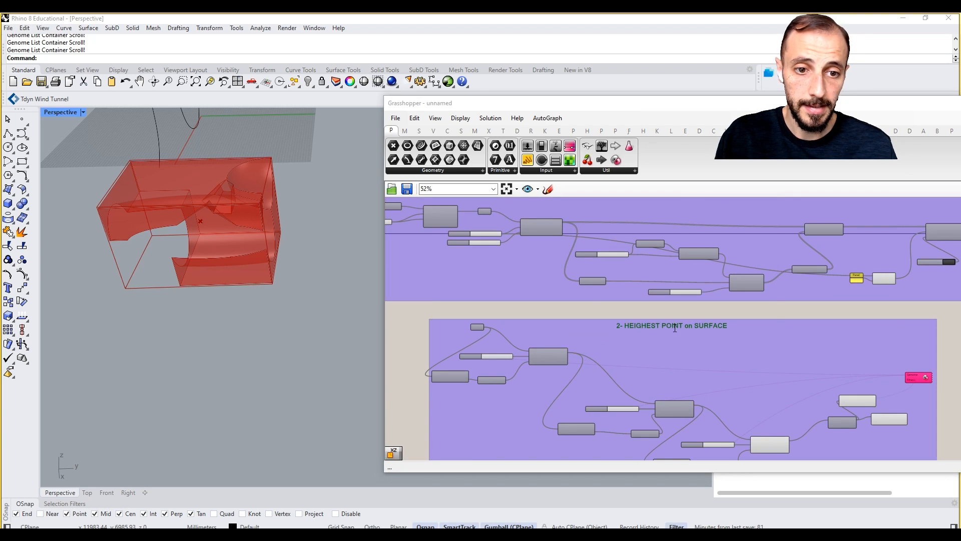
double_click(674, 327)
type("3- SMALLEST VOLUME")
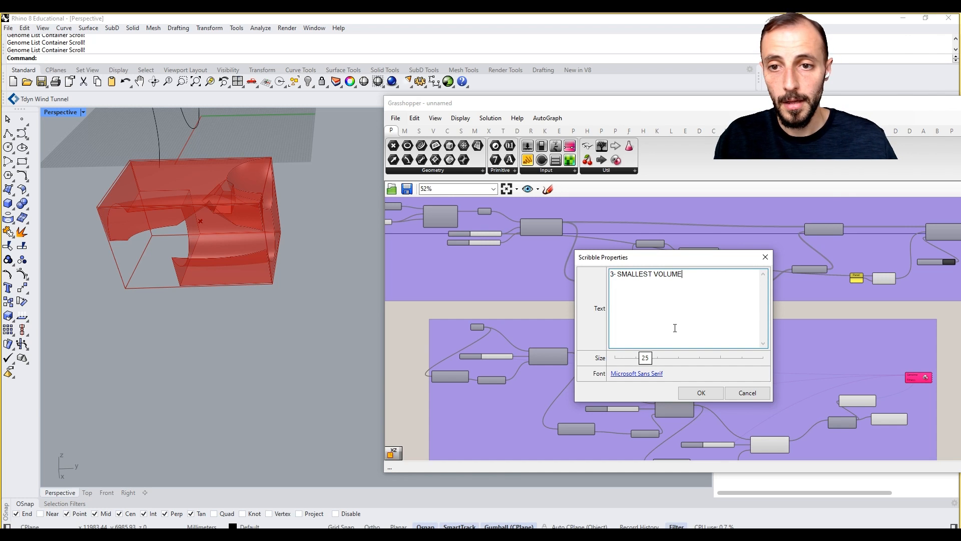
left_click(702, 393)
scroll(190, 178, "up", 3)
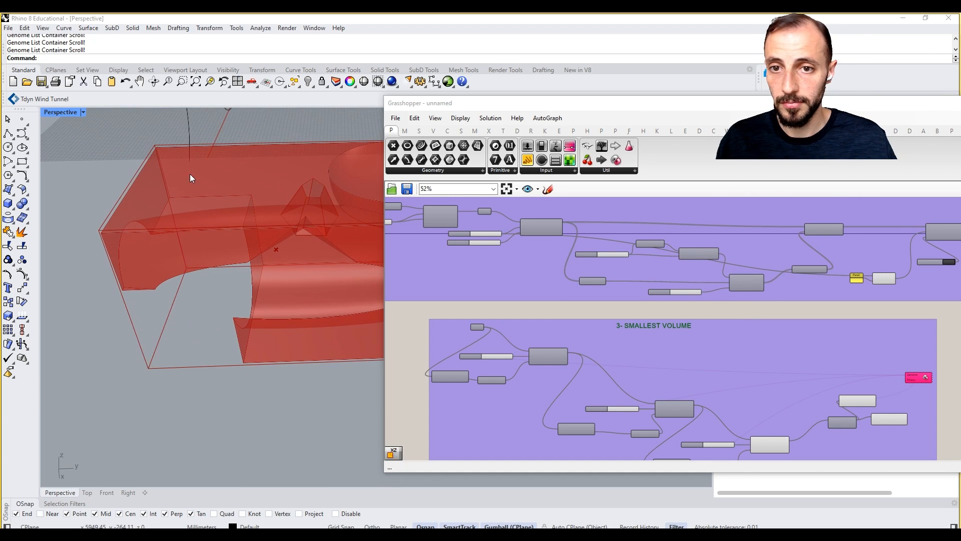
right_click_drag(190, 178, 263, 337)
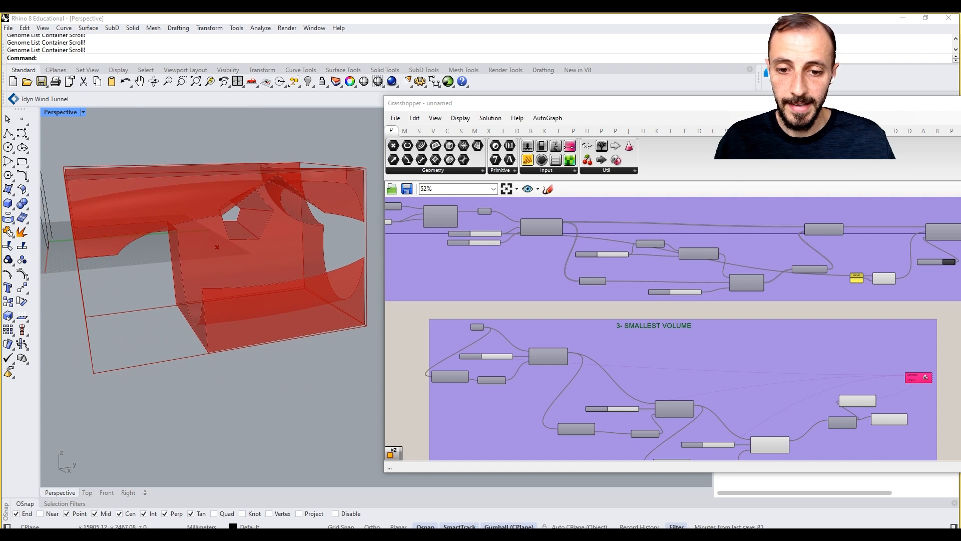